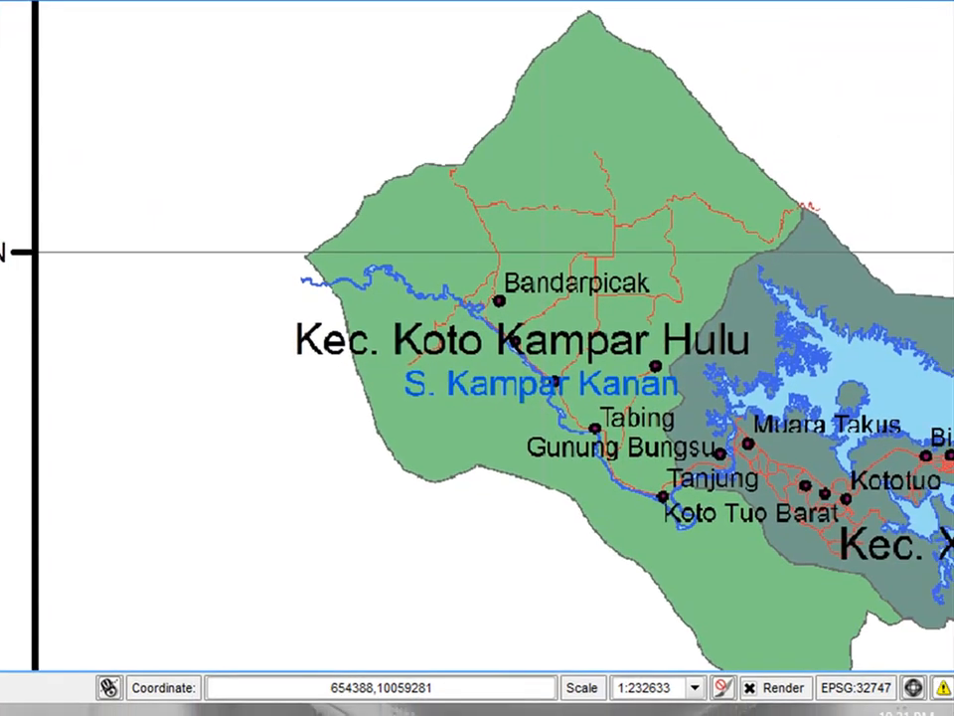
Examine the Kabupaten Kampar map up close, covering the districts, rivers and village points from Koto Kampar Hulu to Kampar Kiri Hulu
left_click_drag(930, 547, 92, 514)
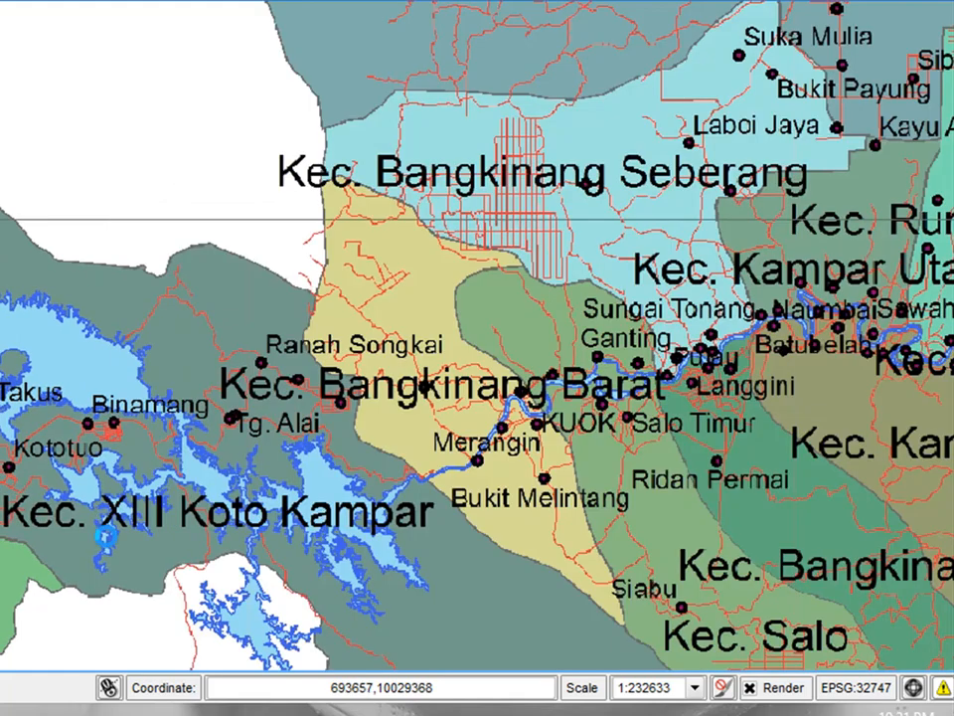
scroll(109, 534, "up", 1)
left_click_drag(62, 196, 135, 686)
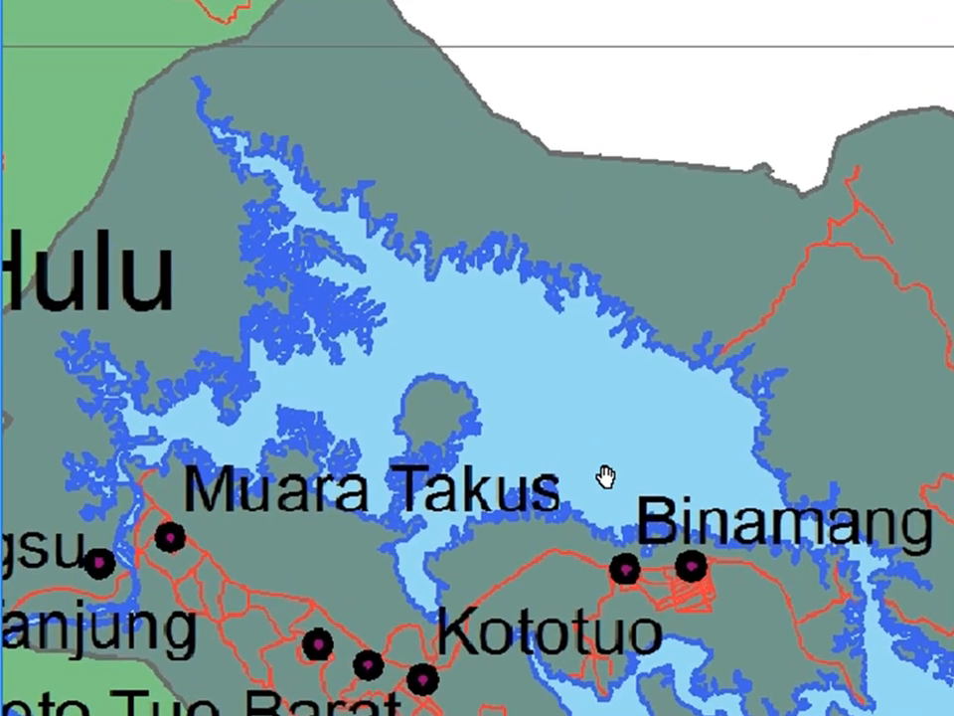
left_click(429, 29)
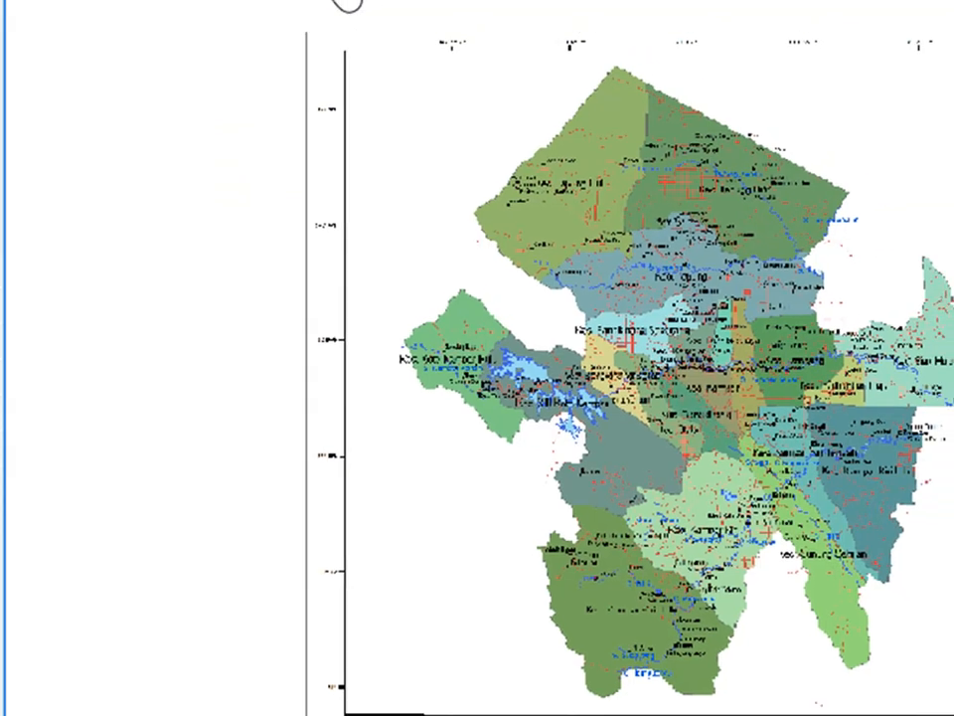
left_click(302, 36)
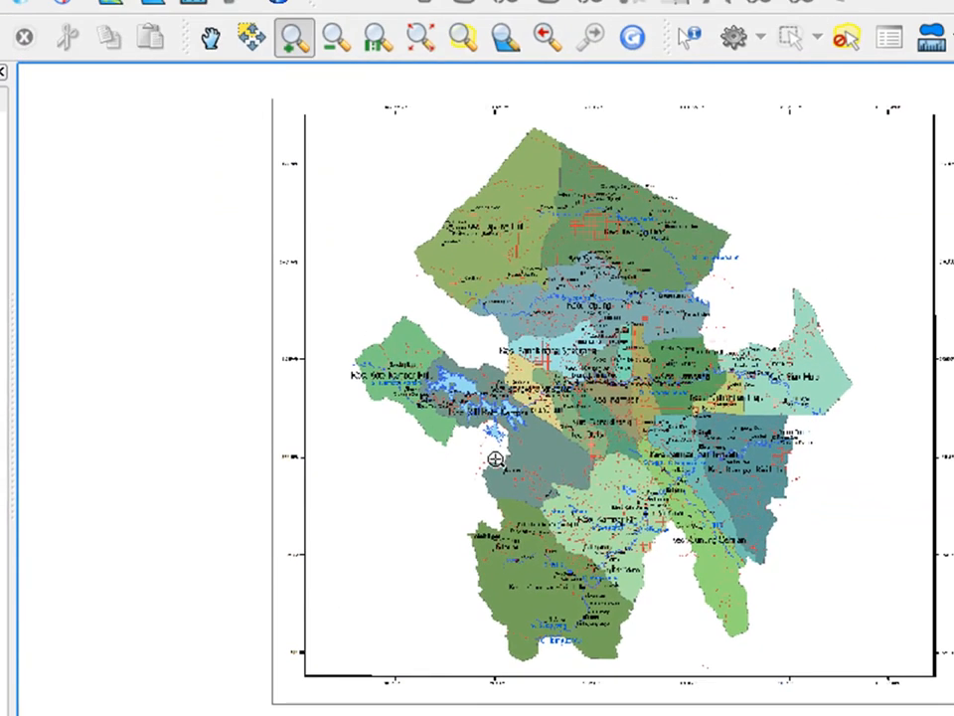
left_click_drag(493, 438, 629, 627)
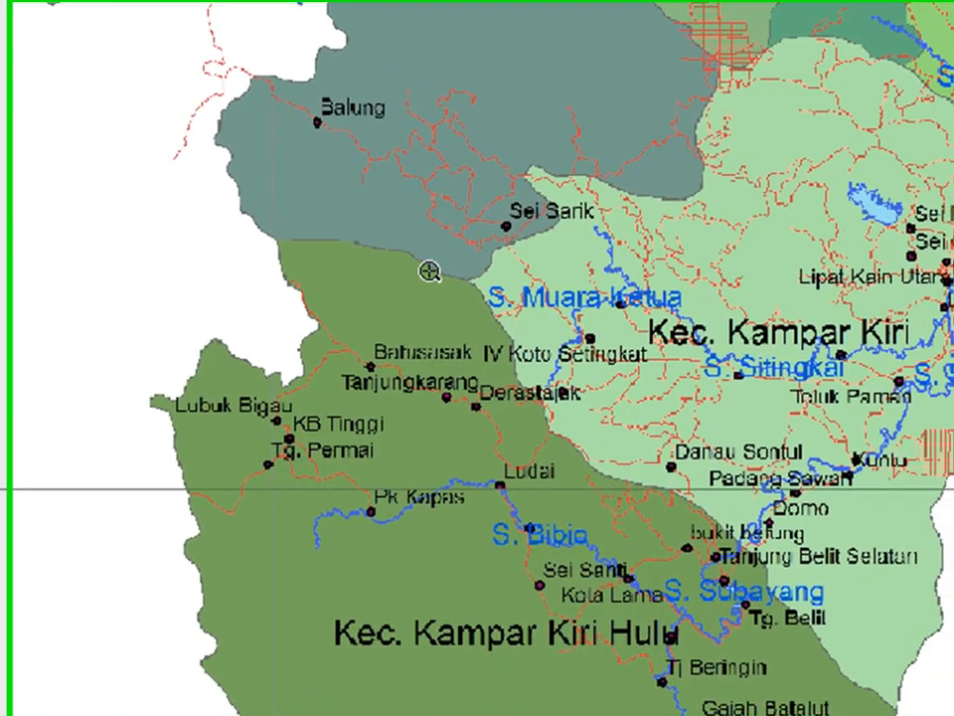
left_click_drag(343, 68, 541, 307)
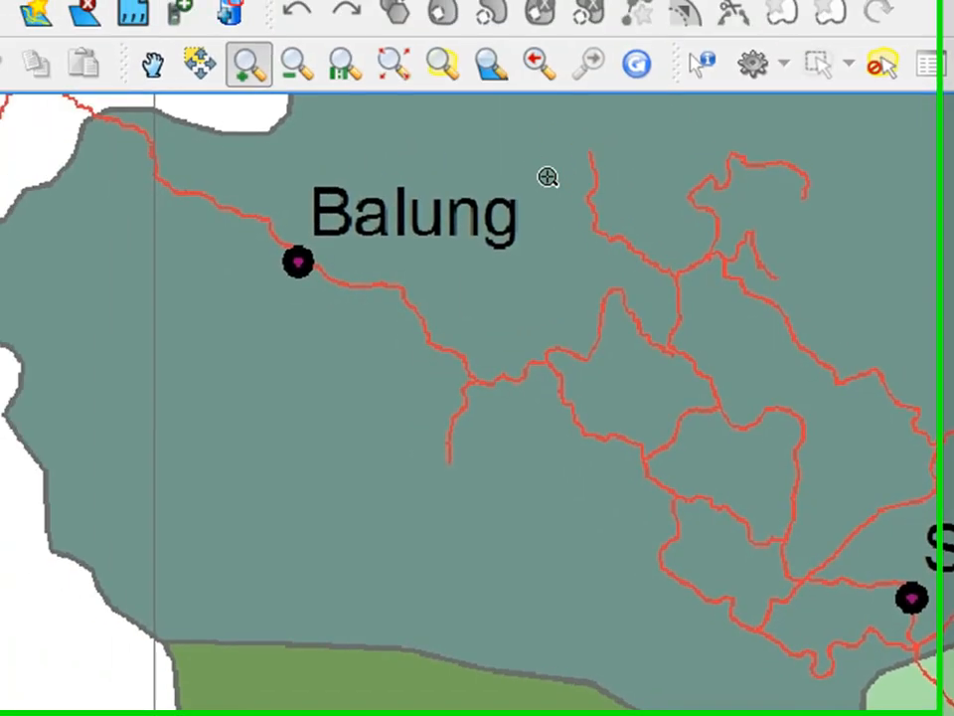
left_click(152, 65)
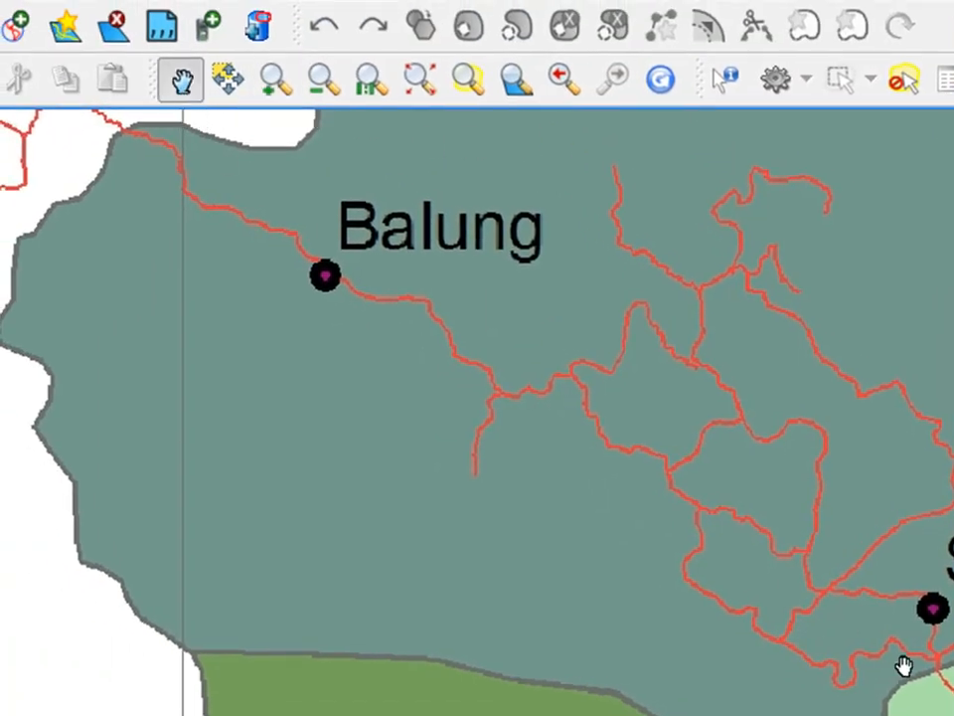
left_click_drag(886, 667, 435, 83)
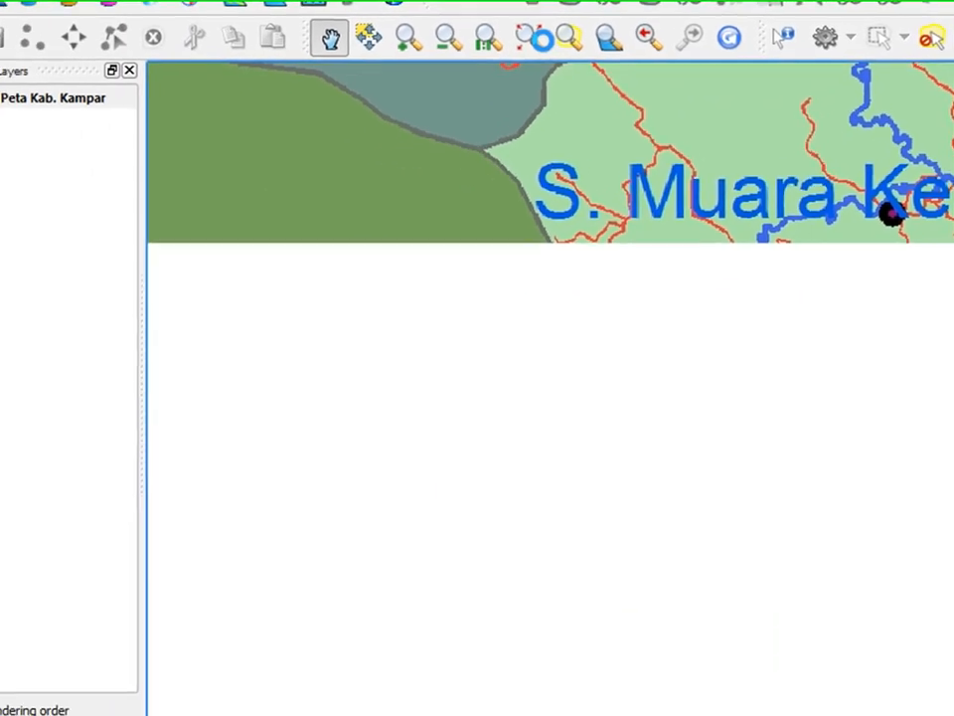
left_click_drag(558, 648, 888, 227)
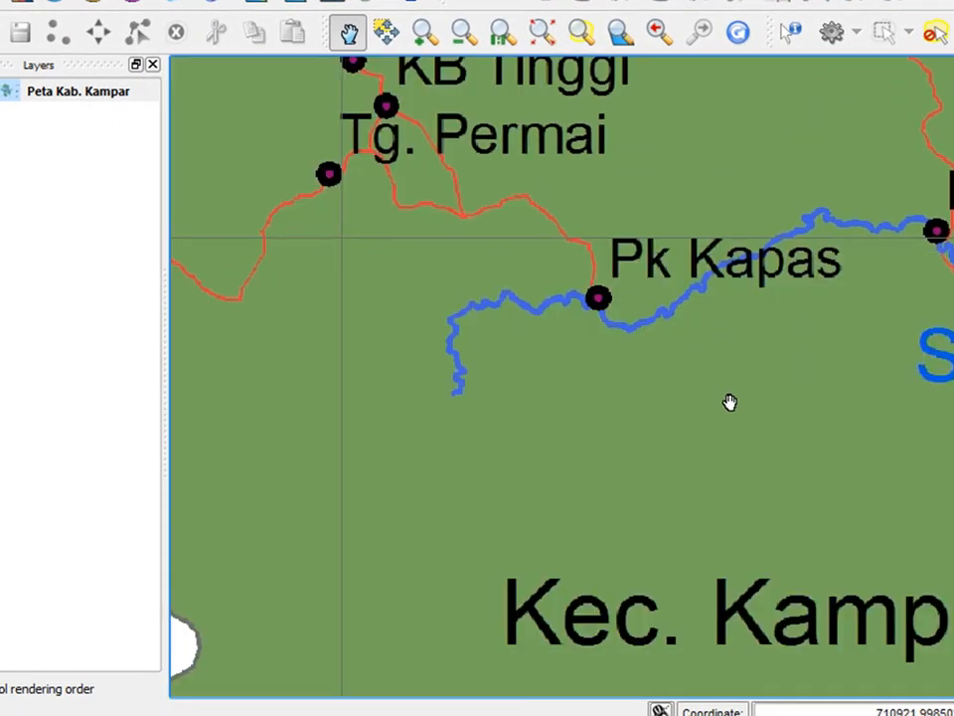
left_click_drag(724, 388, 610, 382)
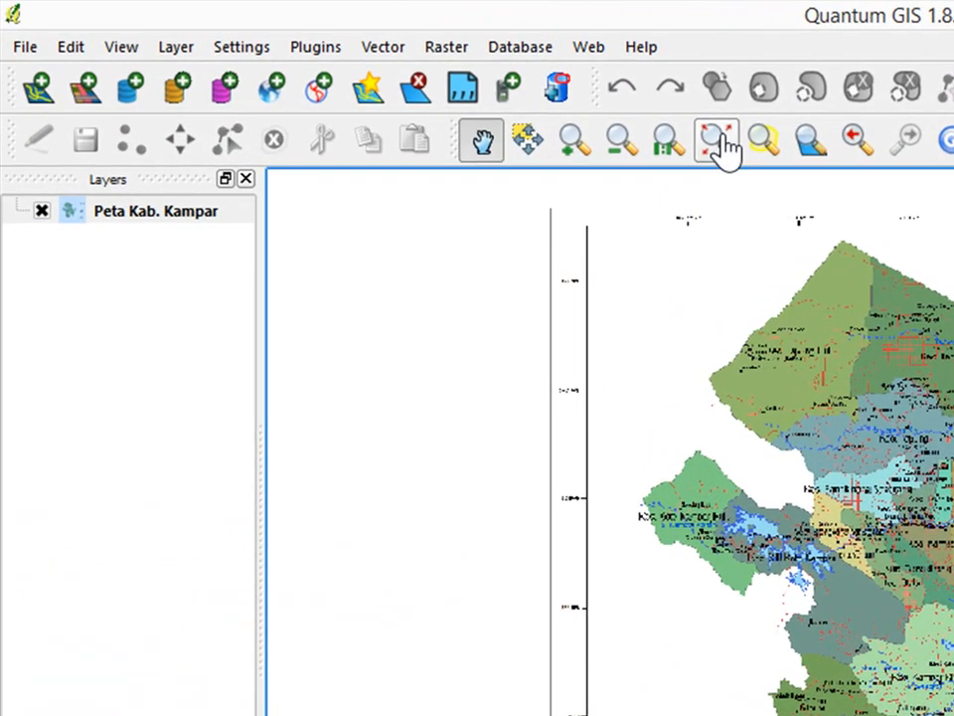
Start a new point shapefile layer using the WGS 84 coordinate reference system (EPSG:4326)
left_click(175, 64)
mouse_move(183, 88)
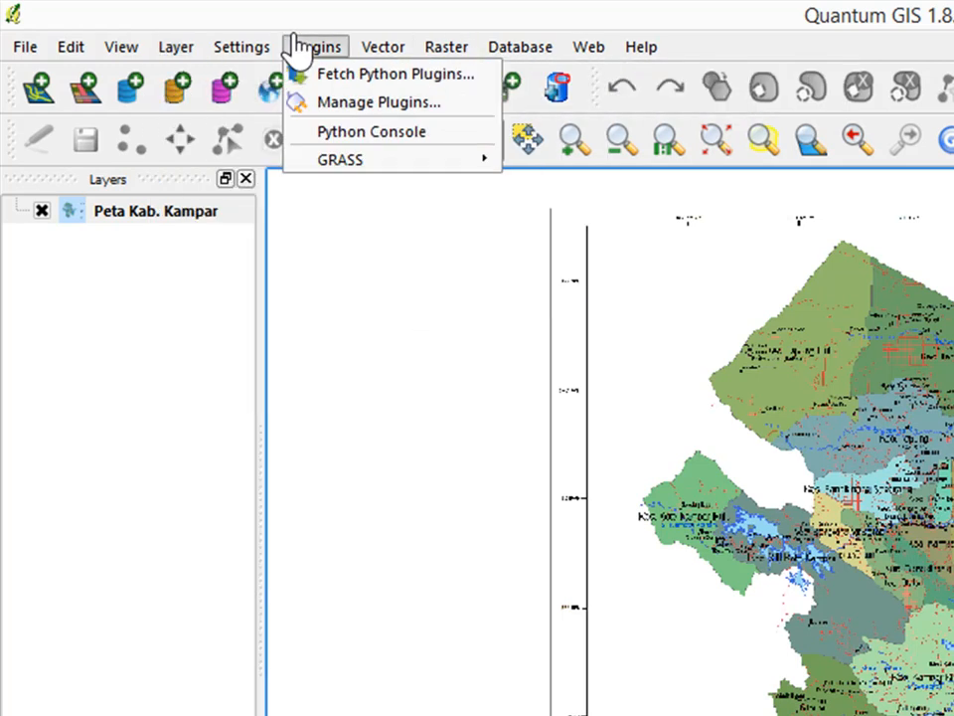
mouse_move(393, 78)
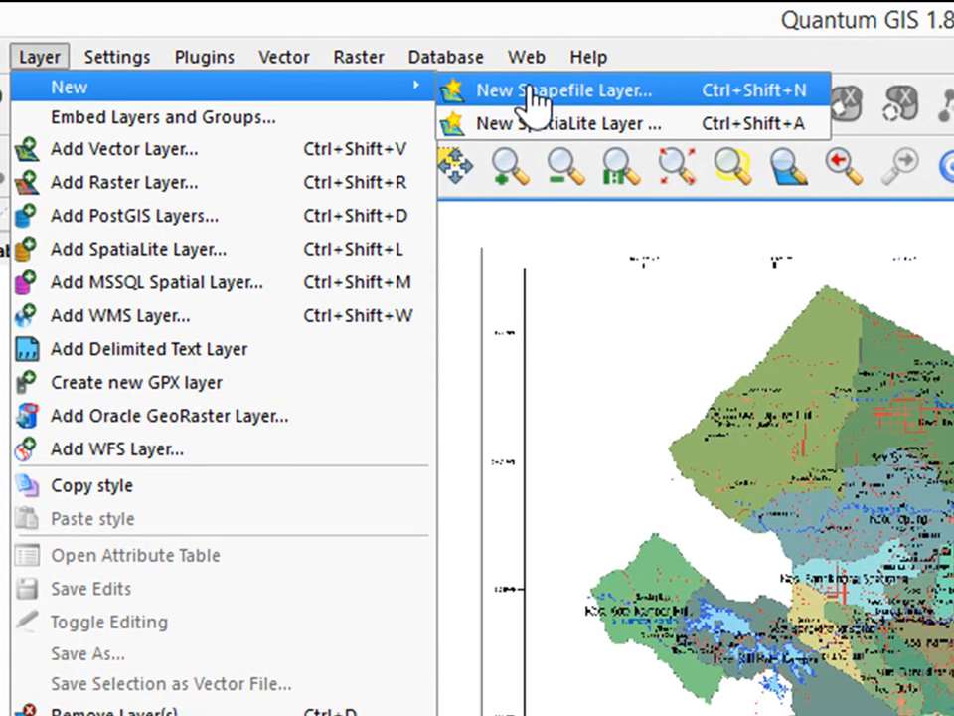
left_click(537, 95)
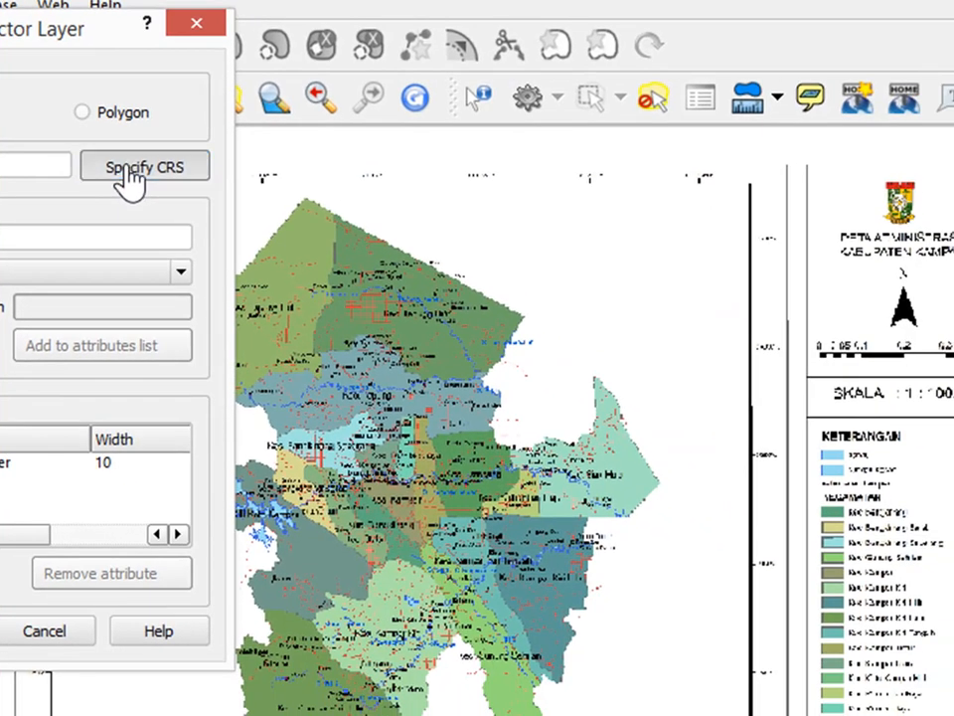
left_click(128, 179)
left_click(434, 343)
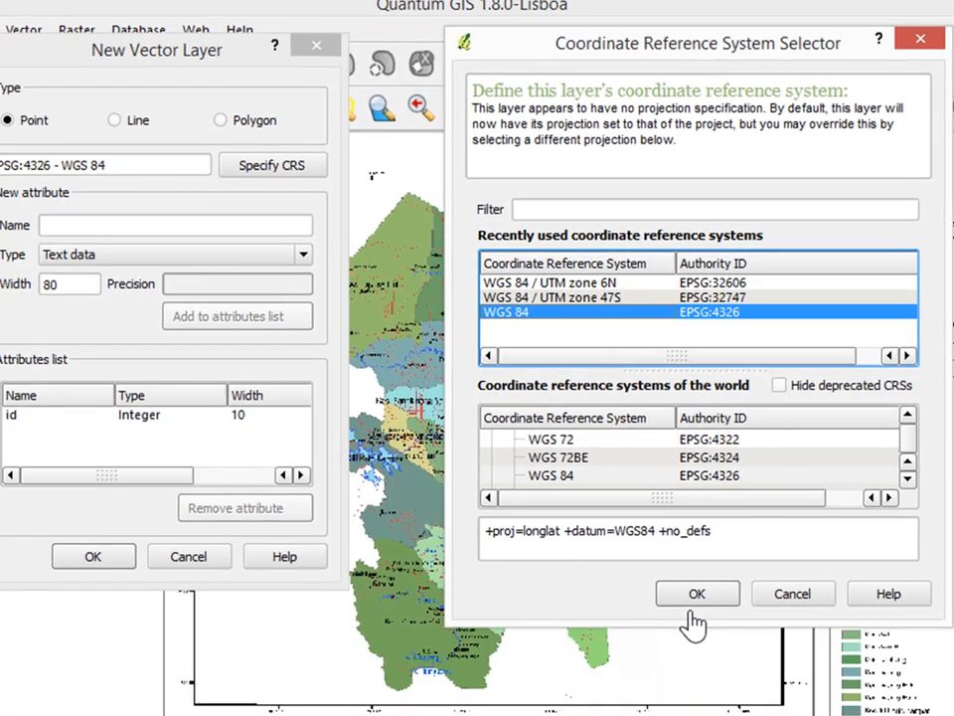
left_click(644, 679)
Add two text attributes named Desa and Kec, each 80 wide, to the new layer's attribute list
left_click(117, 219)
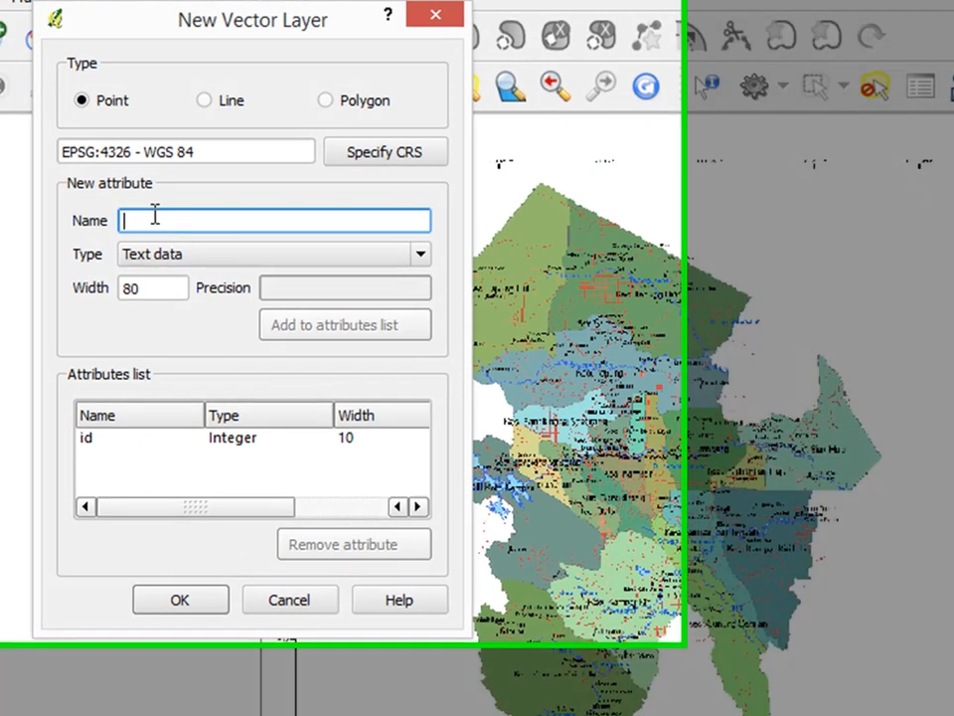
type("Desa")
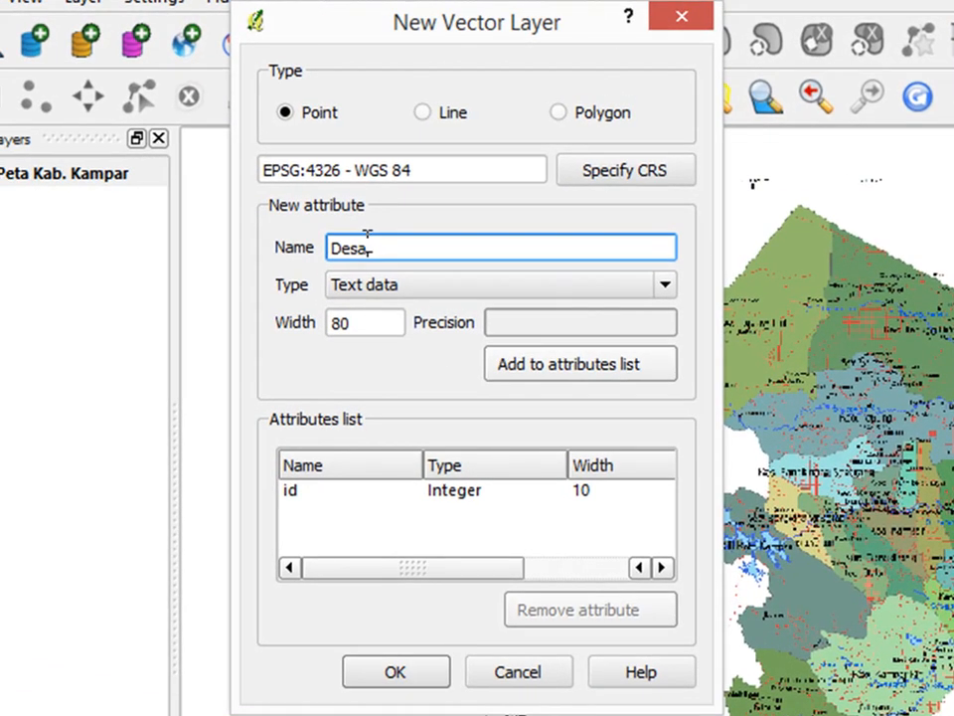
left_click(558, 377)
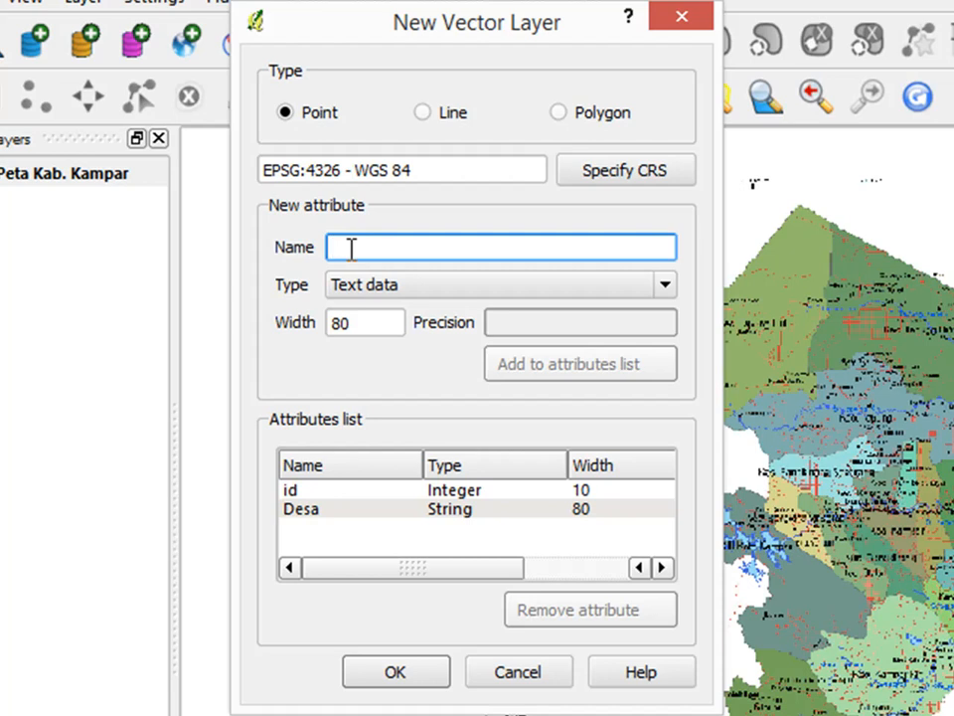
type("Kec")
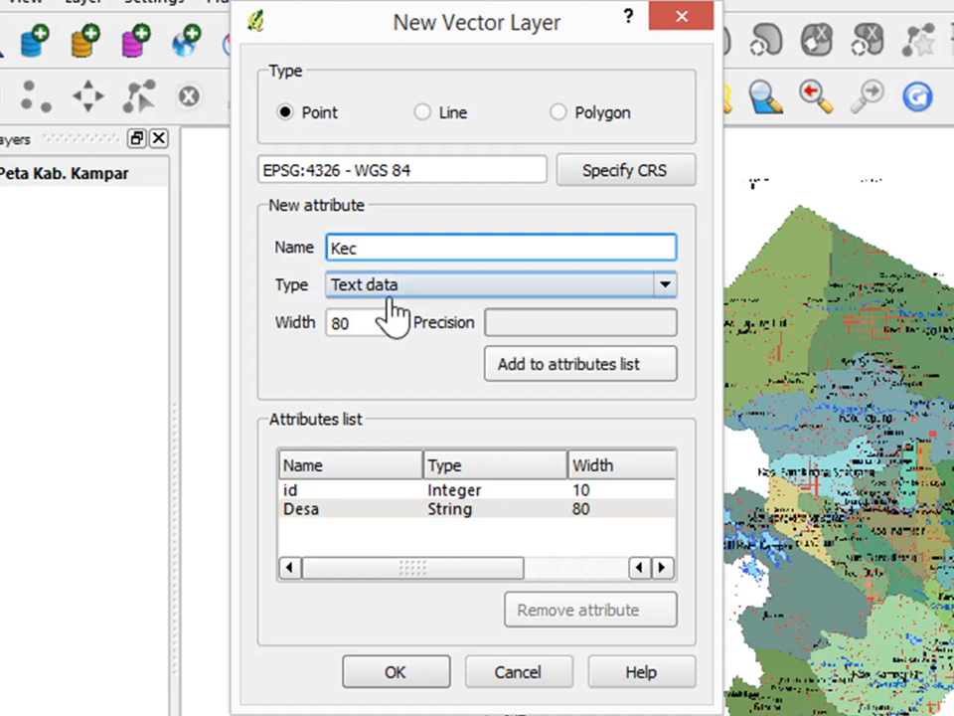
left_click(564, 380)
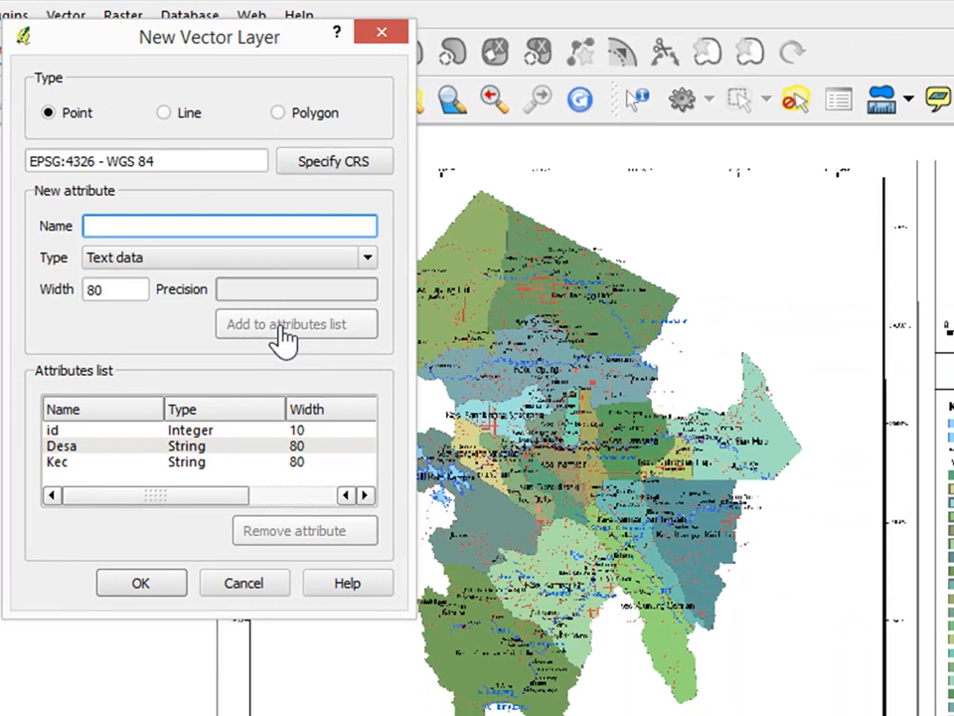
Create the layer and save it as Tiitik_Desa in the Shapefile Kampar folder
left_click(133, 589)
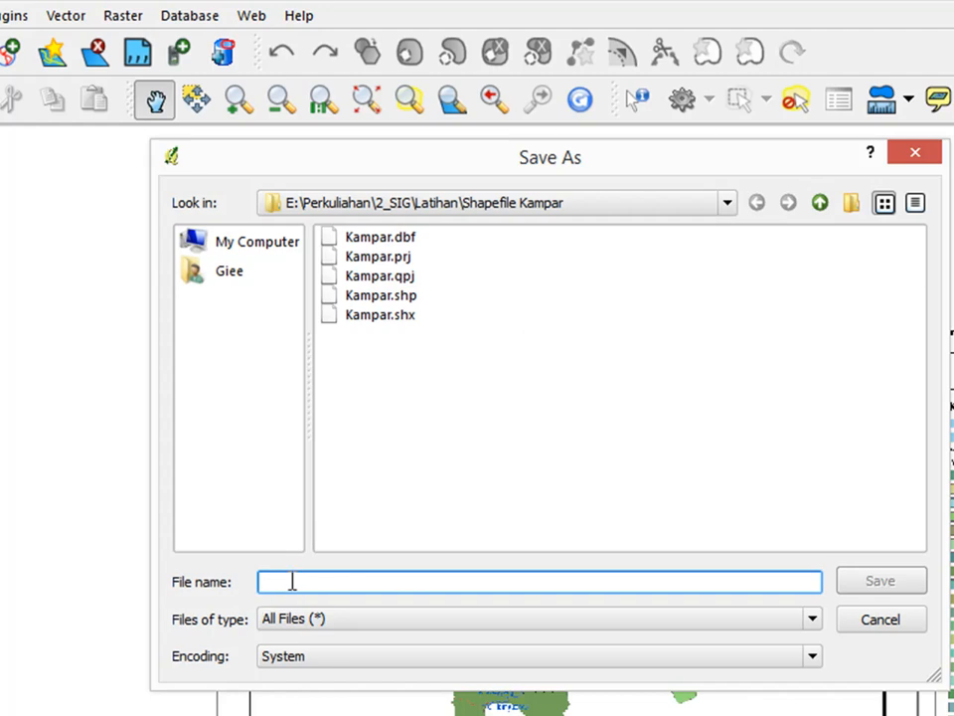
type("Tir")
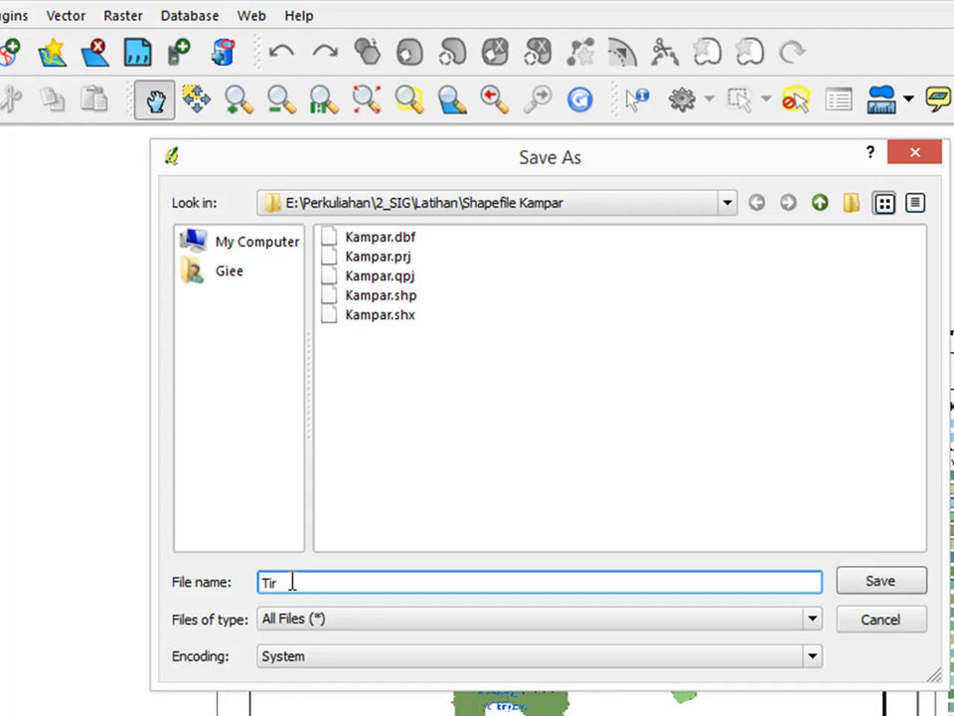
key("BackSpace")
type("tik")
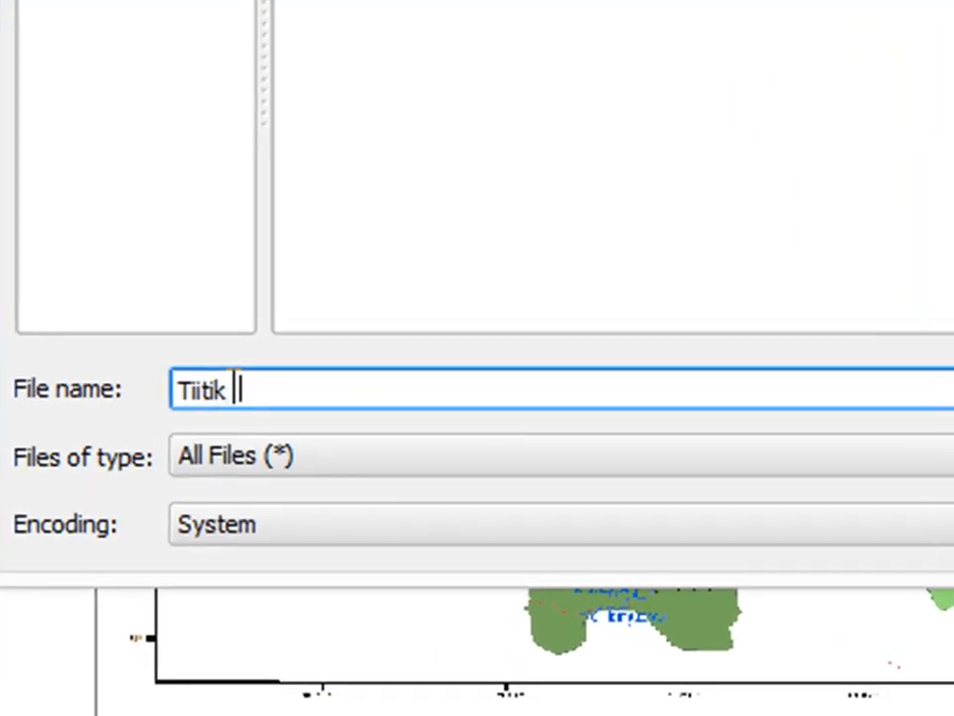
type(" DEsa")
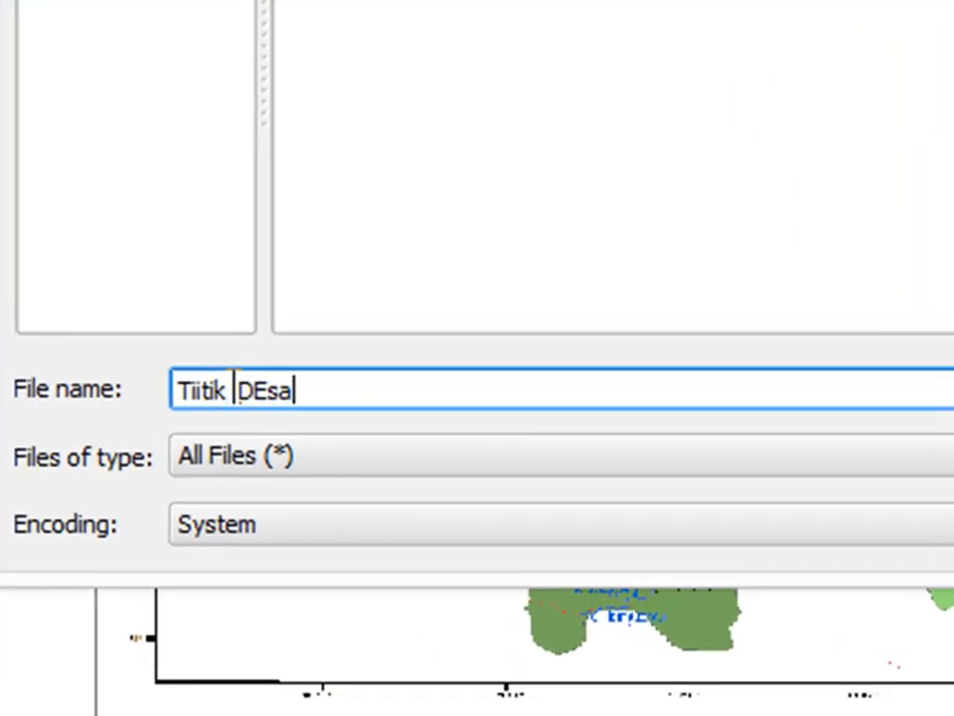
key("Left")
key("Right")
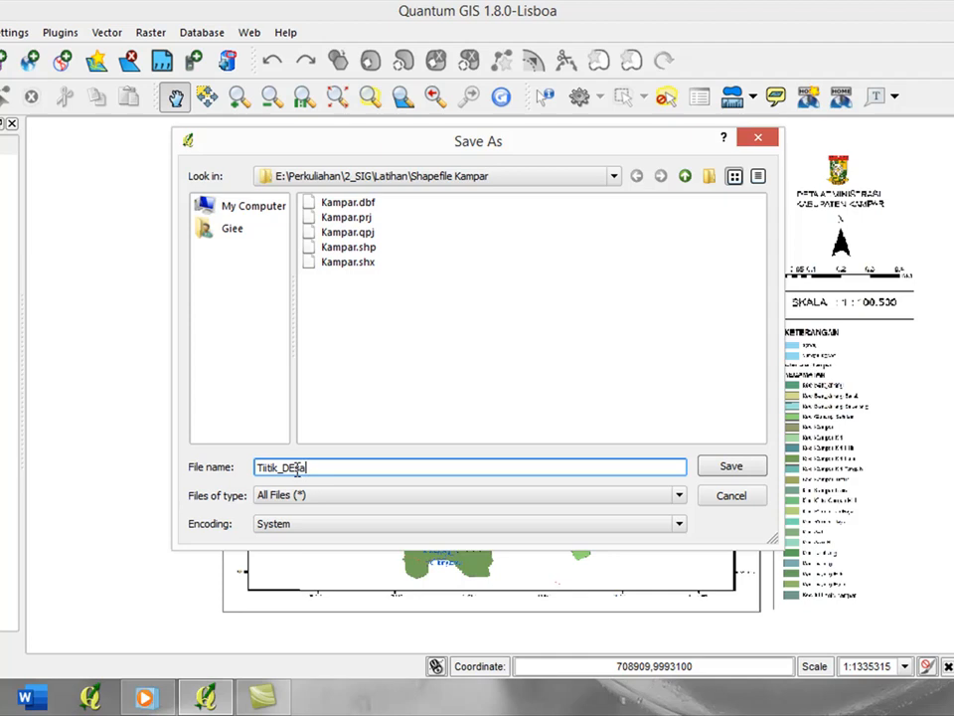
left_click(297, 467)
key("BackSpace")
type("e")
left_click(747, 473)
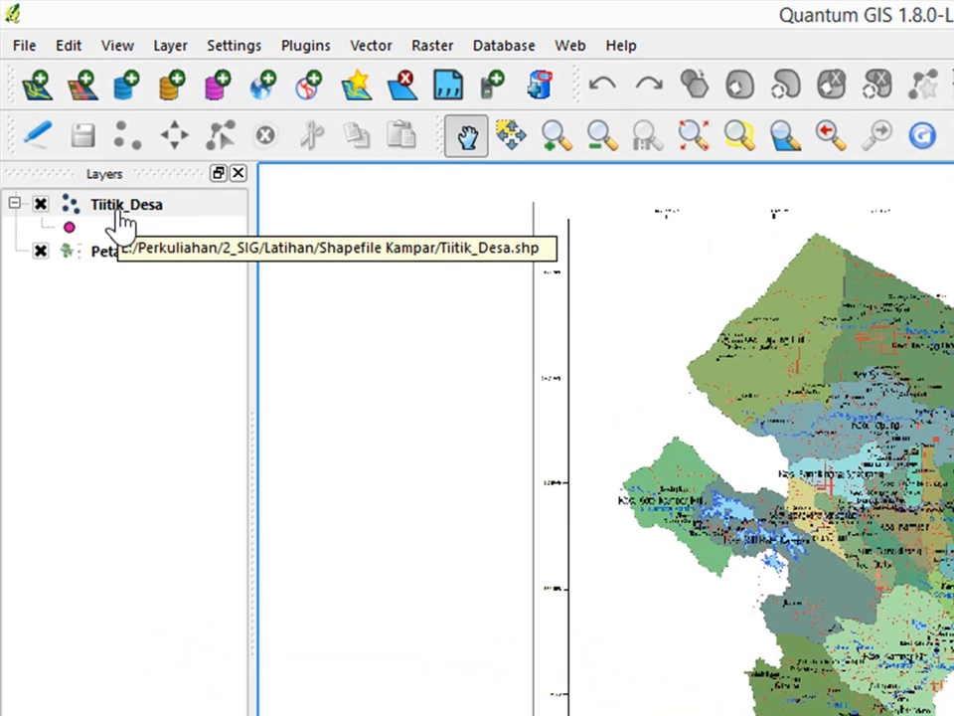
Alternate the active layer between Tiitik_Desa and Peta Kab. Kampar, finishing with Tiitik_Desa selected
left_click(119, 211)
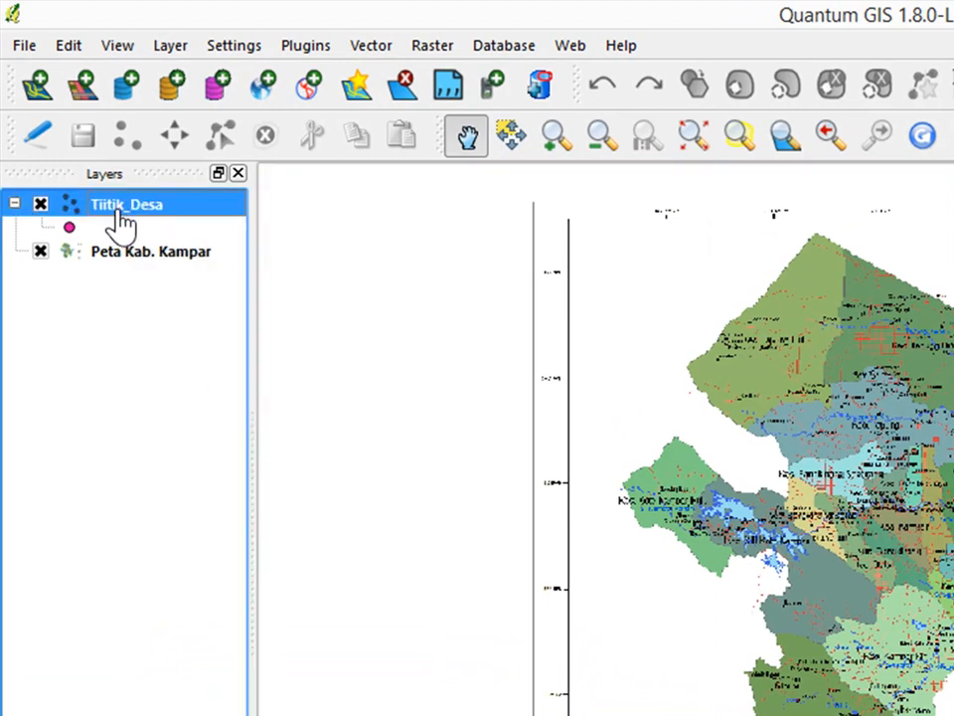
left_click(142, 252)
left_click(141, 214)
left_click(148, 251)
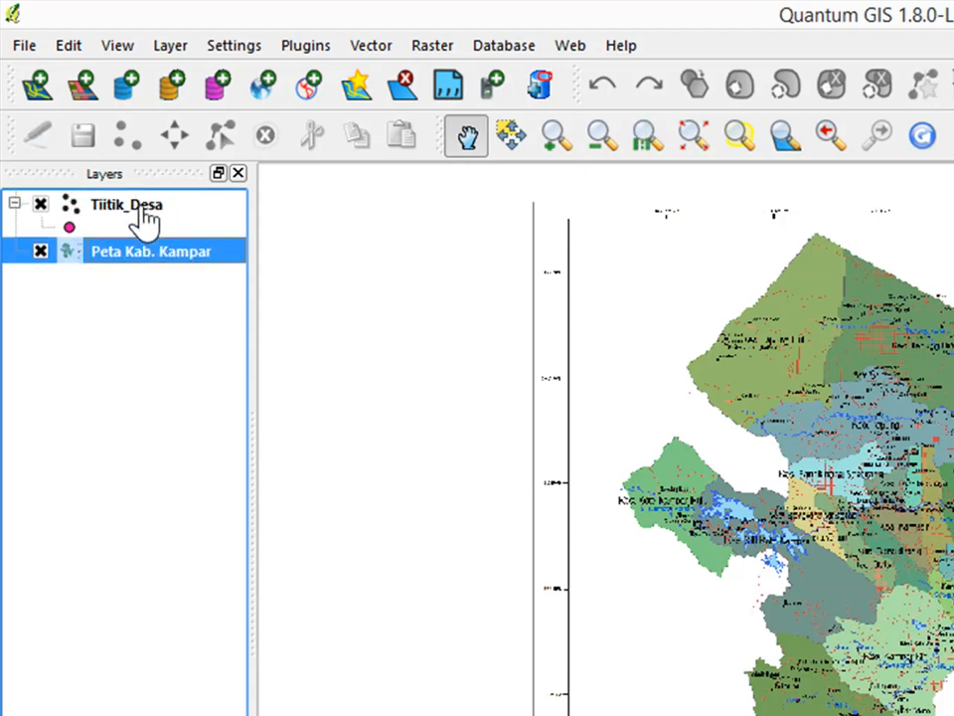
left_click(146, 213)
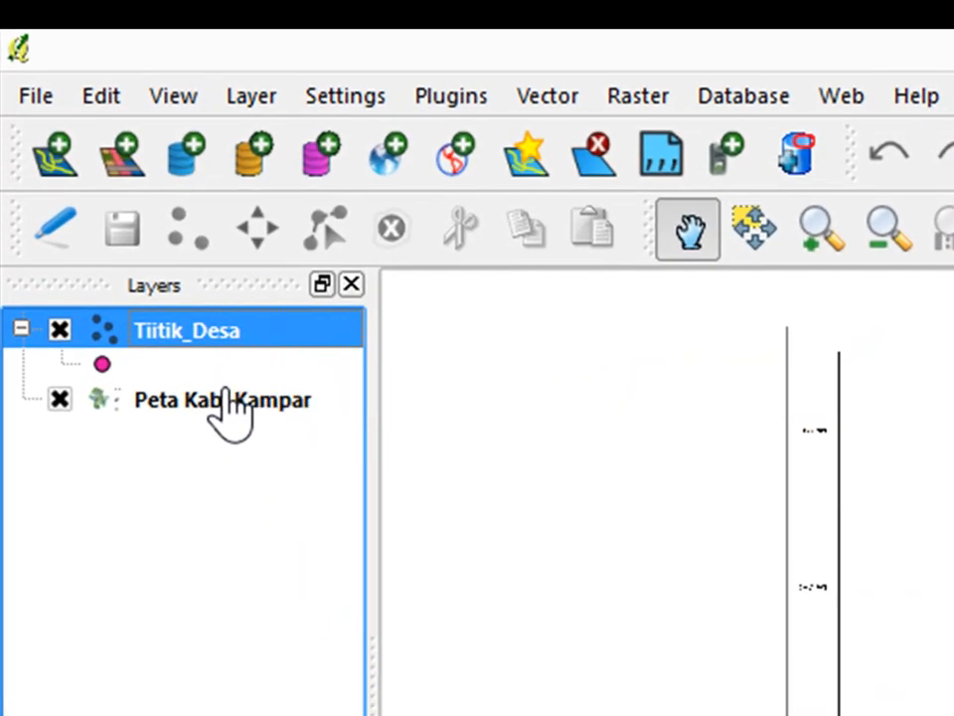
left_click(149, 249)
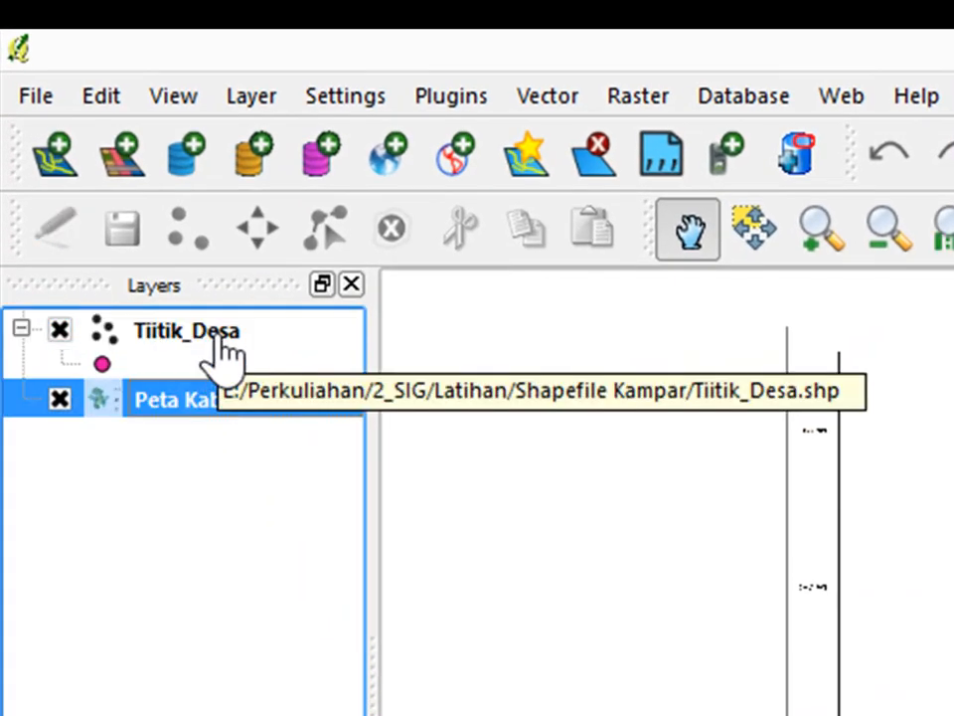
left_click(219, 345)
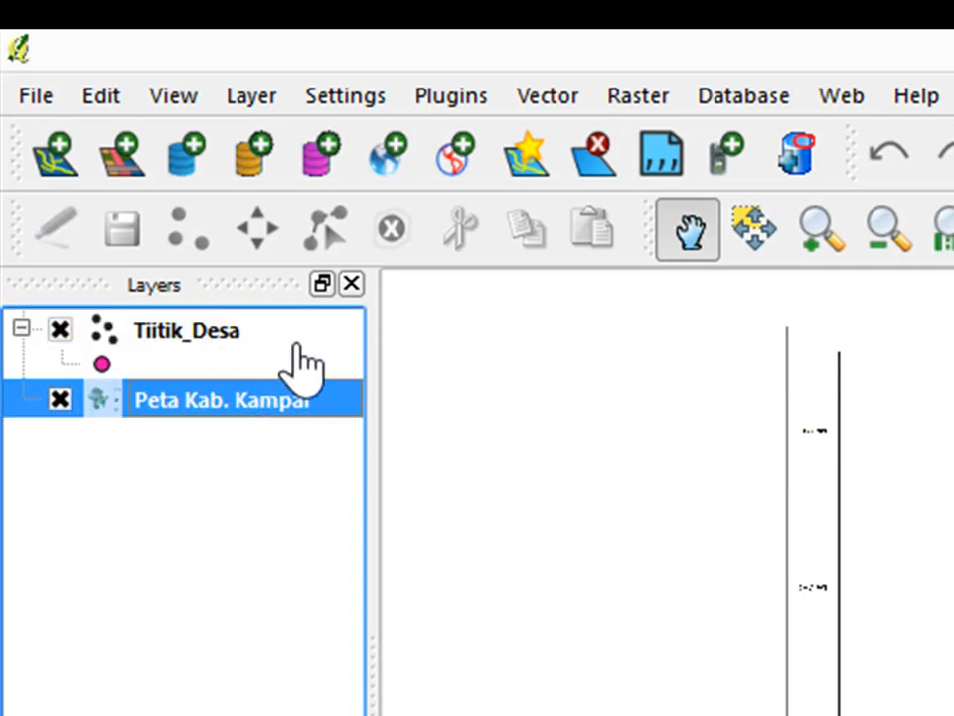
left_click(228, 336)
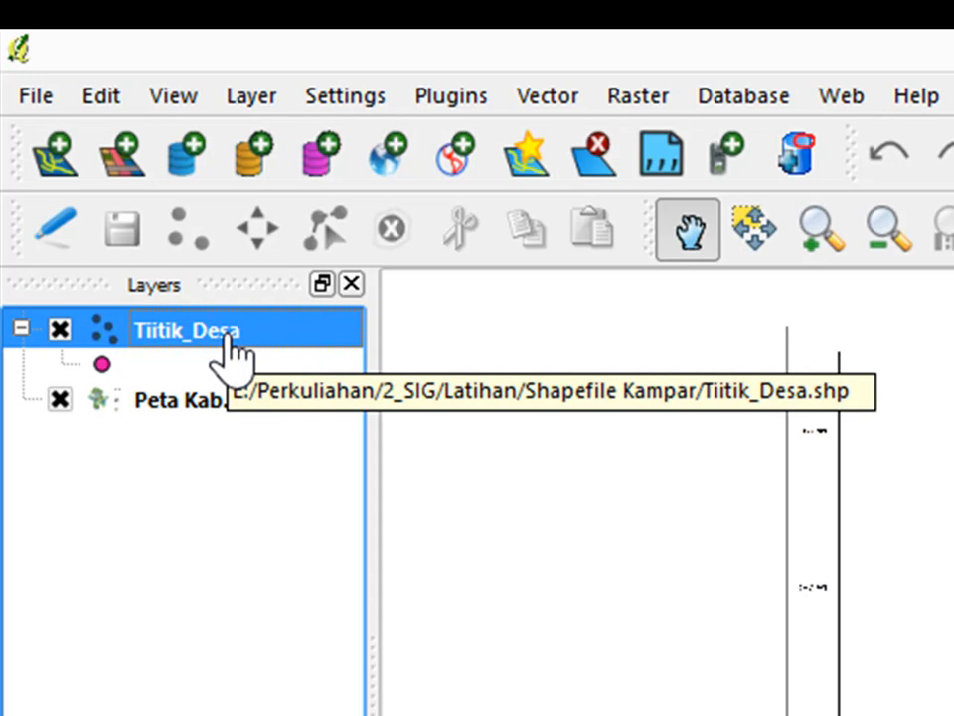
Float the digitizing, advanced digitizing and attribute tool groups over the map, and turn on editing for the Tiitik_Desa layer
left_click_drag(15, 225, 204, 283)
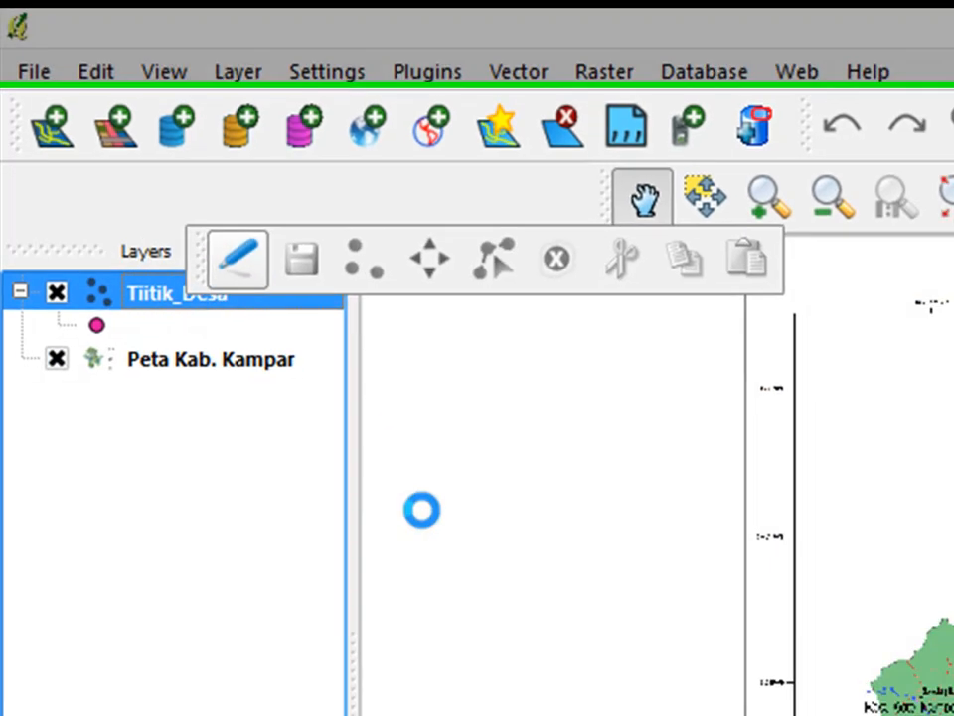
left_click(206, 288)
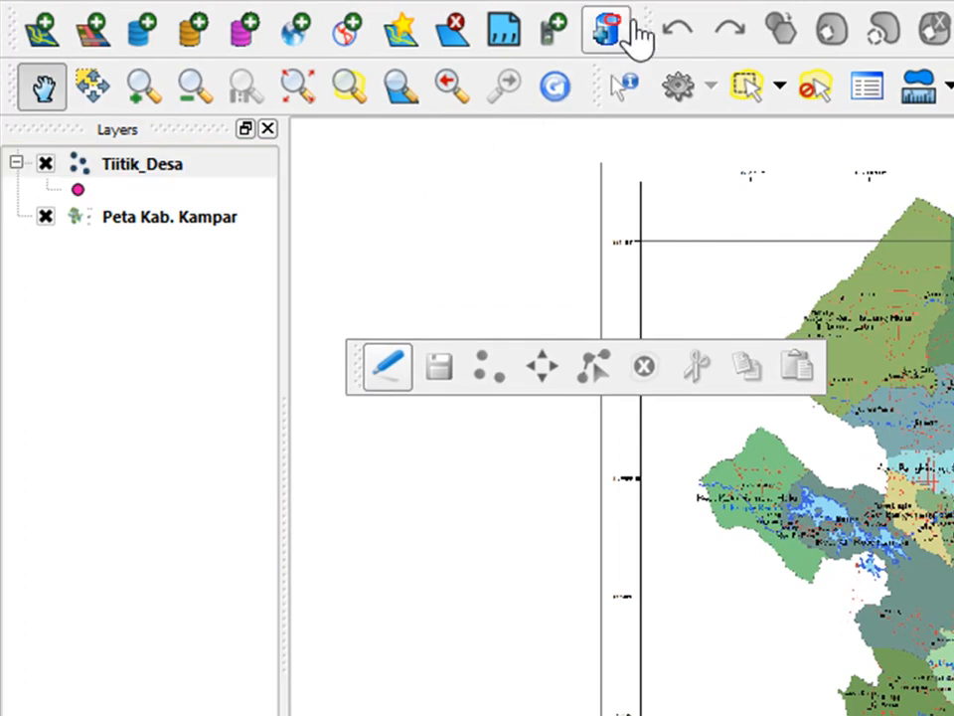
left_click_drag(651, 26, 364, 477)
left_click_drag(594, 89, 367, 608)
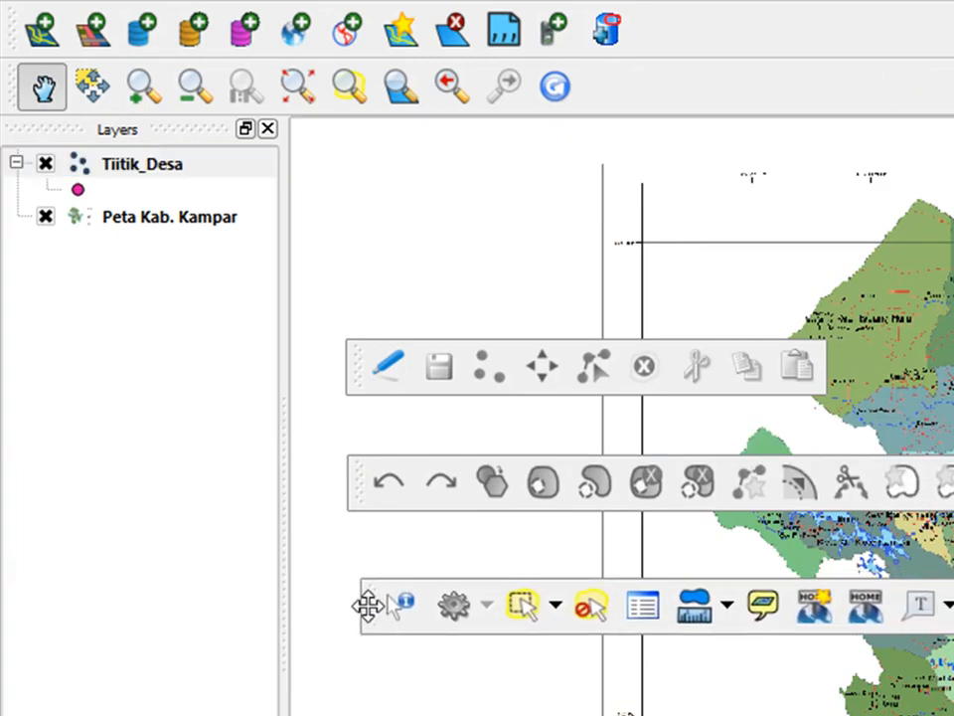
left_click(396, 402)
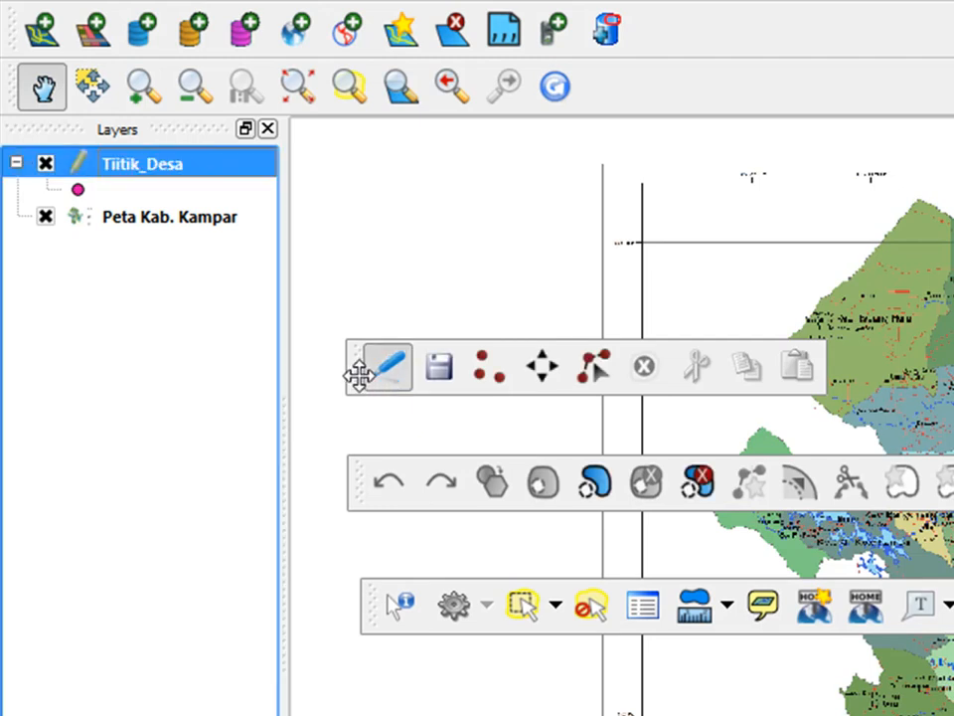
Dock the floating digitizing and attribute tool groups in the map navigation row, and the advanced digitizing group in the layer management row
left_click_drag(356, 368, 594, 85)
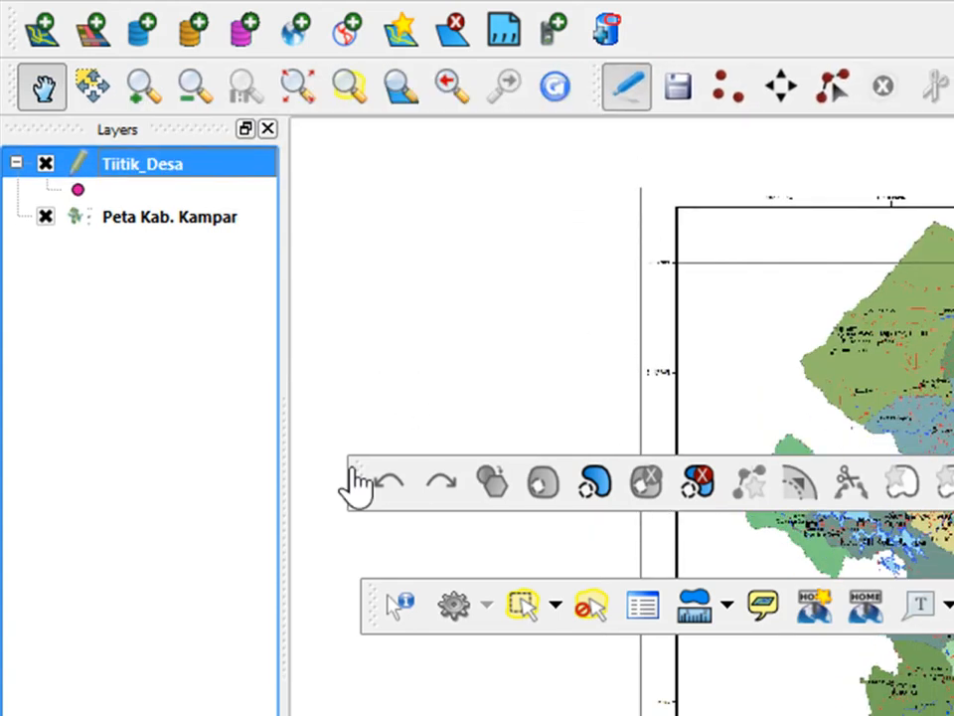
left_click_drag(349, 486, 632, 43)
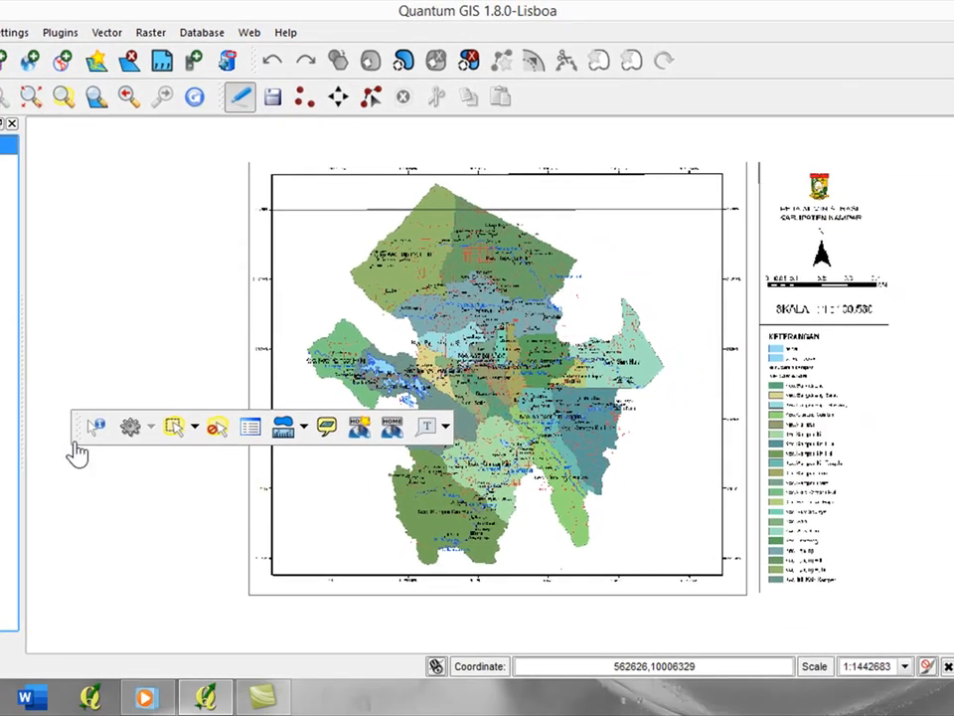
left_click_drag(78, 433, 550, 96)
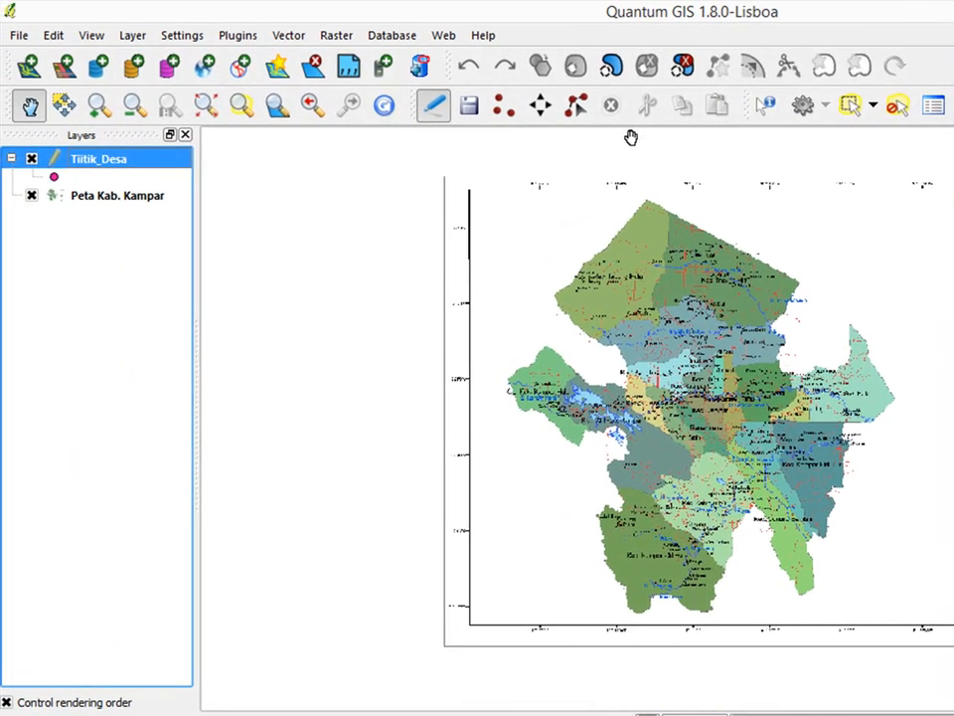
Zoom in closely on the Tj Beringin village marker in Kec. Kampar Kiri Hulu
left_click(99, 108)
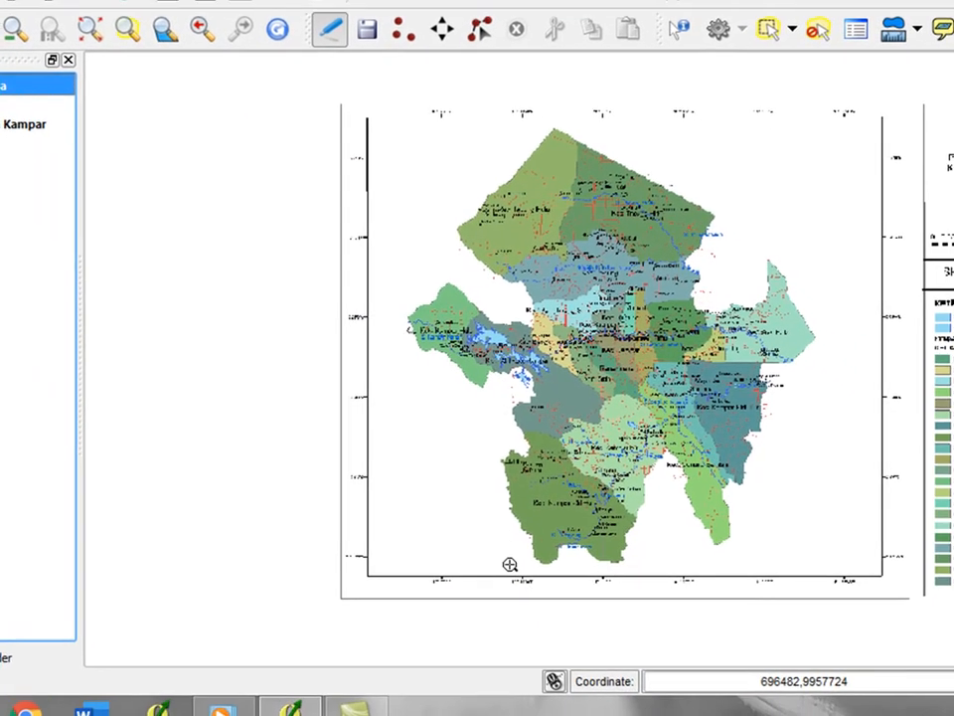
left_click_drag(578, 478, 687, 610)
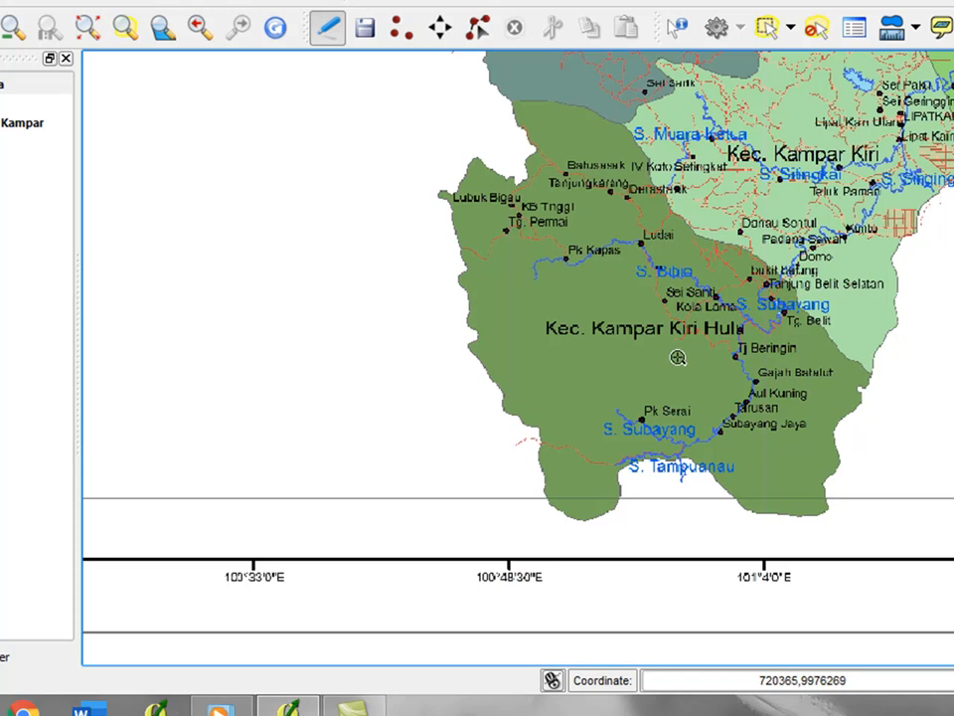
left_click_drag(665, 325, 879, 548)
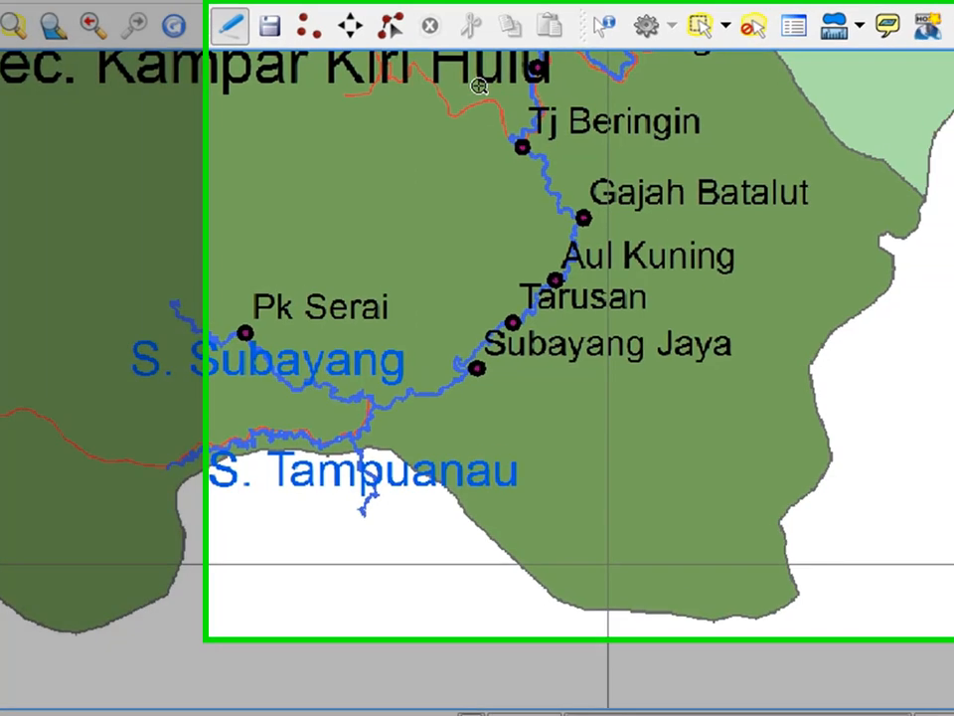
left_click_drag(479, 85, 604, 190)
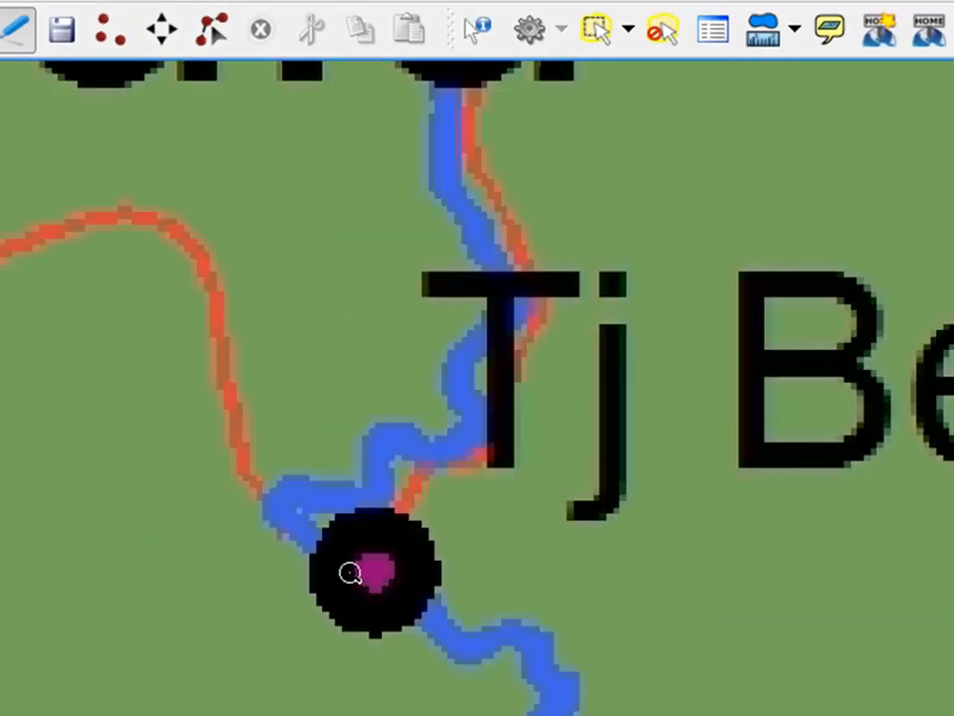
left_click_drag(247, 449, 522, 707)
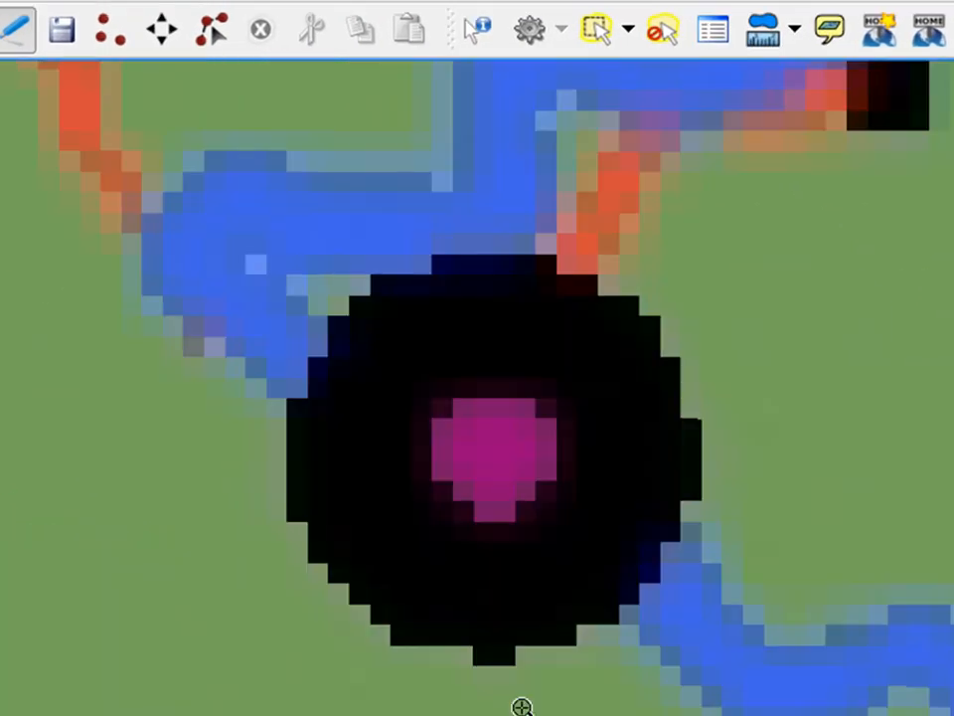
left_click(107, 50)
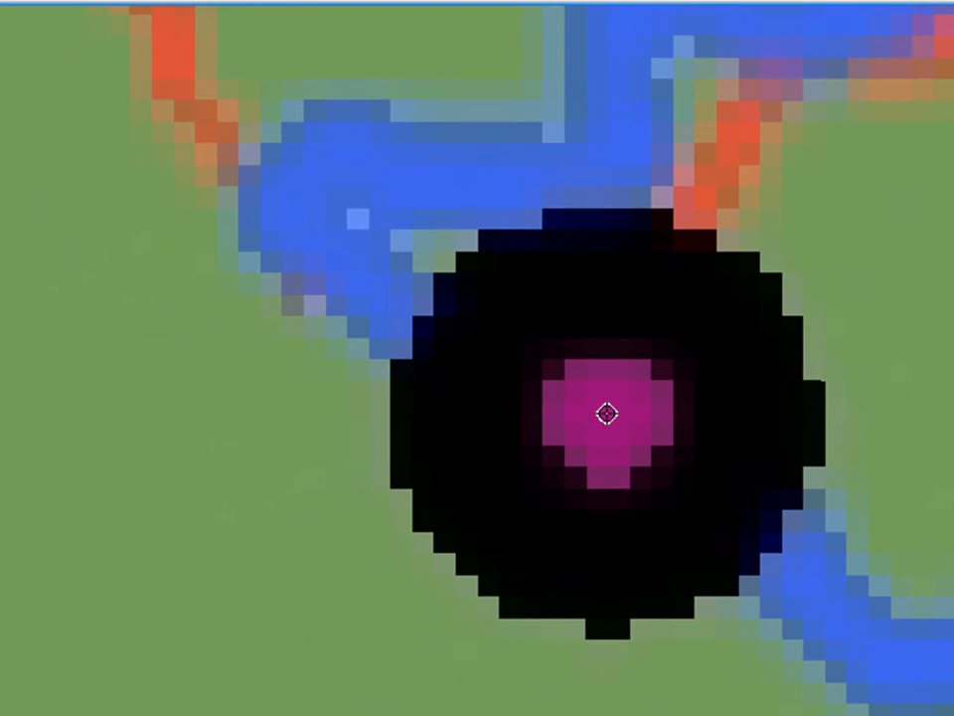
left_click(607, 413)
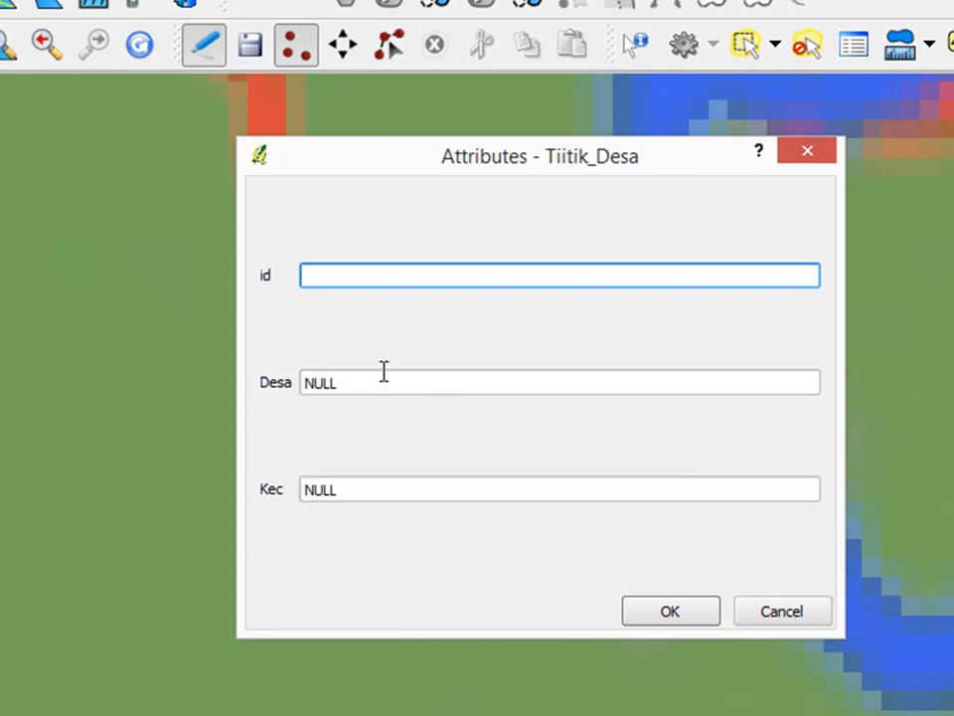
left_click(338, 382)
left_click_drag(338, 382, 308, 381)
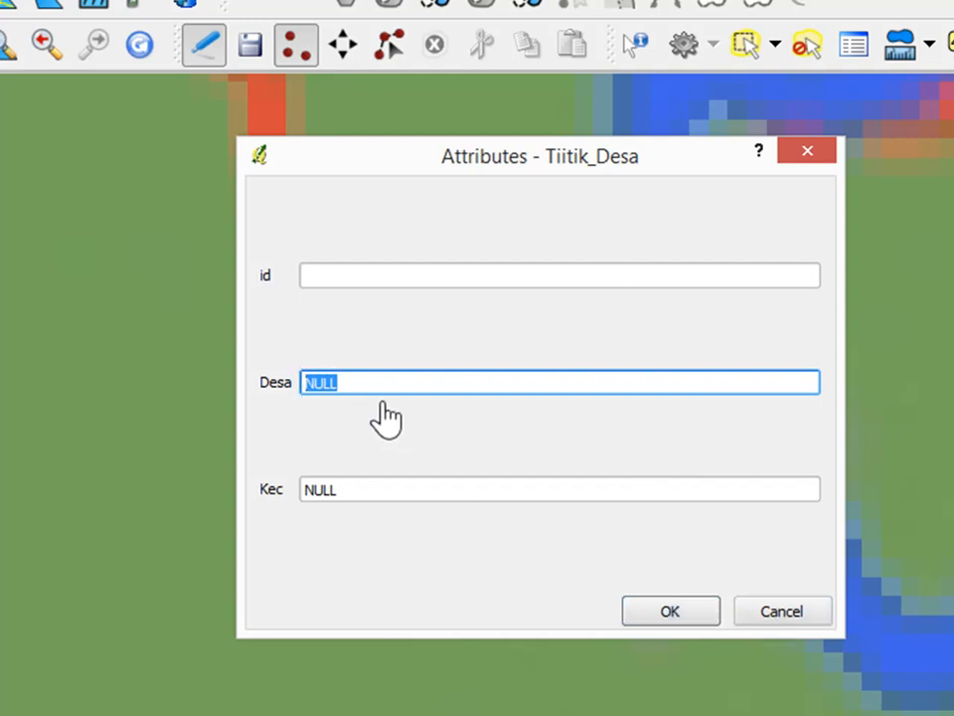
left_click_drag(356, 493, 299, 487)
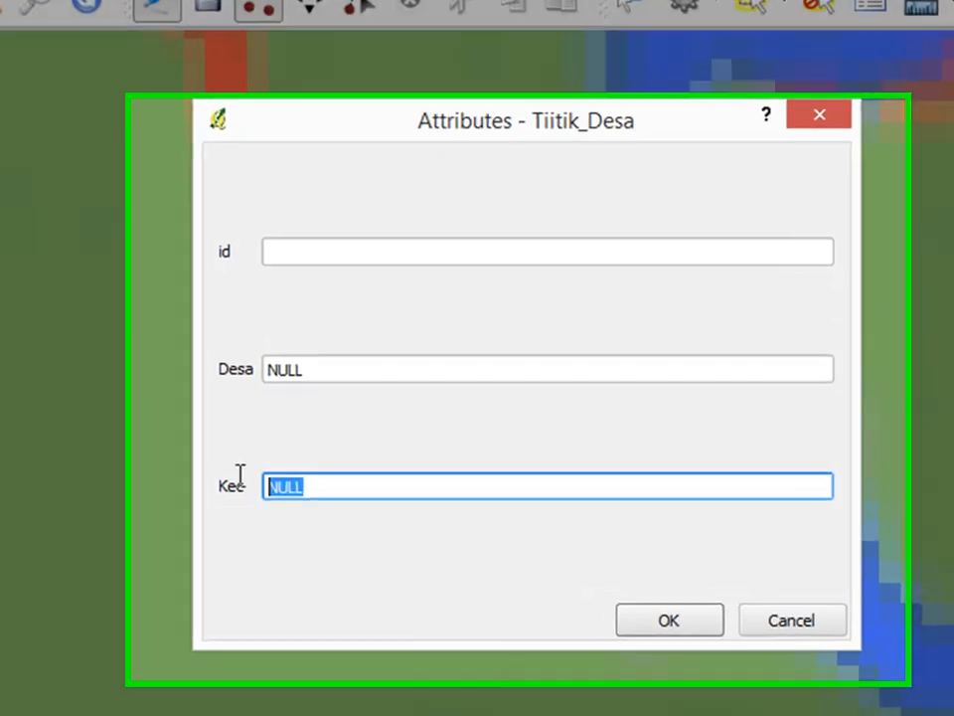
left_click(809, 645)
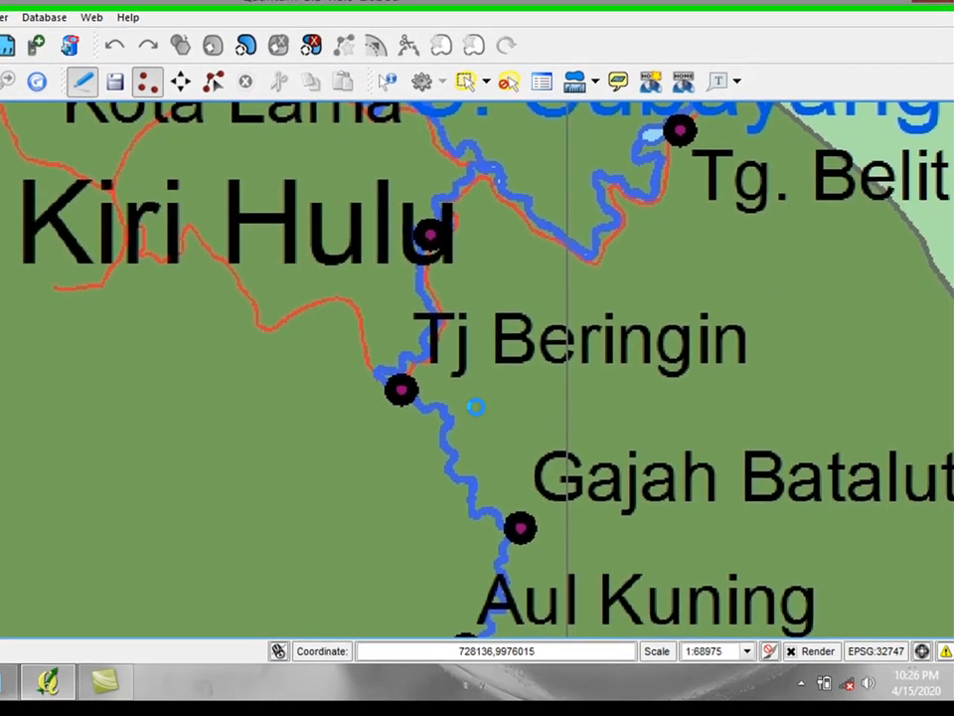
Add a point on the Tj Beringin village marker and set its Desa attribute to Tj Beringin
scroll(476, 399, "up", 1)
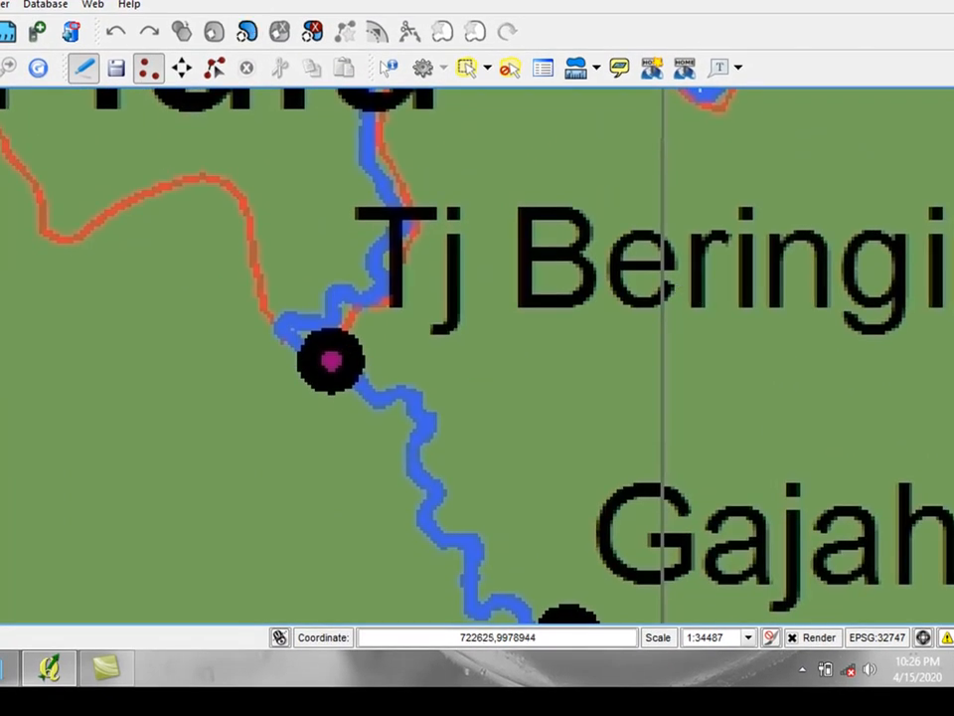
left_click_drag(626, 267, 492, 260)
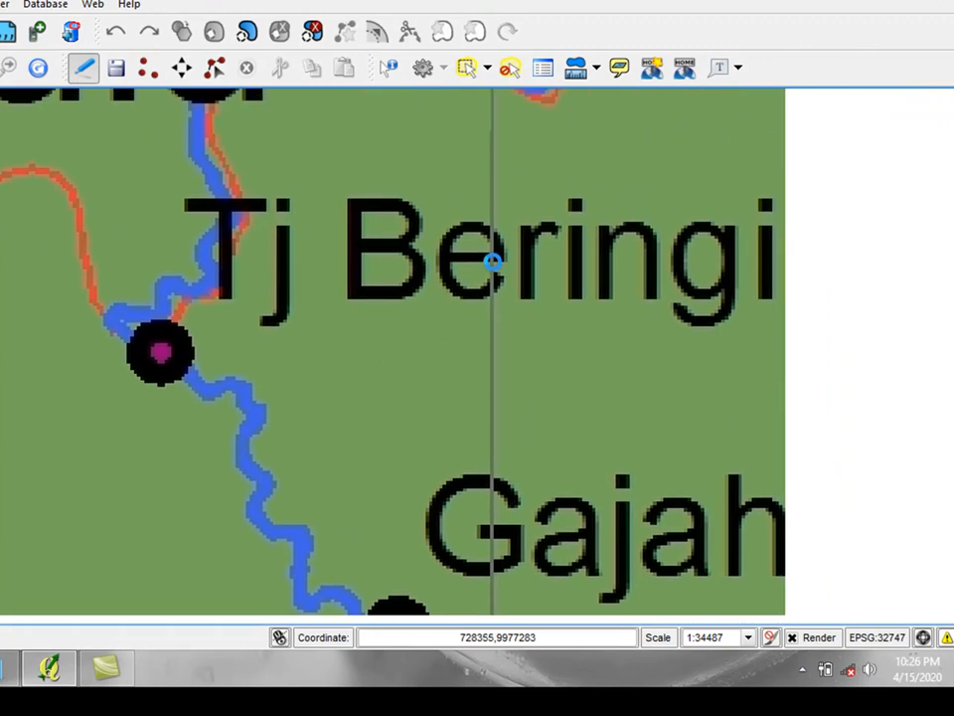
scroll(465, 353, "down", 1)
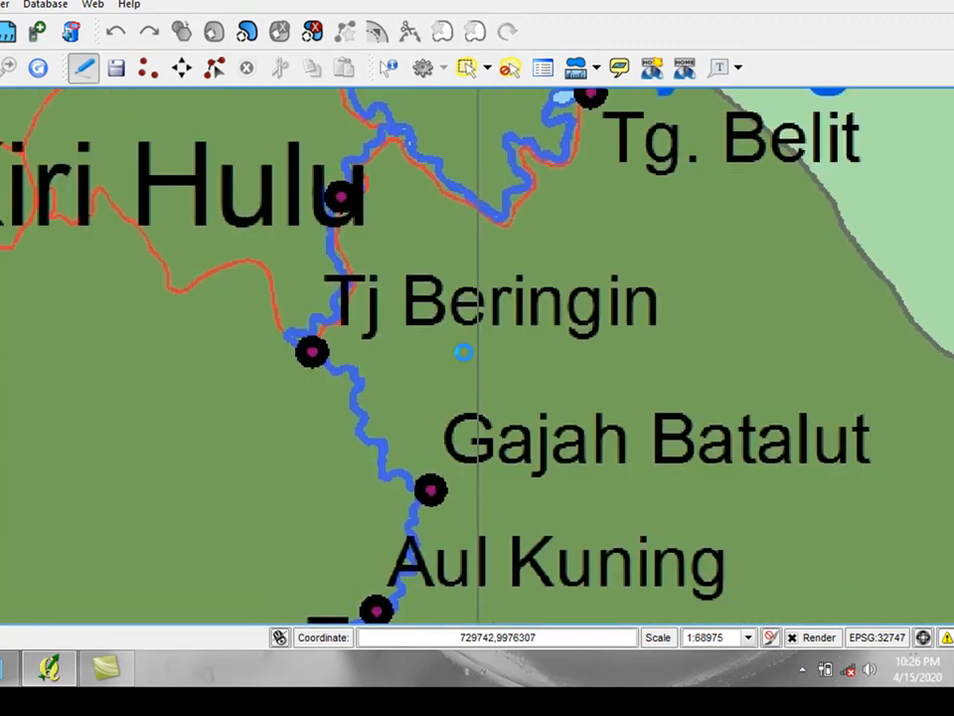
scroll(464, 353, "up", 1)
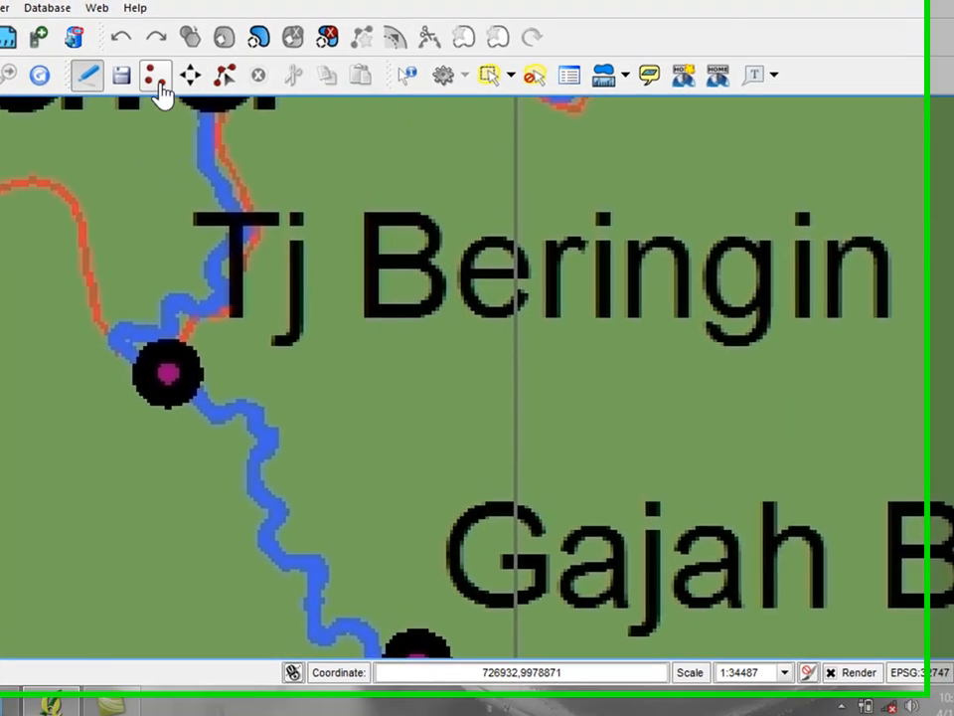
left_click(155, 78)
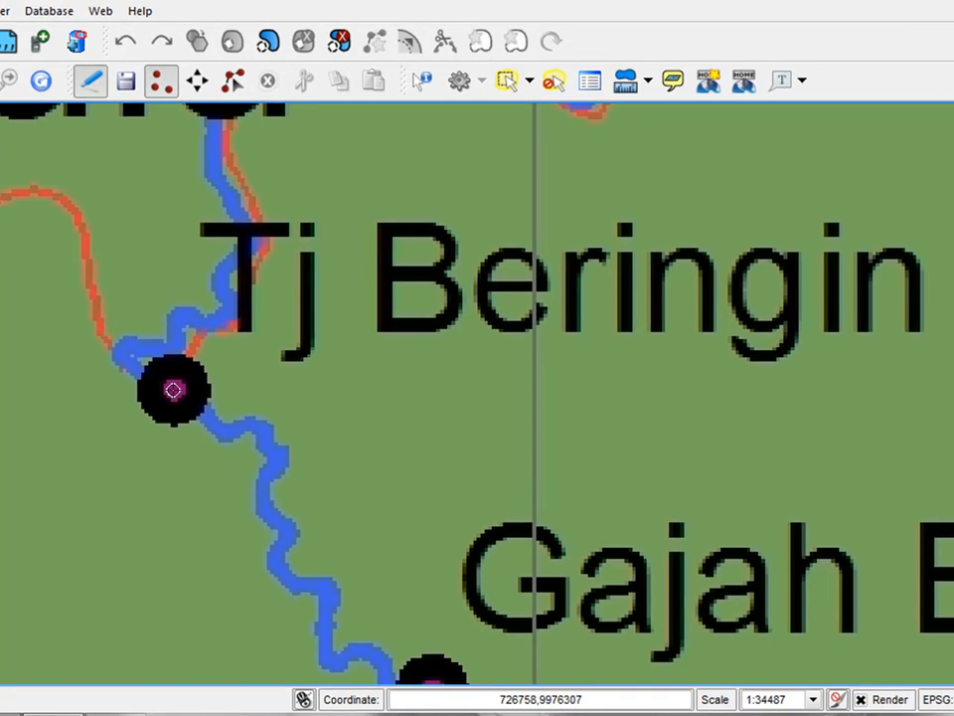
left_click(173, 389)
left_click(198, 339)
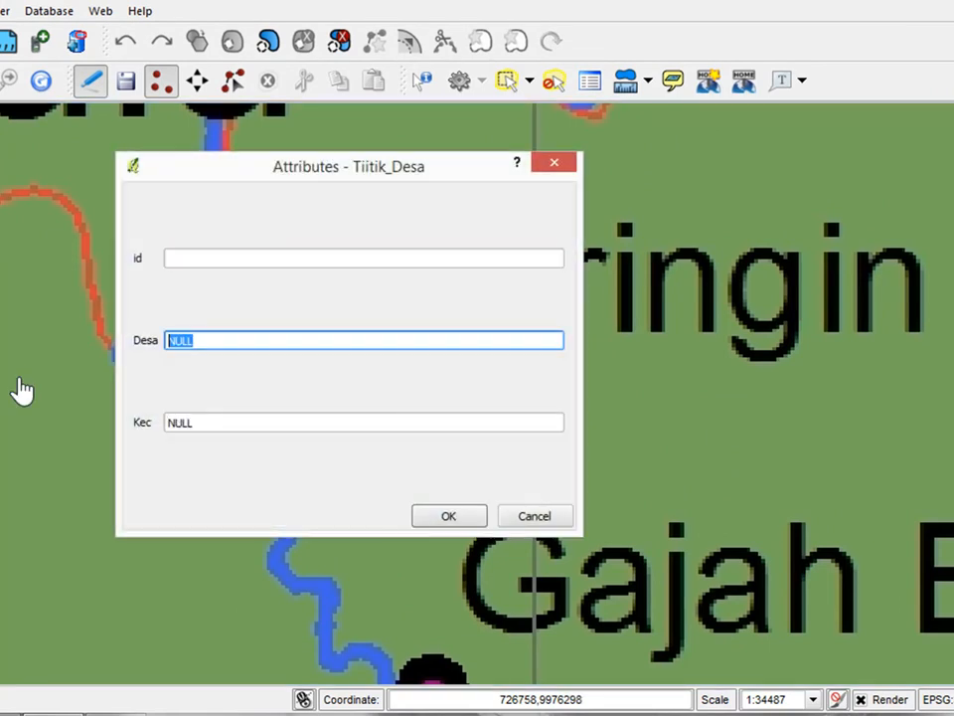
type("Tj Beringi")
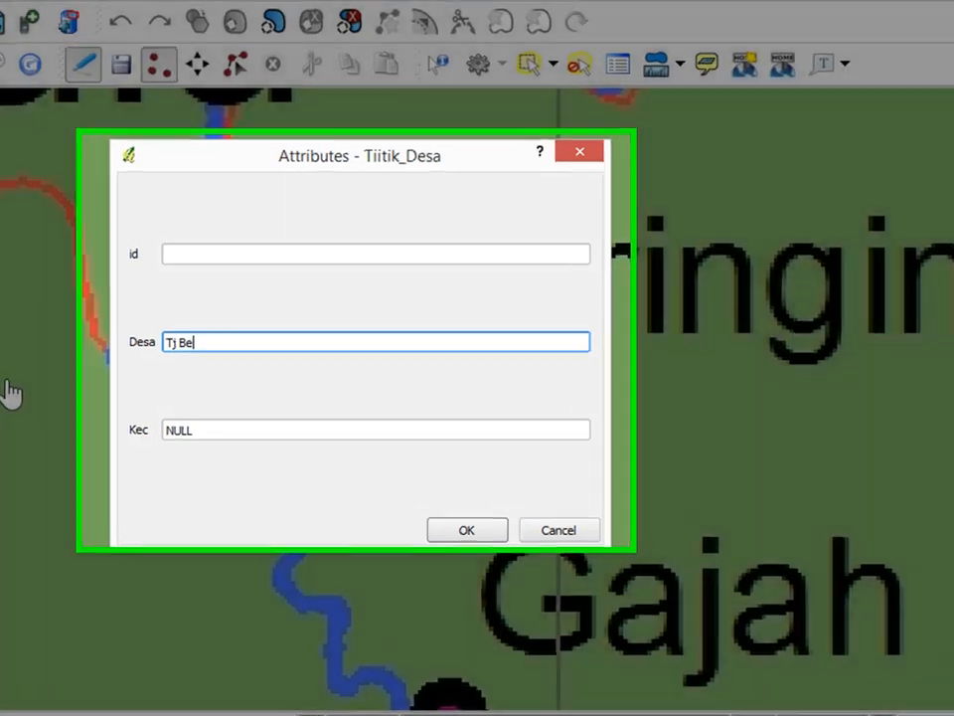
type("n")
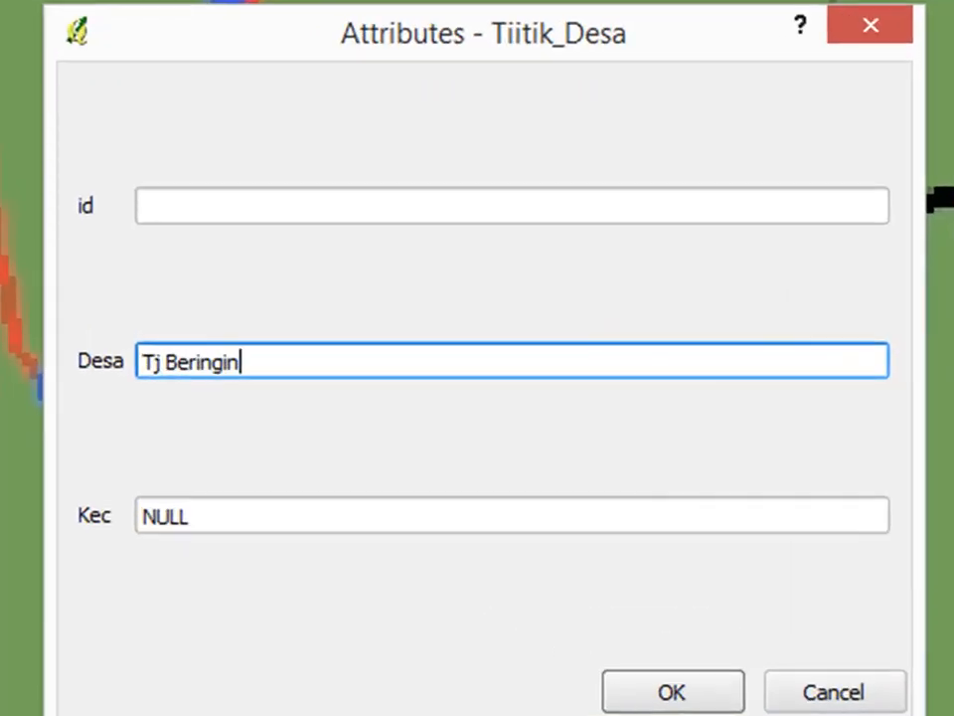
Set the Tj Beringin point's Kec attribute to Kec. Kampar Kiri Hulu and accept its attributes
left_click_drag(240, 522, 132, 507)
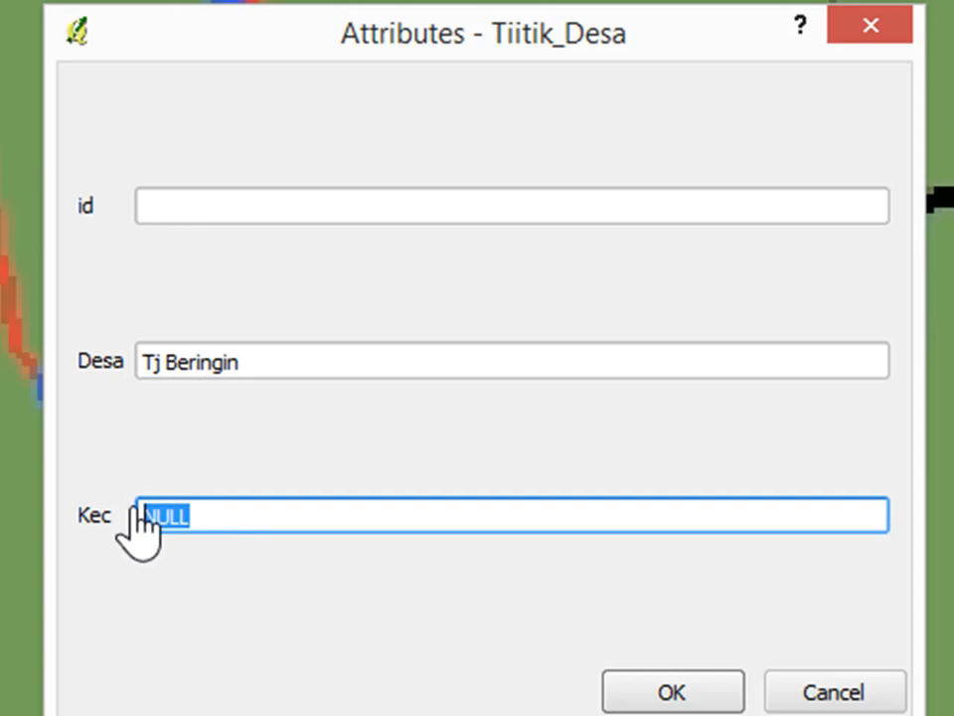
type("Kec. z")
key("BackSpace")
type("Ka")
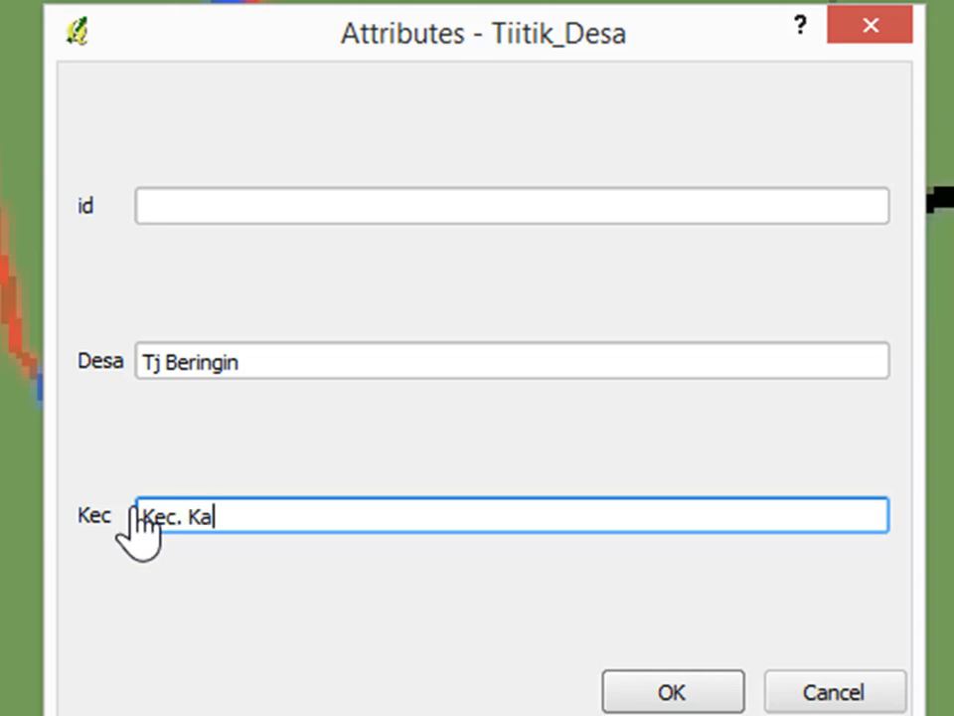
type("mpar ")
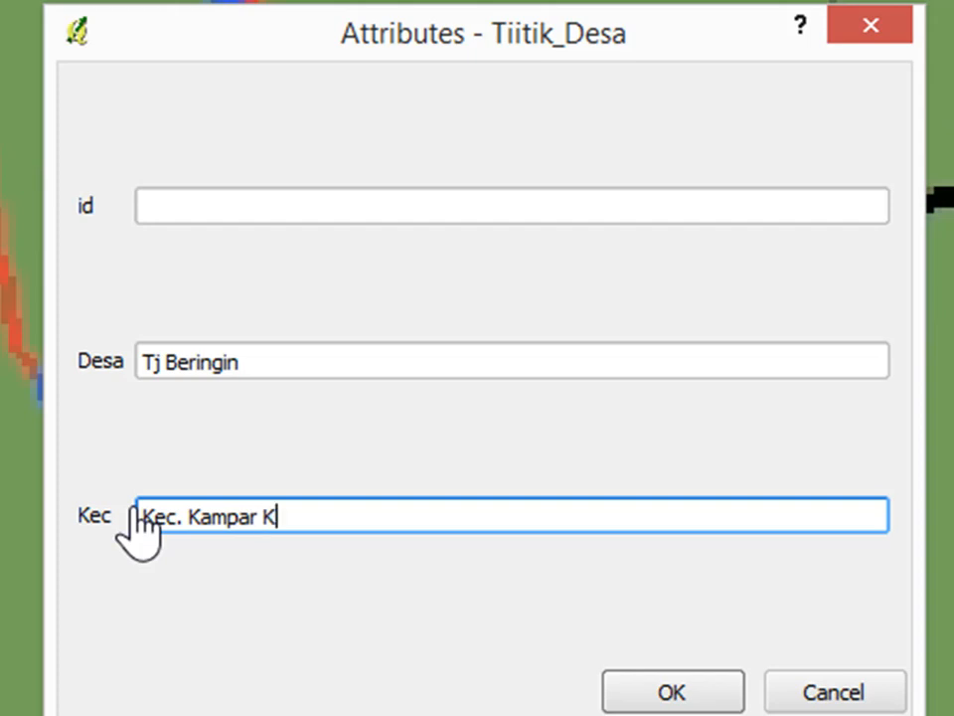
type("Kiri Hulu")
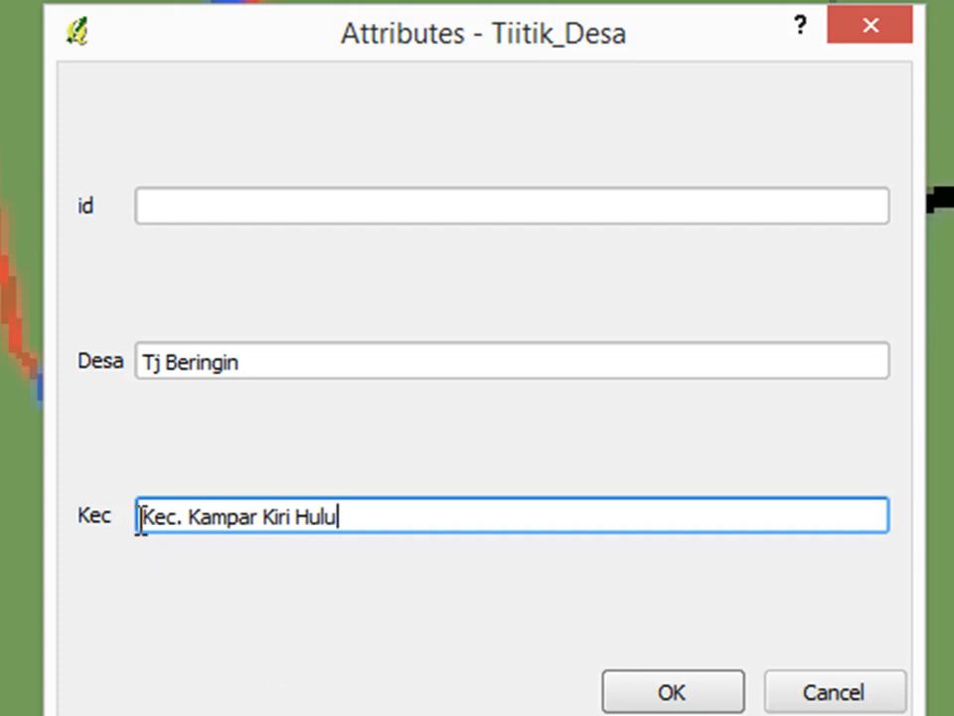
left_click(686, 688)
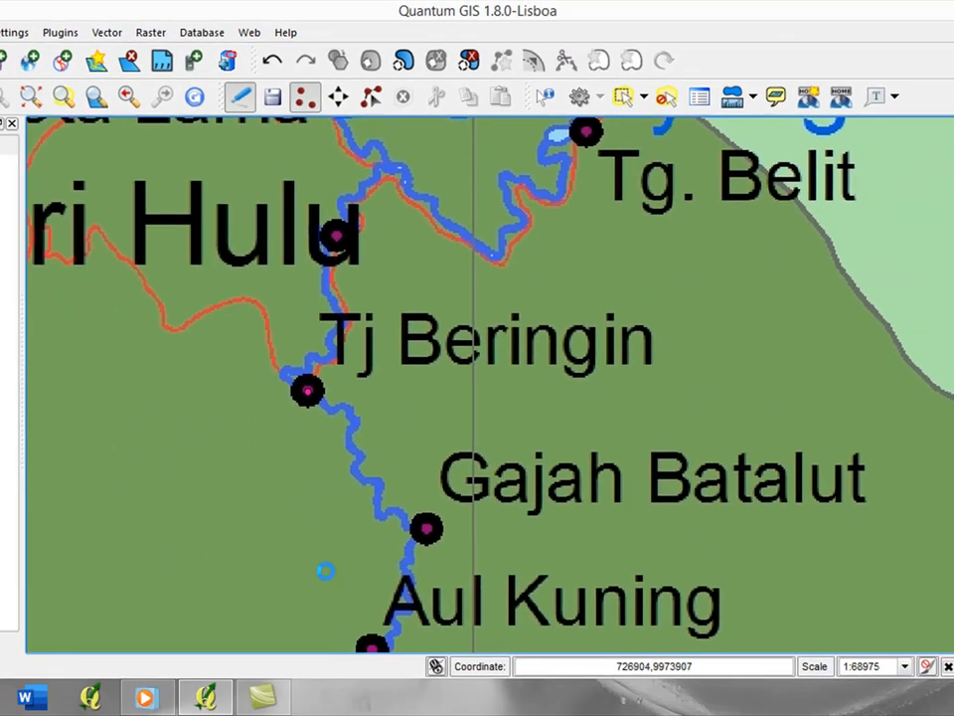
Add a point on the Gajah Batalut village marker and set its Desa attribute to Gajah Betalut
scroll(325, 571, "down", 1)
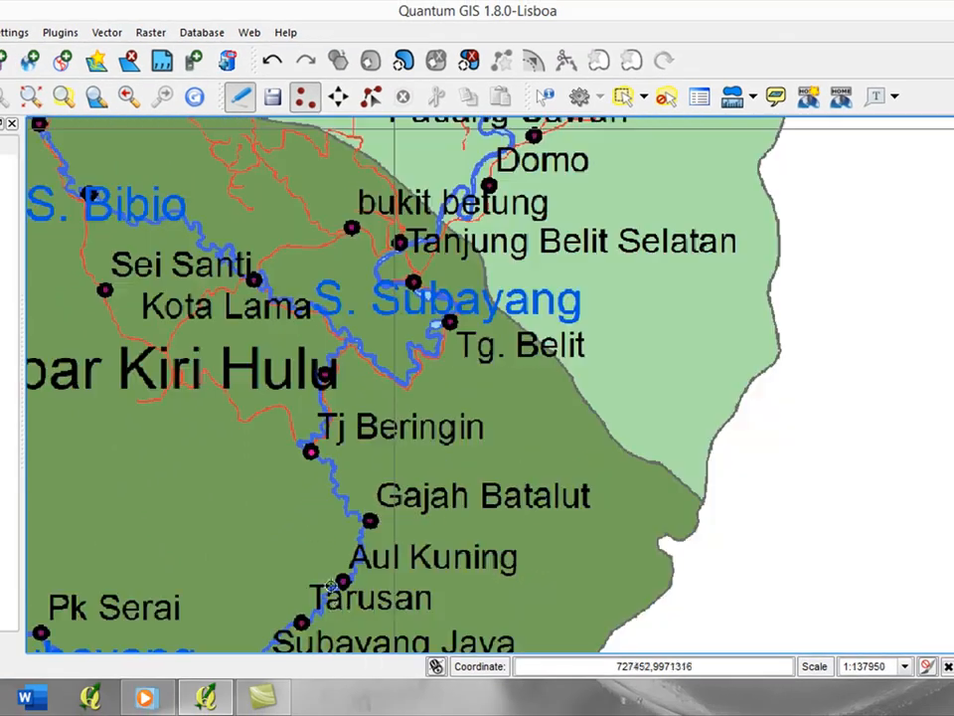
scroll(334, 603, "up", 1)
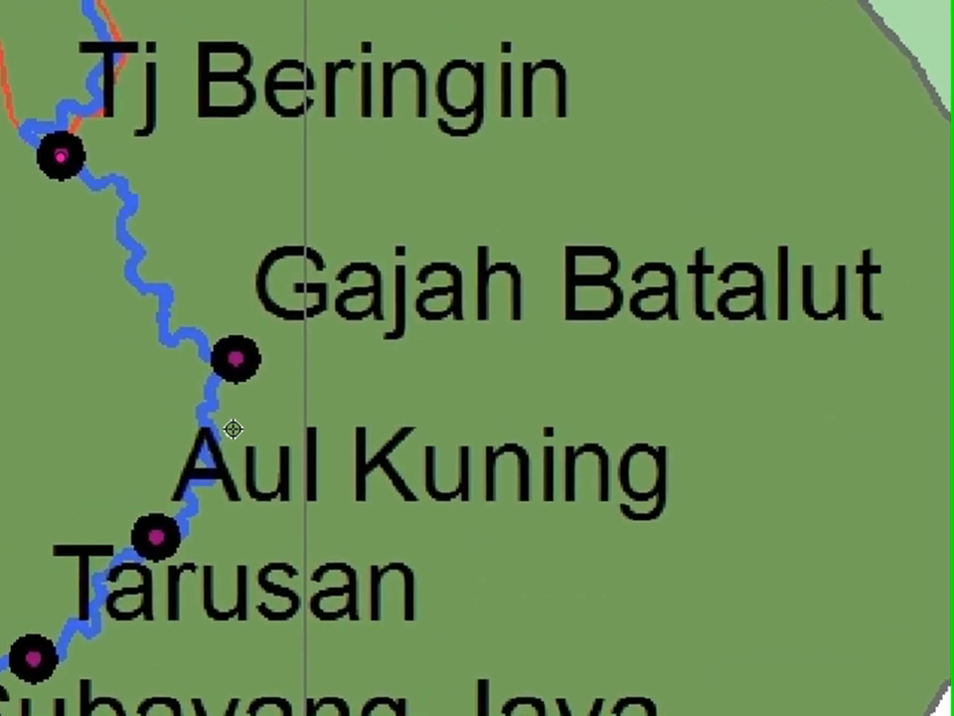
scroll(377, 356, "up", 1)
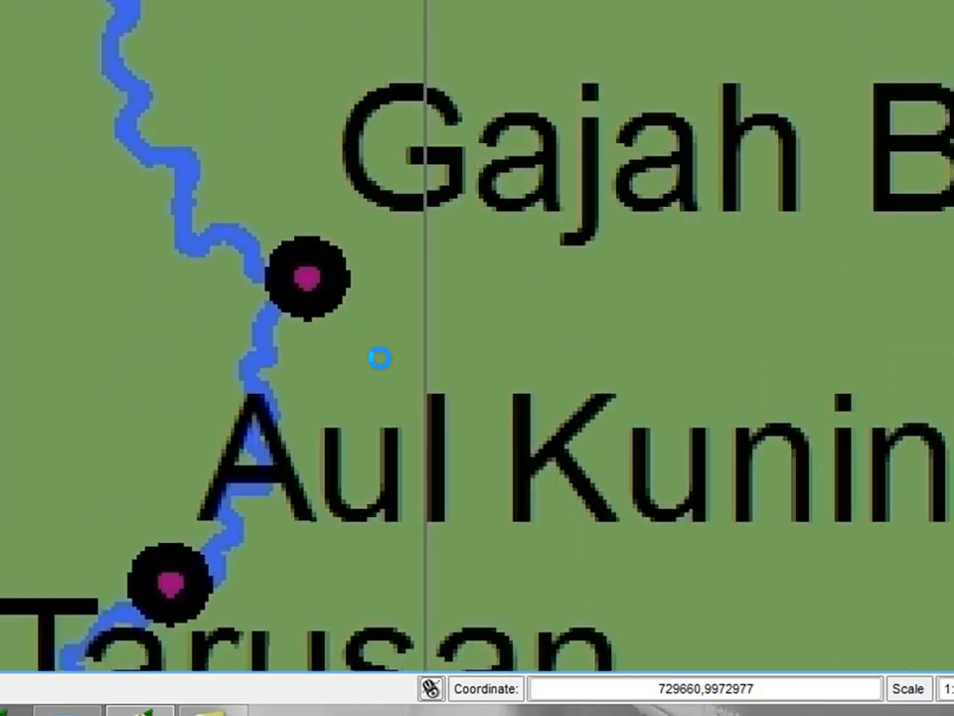
scroll(363, 364, "down", 1)
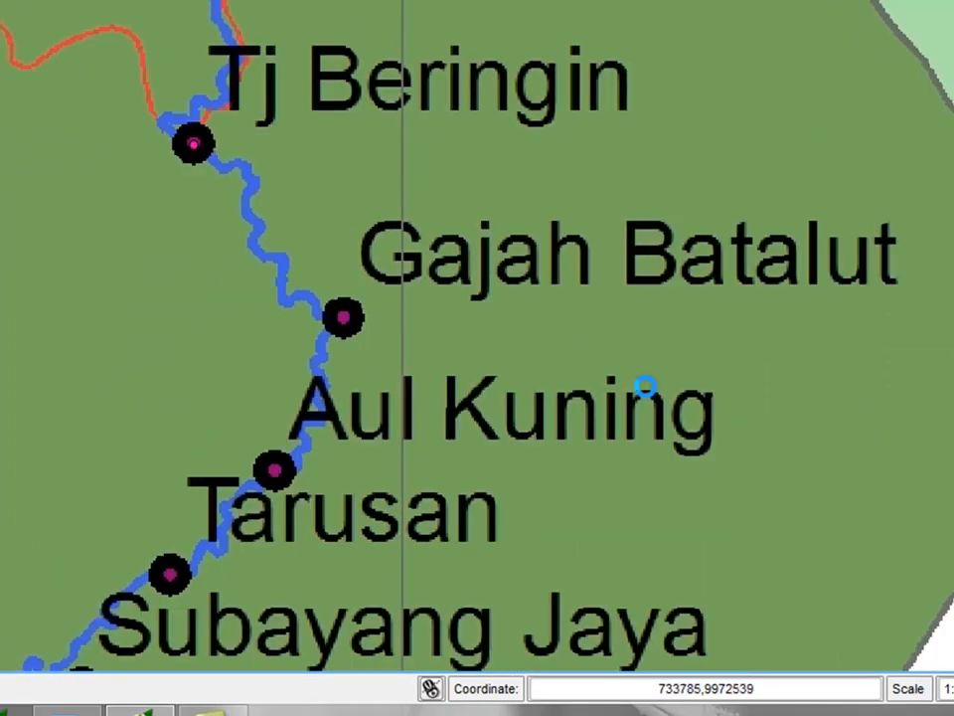
scroll(646, 388, "up", 1)
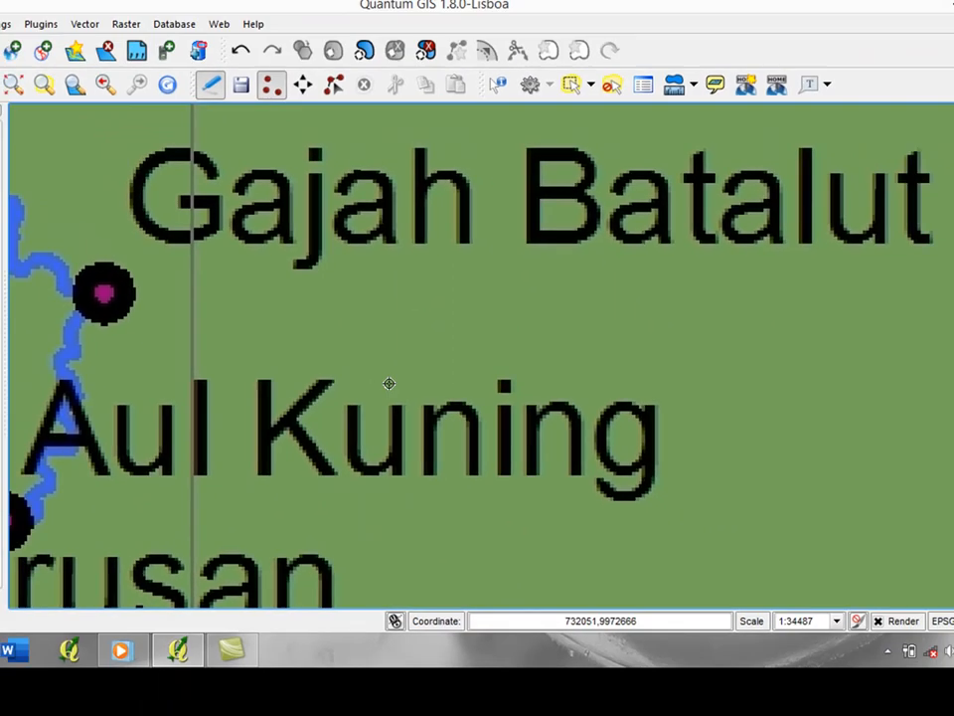
left_click(104, 294)
double_click(304, 313)
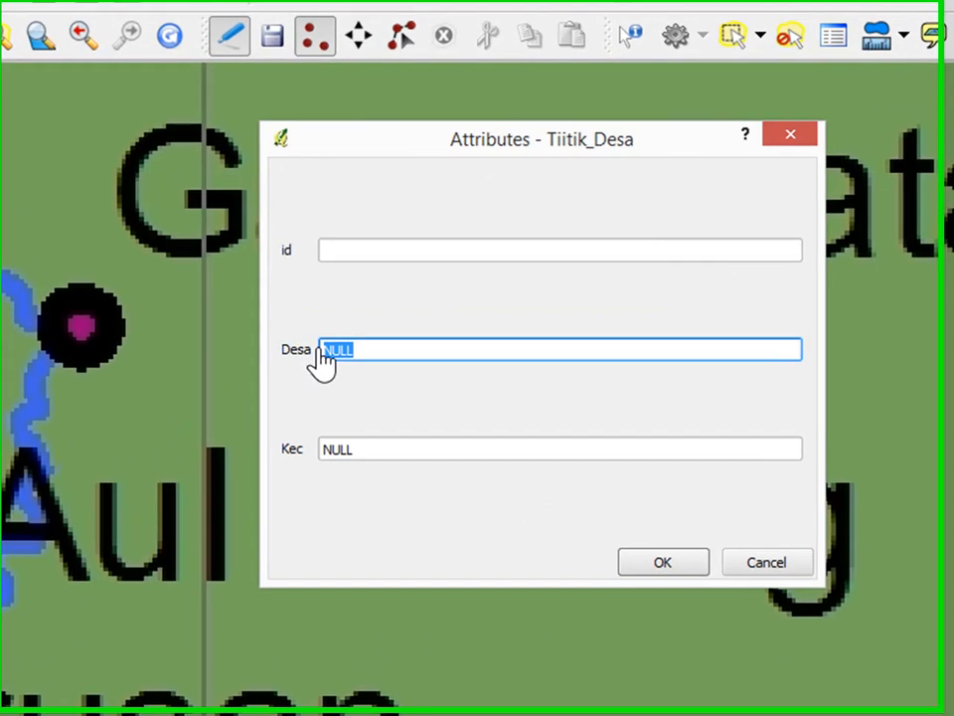
type("Gajah Betalut")
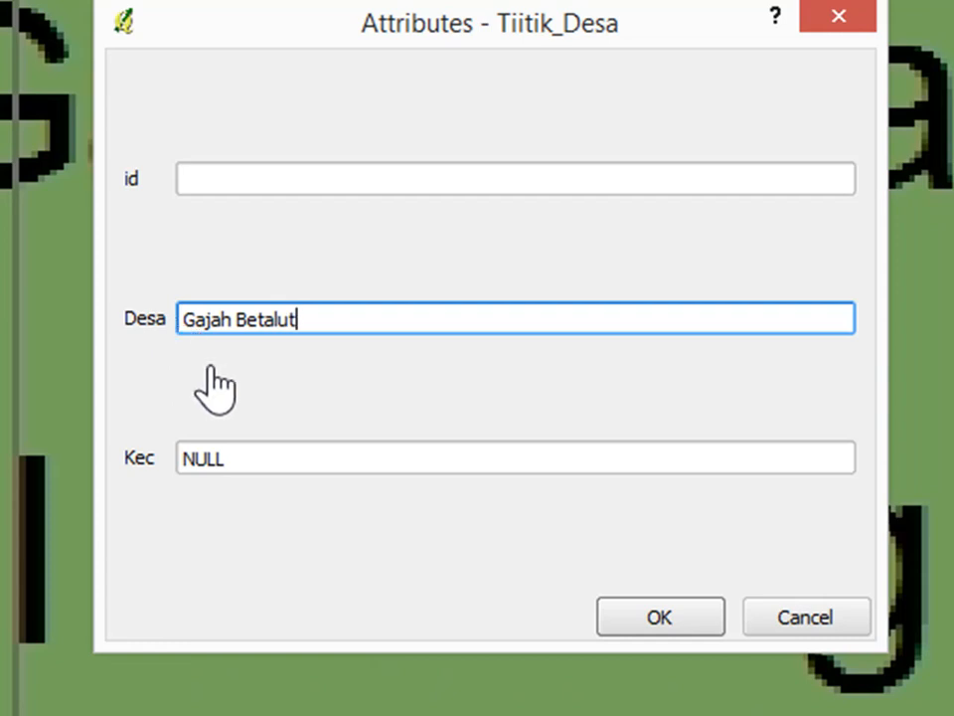
Set the Gajah Betalut point's Kec attribute to Kec. Kampar Kiri Hulu
double_click(234, 458)
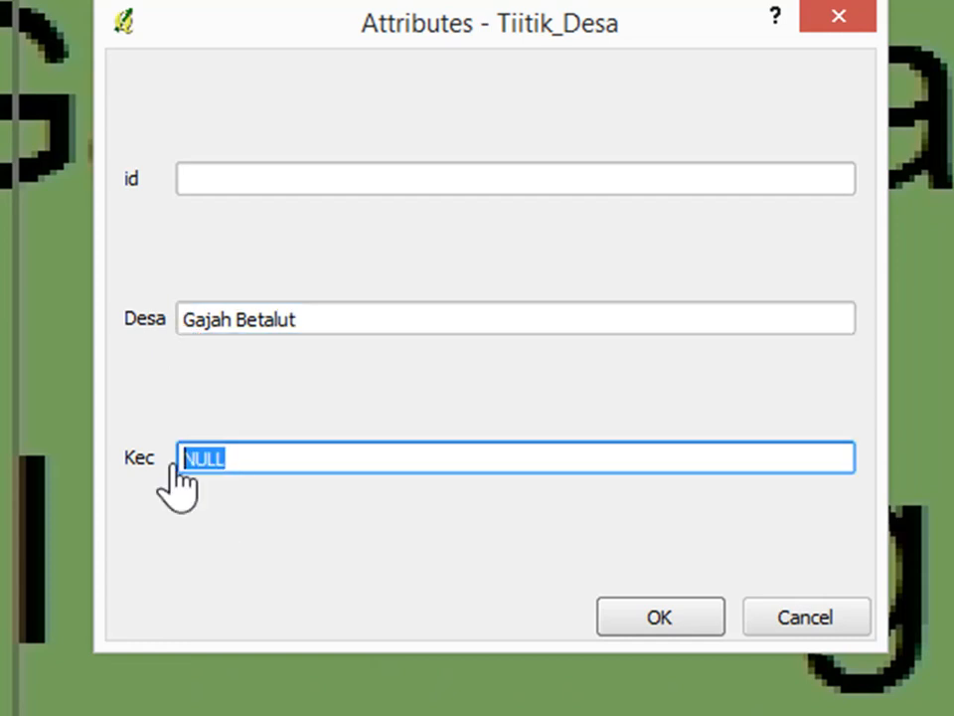
type("Kec")
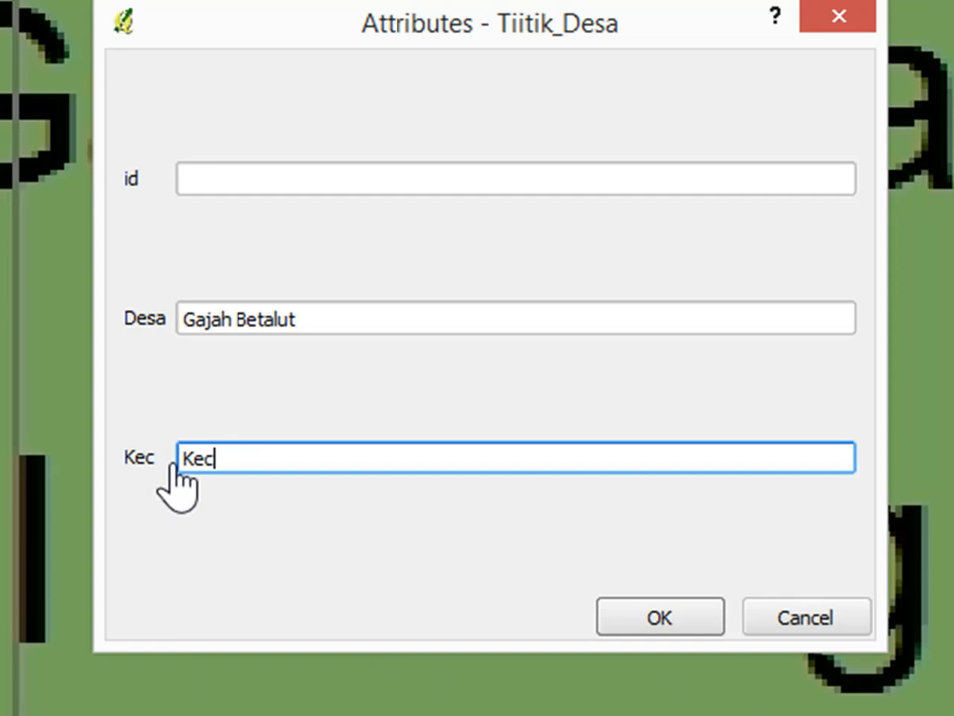
type(". Kampar Kiri Hulu")
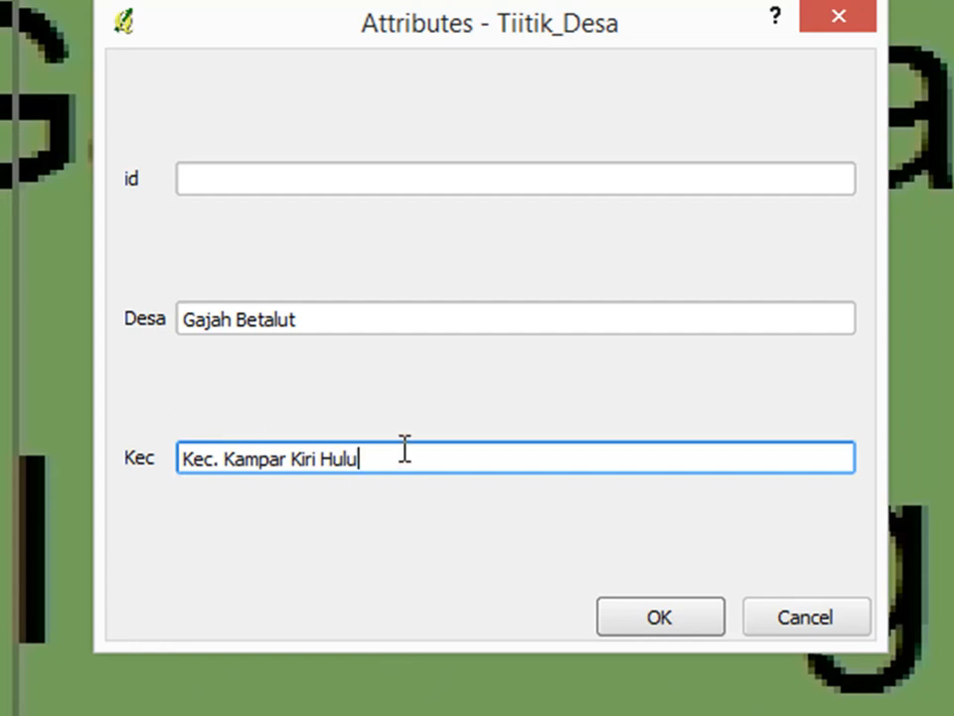
left_click_drag(405, 450, 173, 493)
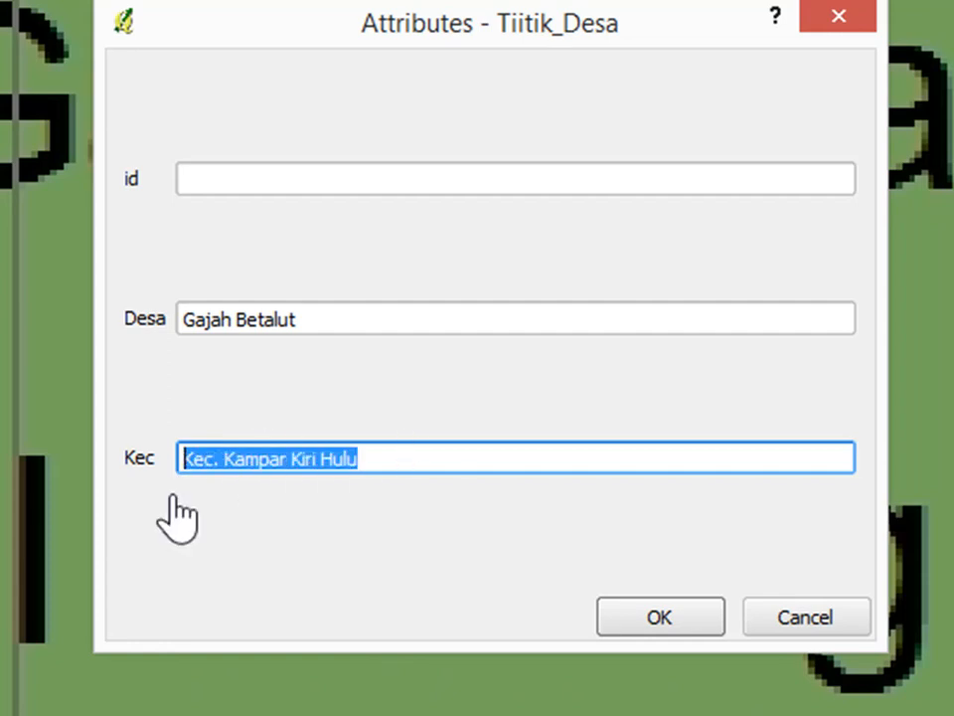
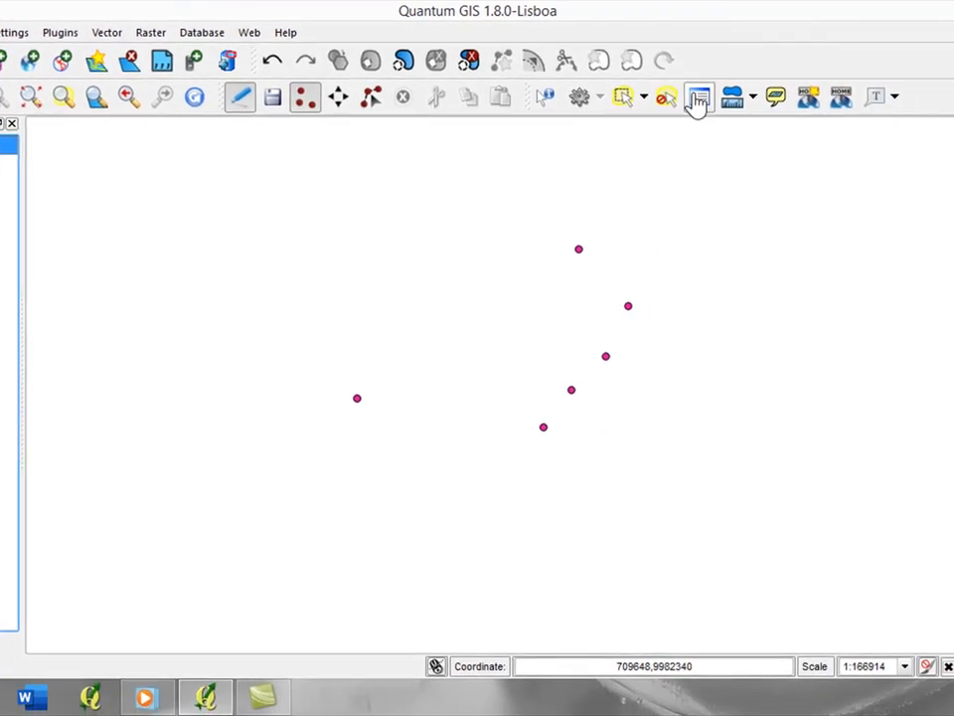
Open the attribute table of the Tiitik_Desa layer and widen its Kec column to review the village entries
left_click(699, 99)
left_click_drag(109, 123, 685, 151)
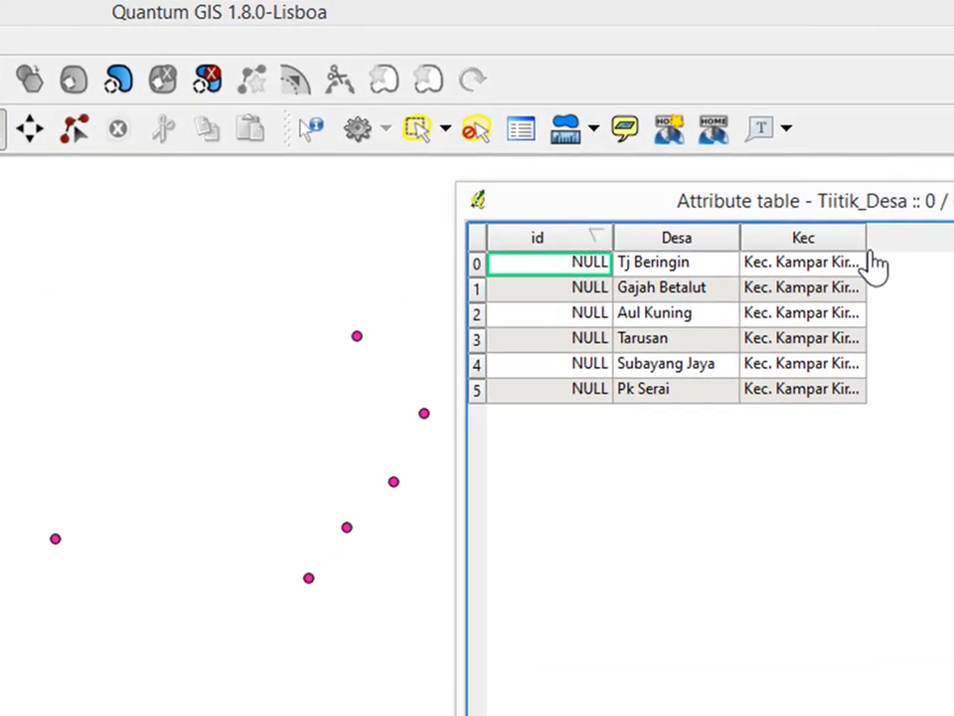
left_click_drag(865, 237, 950, 239)
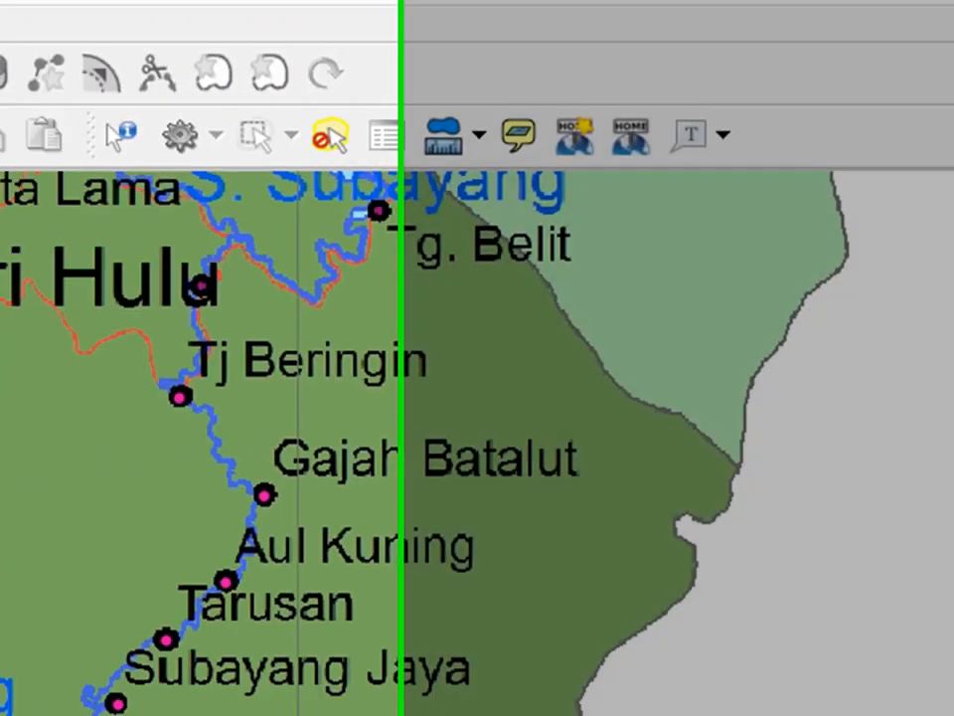
Select the Tiitik_Desa layer and save its edits
scroll(805, 458, "down", 1)
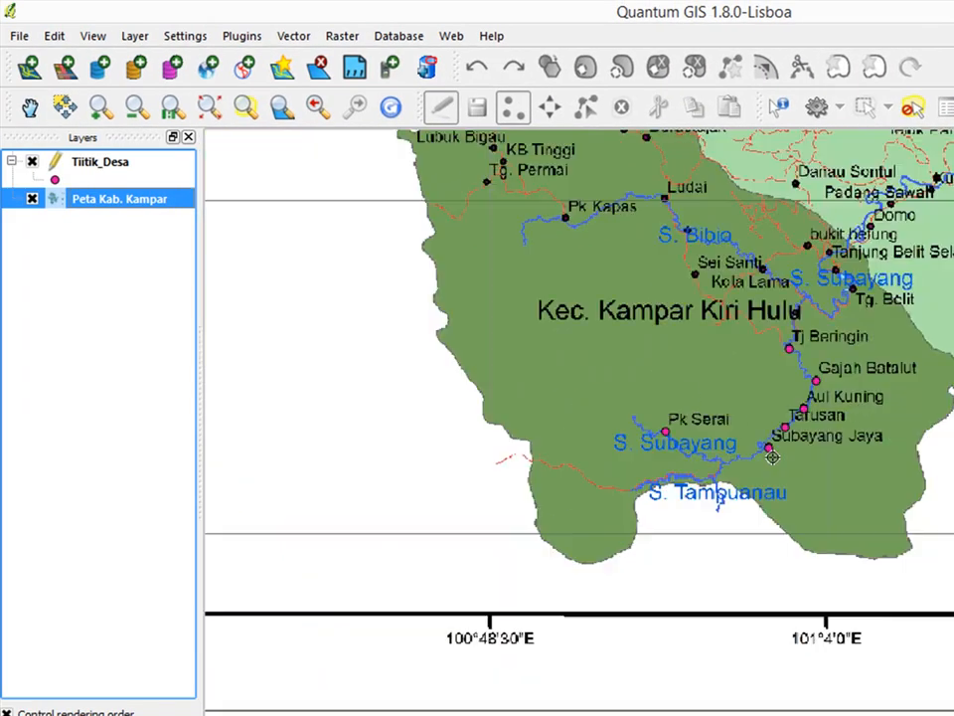
scroll(617, 530, "down", 1)
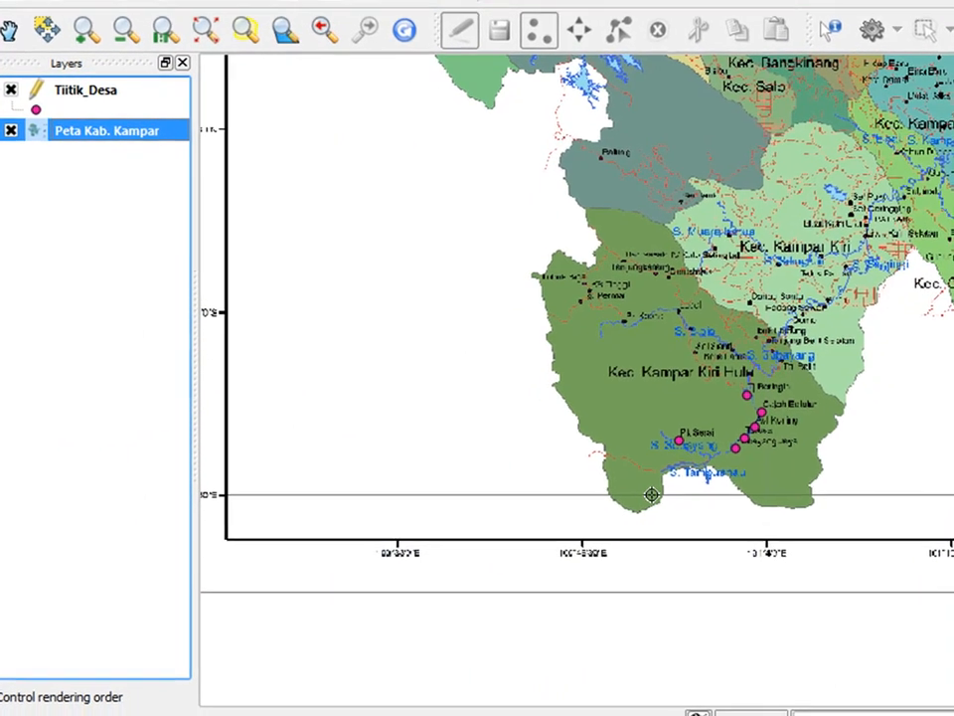
scroll(641, 579, "down", 1)
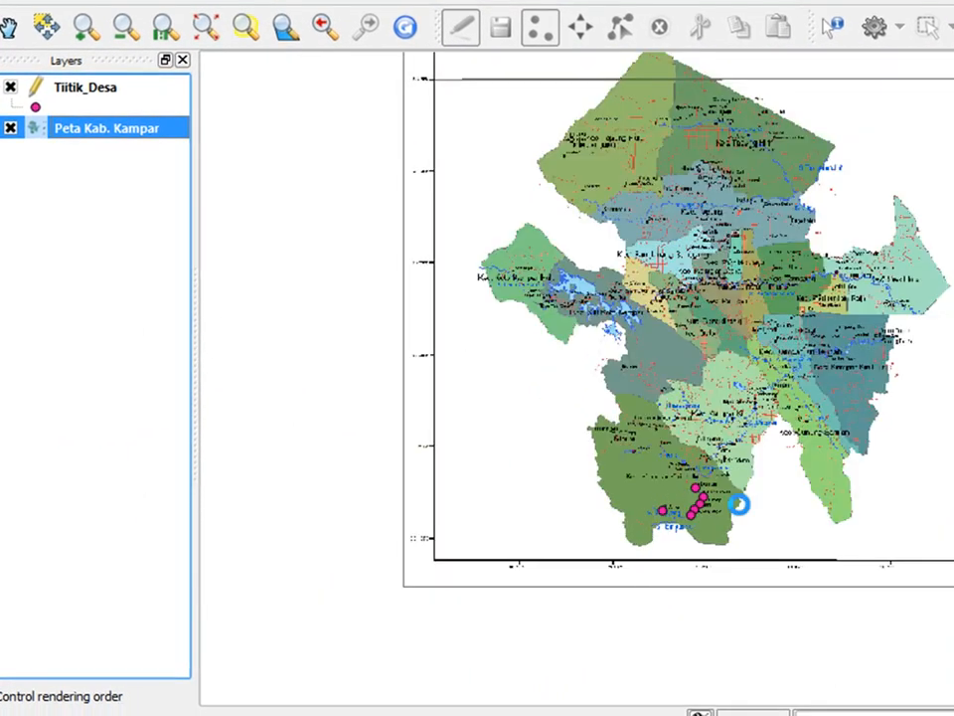
scroll(741, 506, "up", 1)
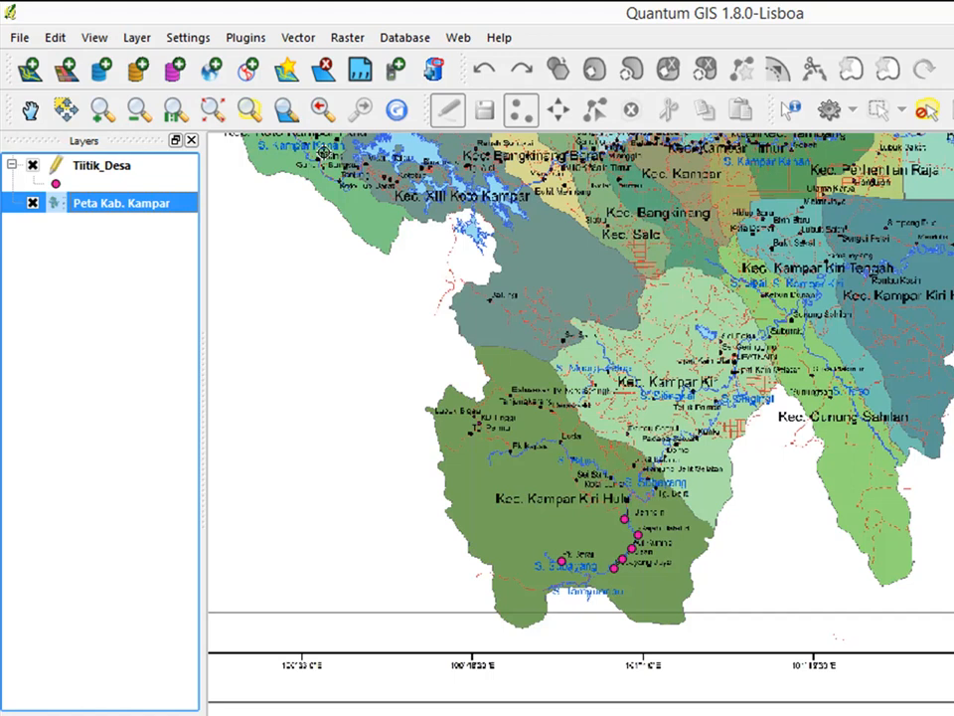
left_click(78, 169)
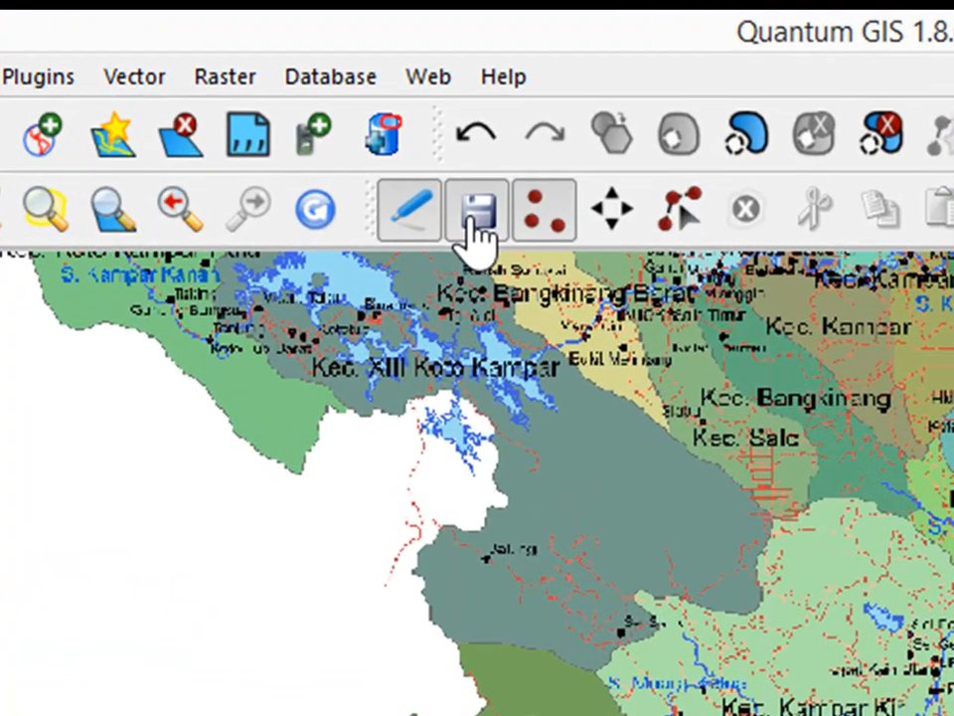
left_click(484, 113)
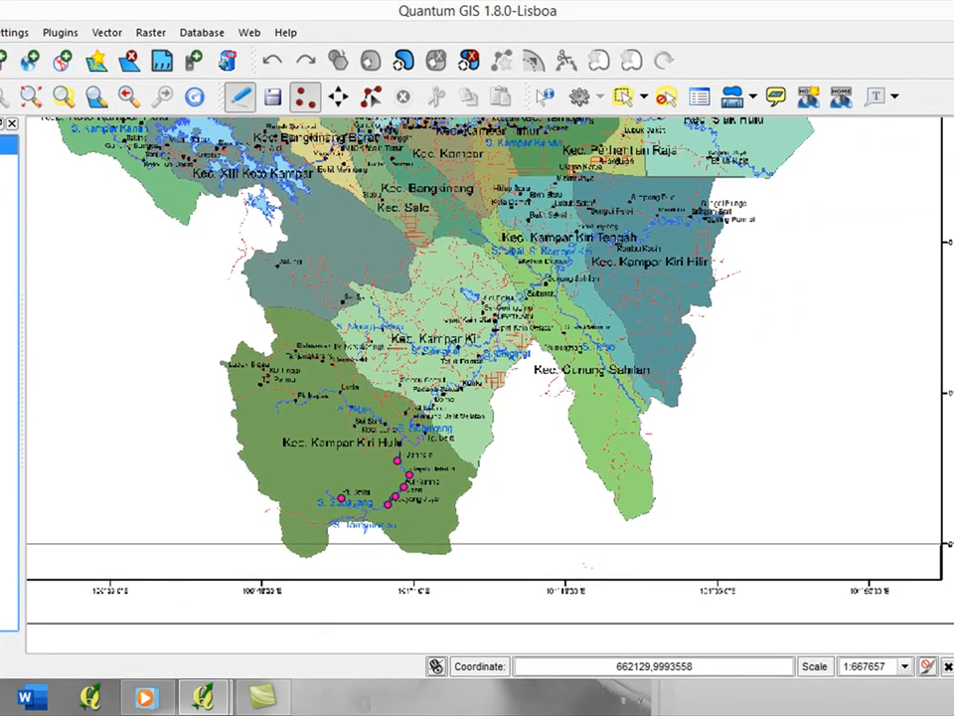
Start a new shapefile layer of type Line with WGS 84 (EPSG:4326) as its coordinate reference system
left_click(97, 28)
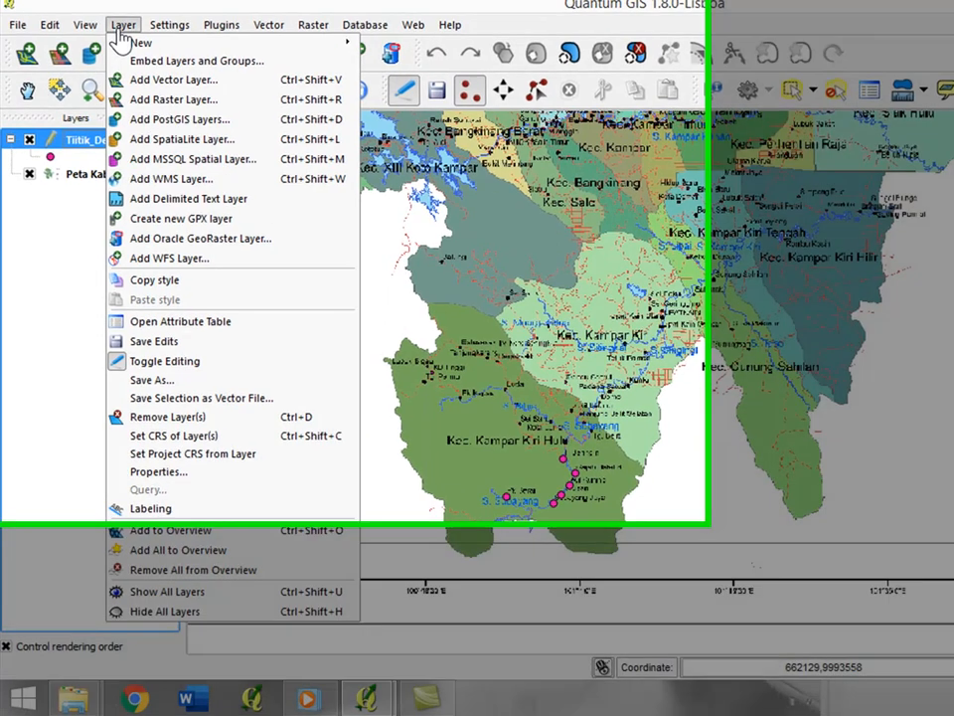
mouse_move(171, 65)
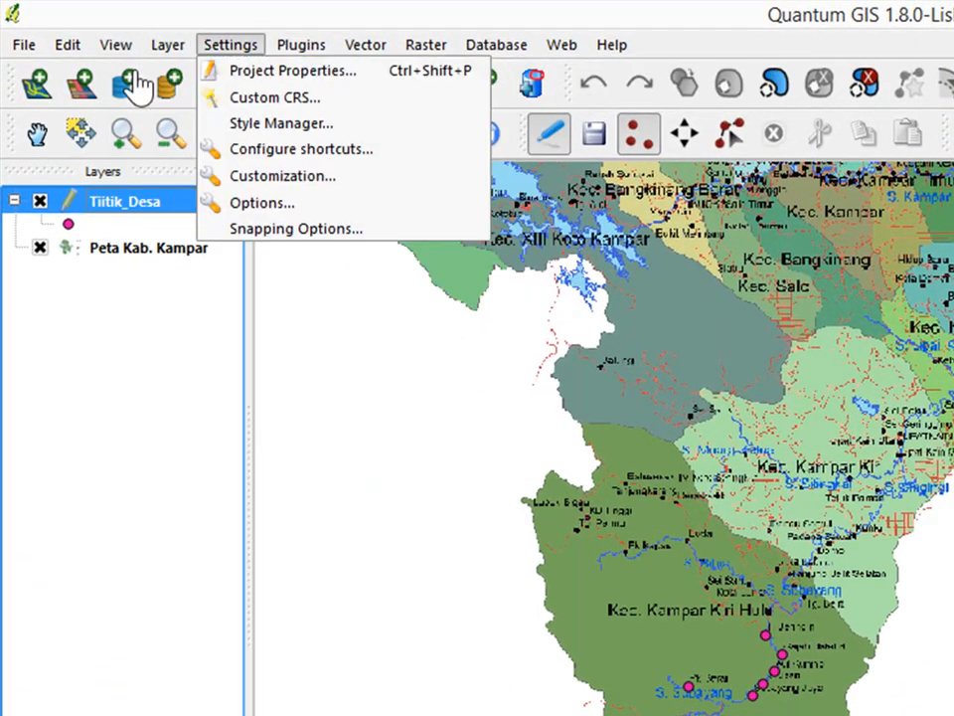
mouse_move(231, 67)
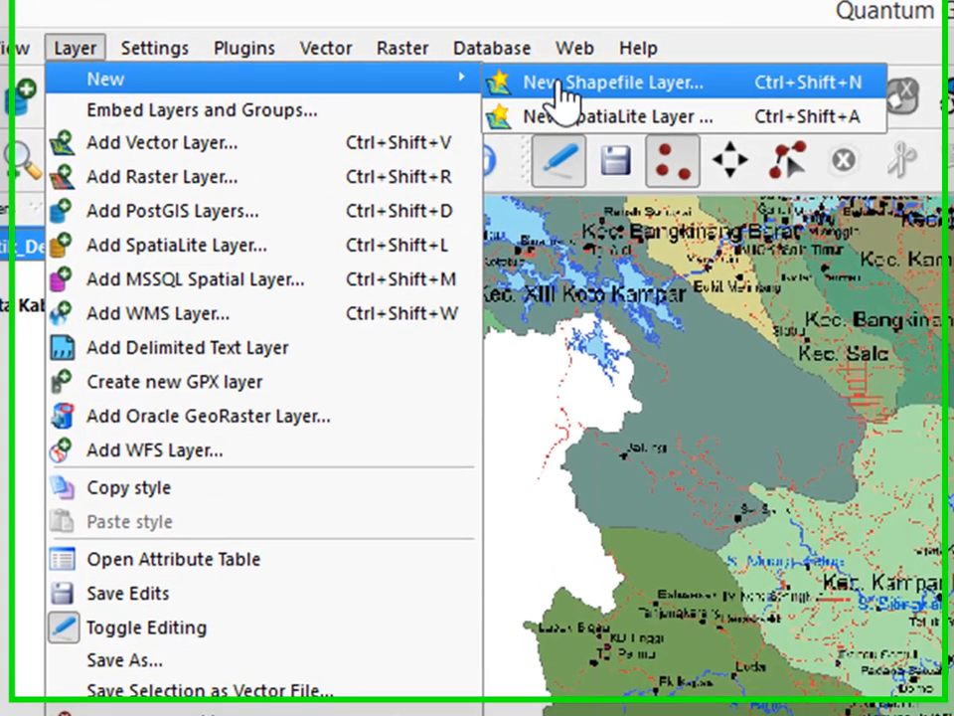
left_click(554, 71)
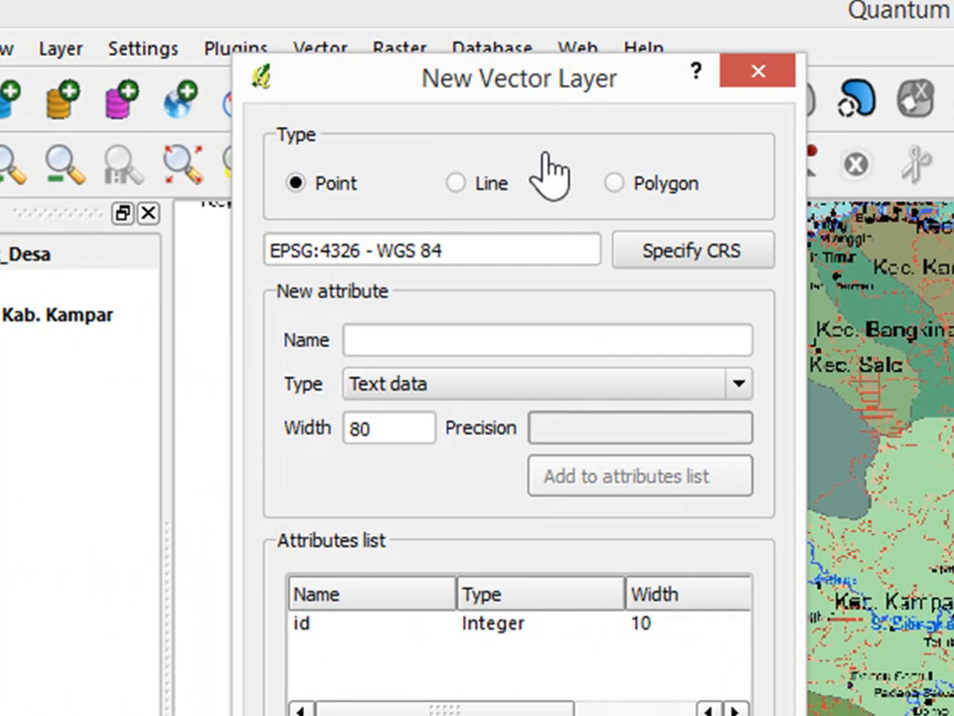
left_click(456, 185)
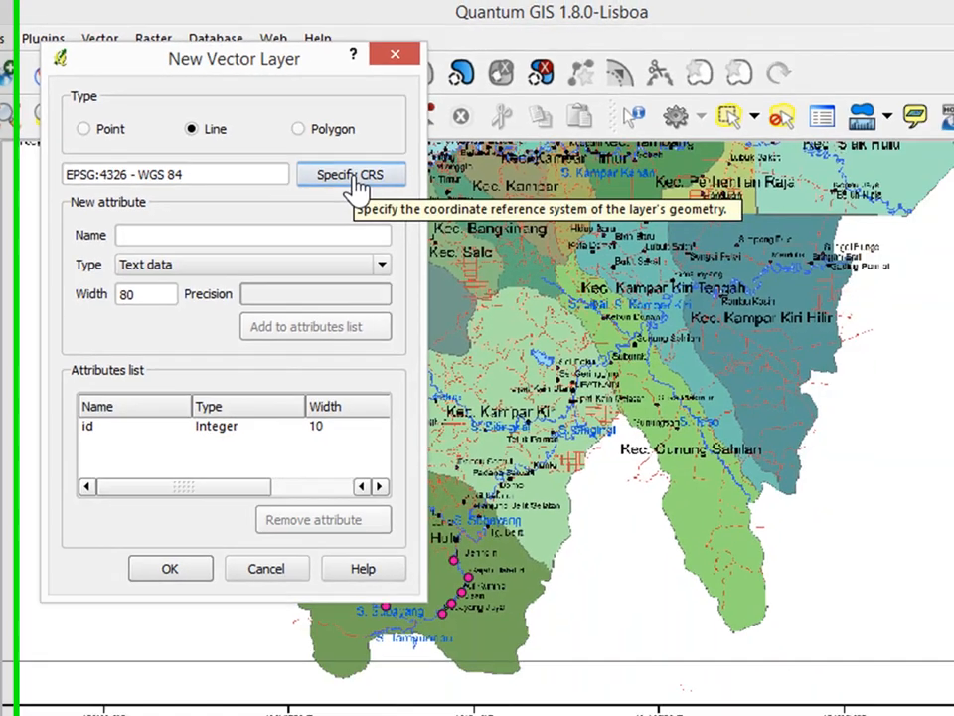
left_click(693, 252)
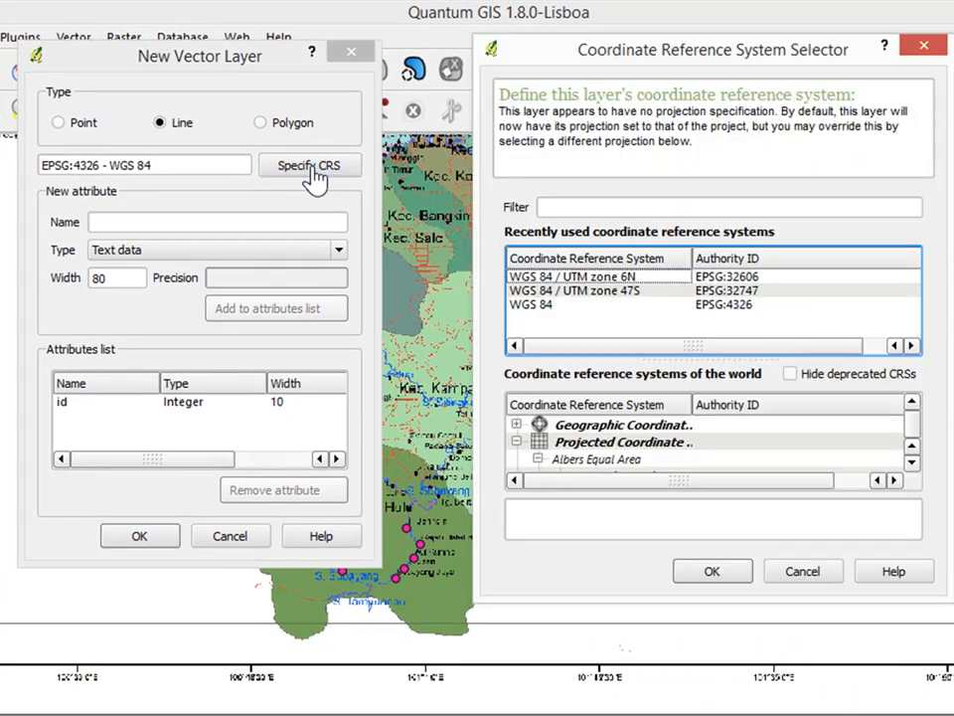
left_click(550, 316)
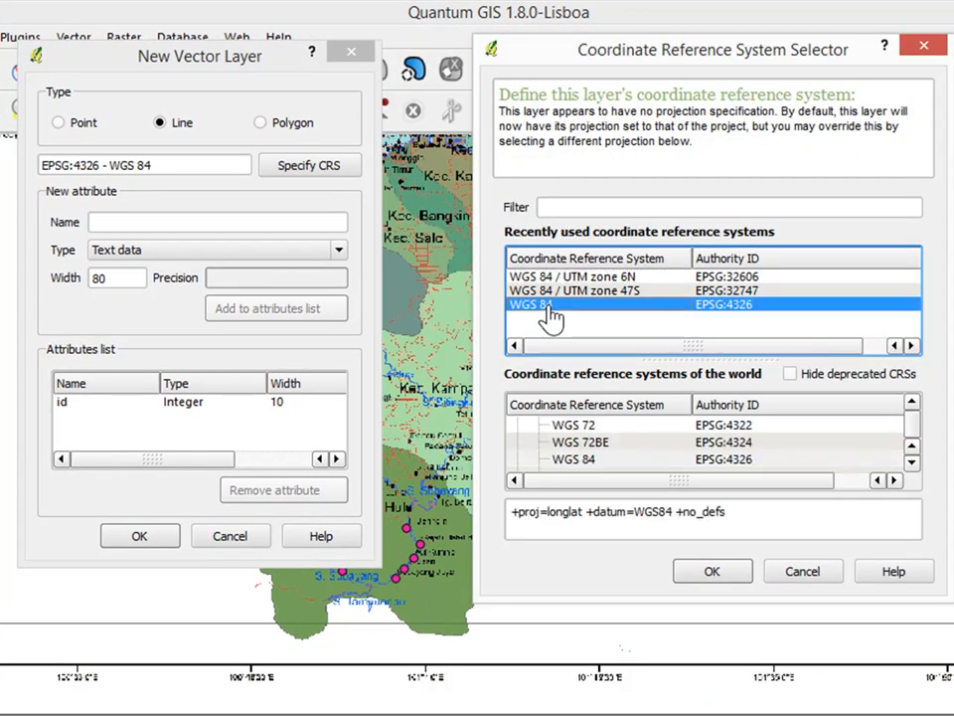
left_click(729, 575)
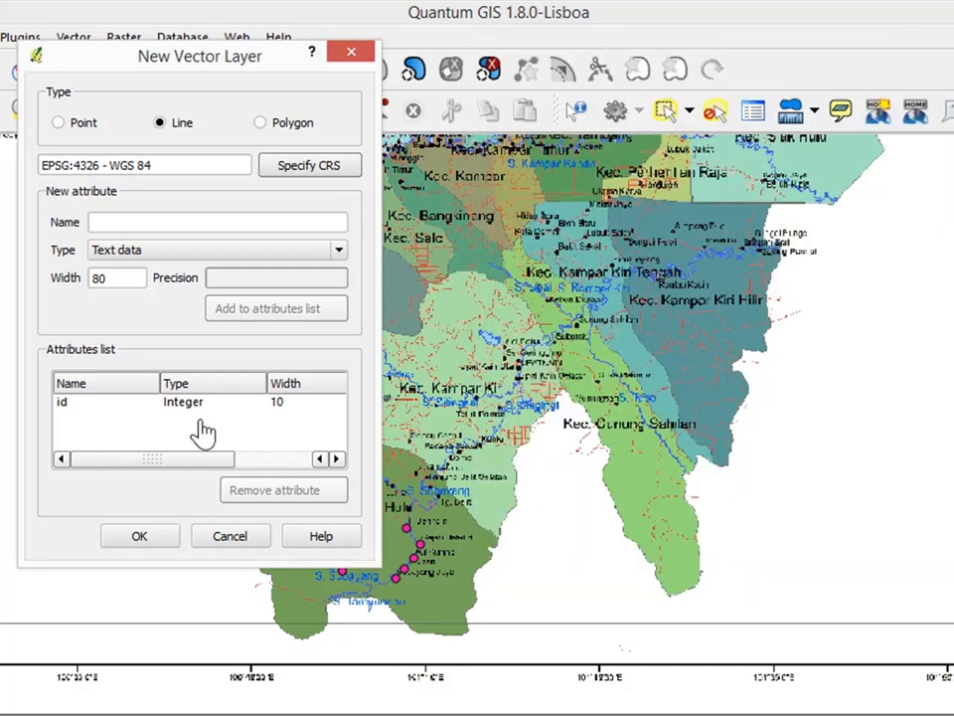
Add a text attribute named nama_sungai to the new line layer's attributes list
left_click(103, 220)
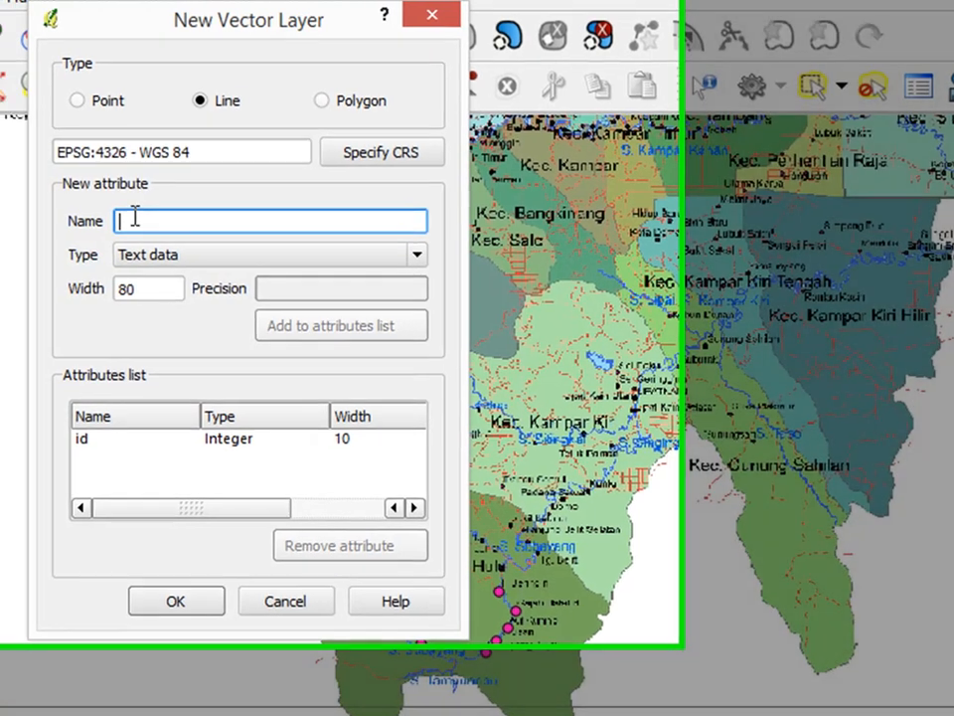
type("na")
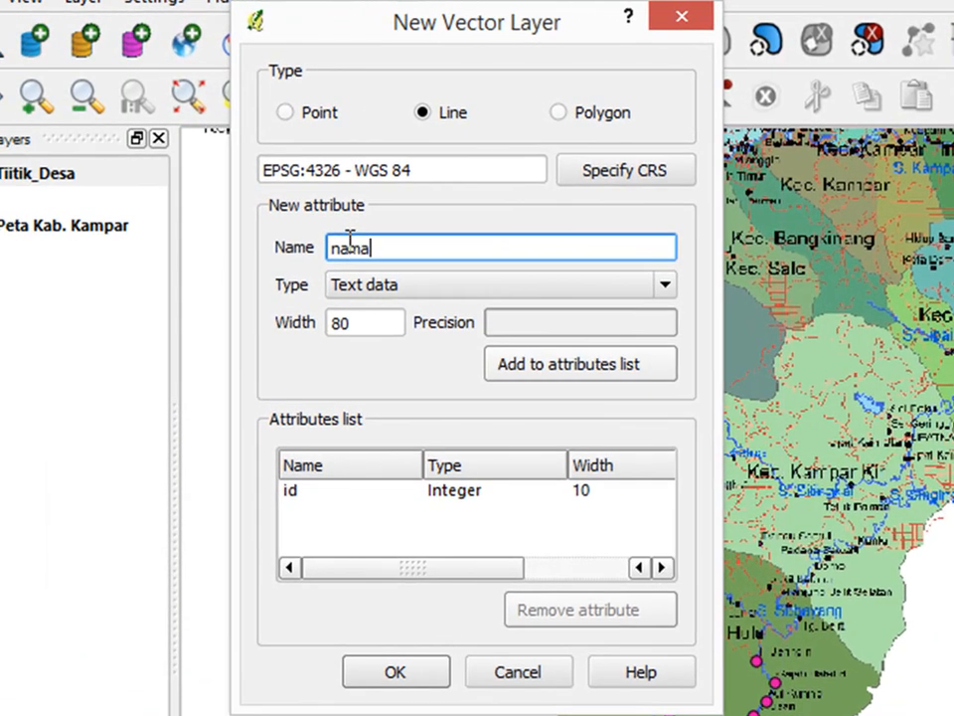
type("ma_sungai")
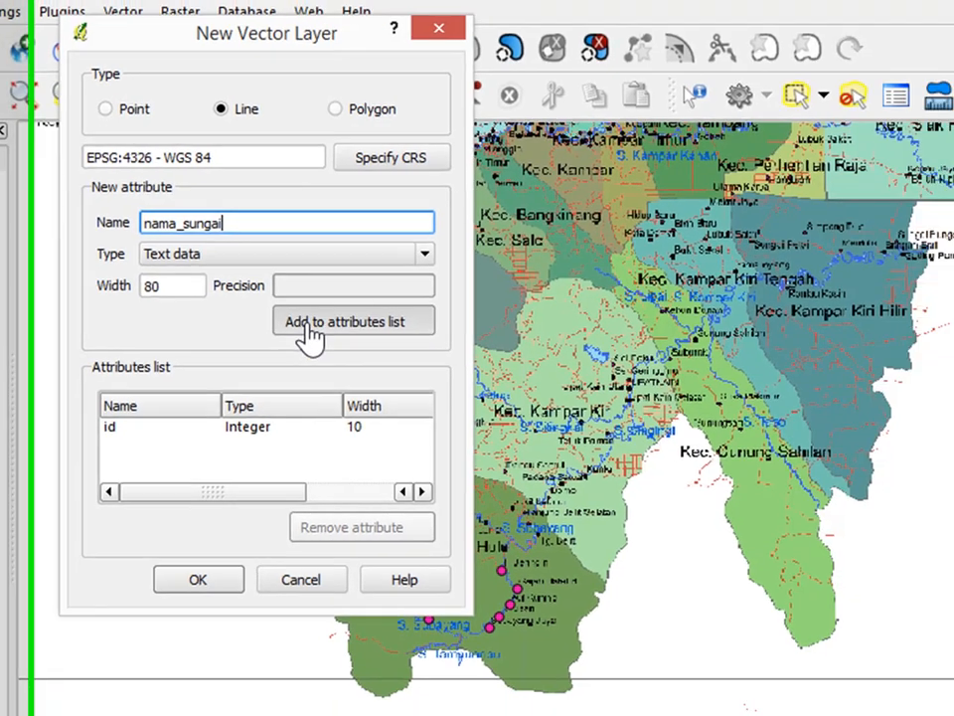
left_click(530, 377)
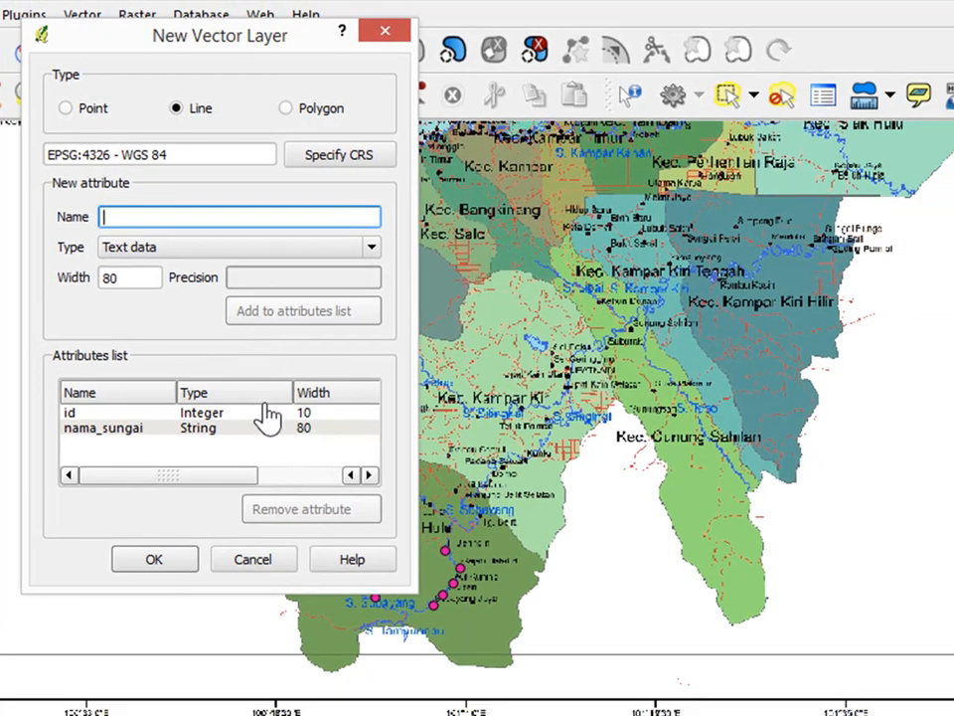
Accept the new layer's settings and save it as sungai in the Shapefile Kampar folder
left_click(162, 561)
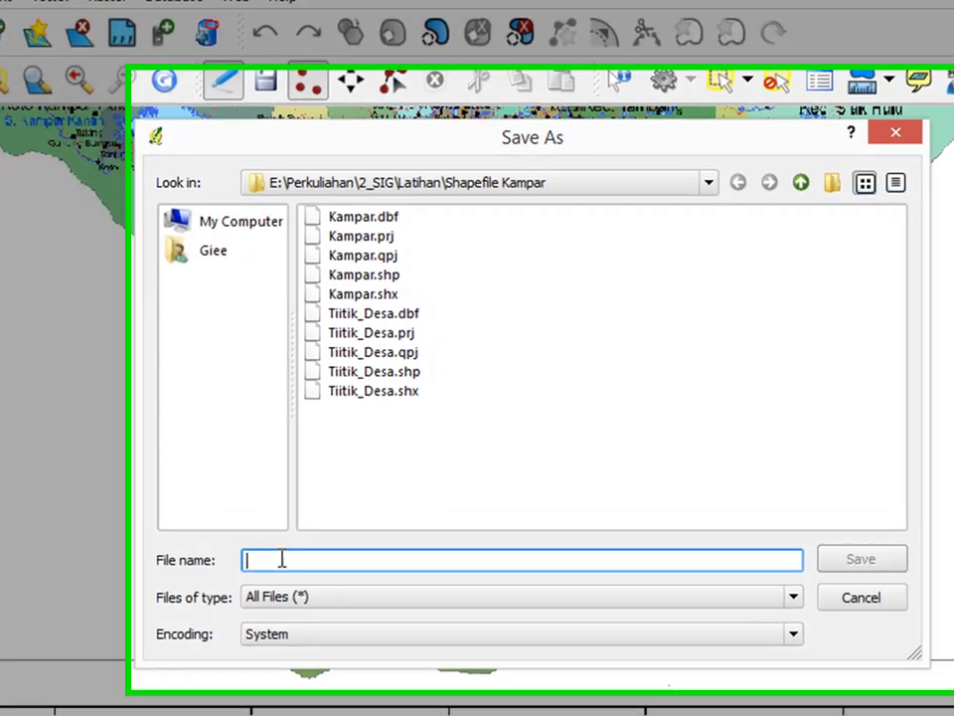
type("sungai")
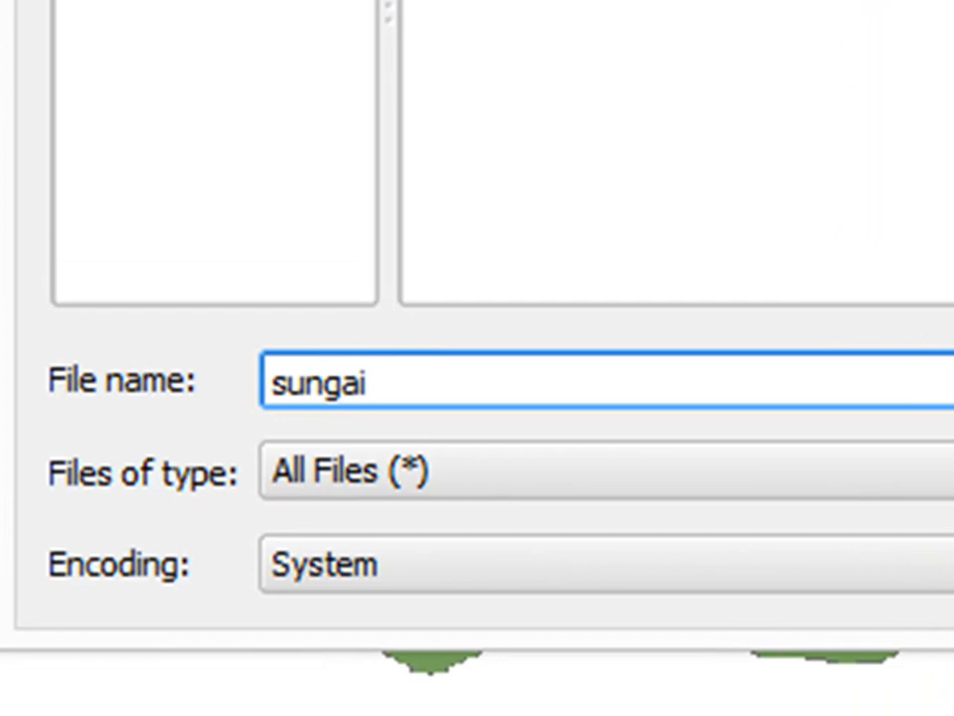
key("Return")
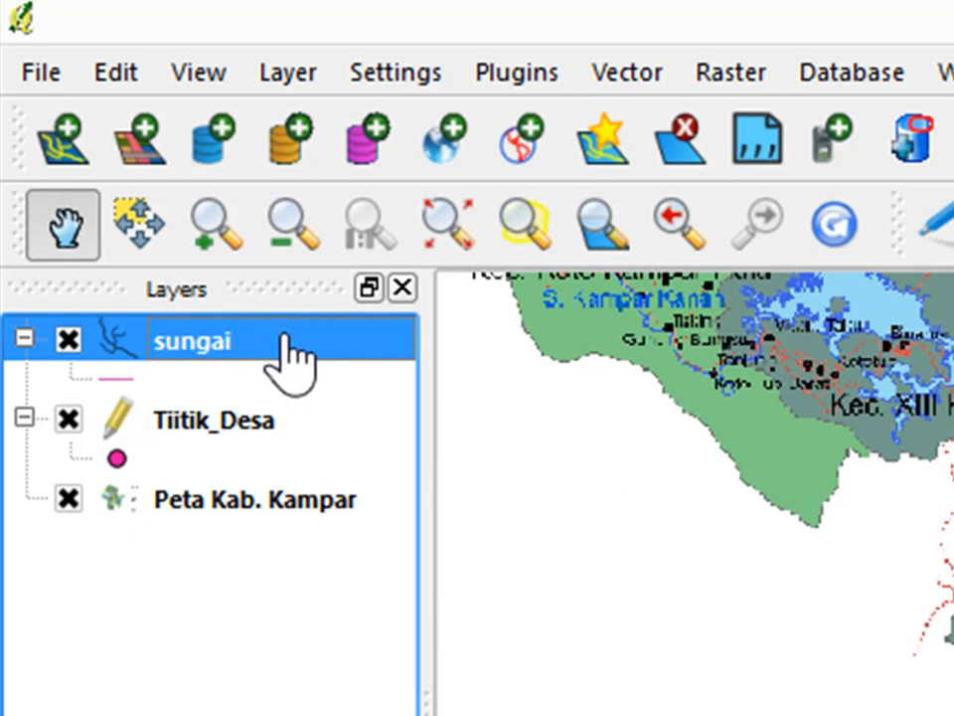
Turn on editing for the sungai layer, with the S. Subayang and S. Tampuanau rivers in close view
left_click(239, 434)
left_click(242, 350)
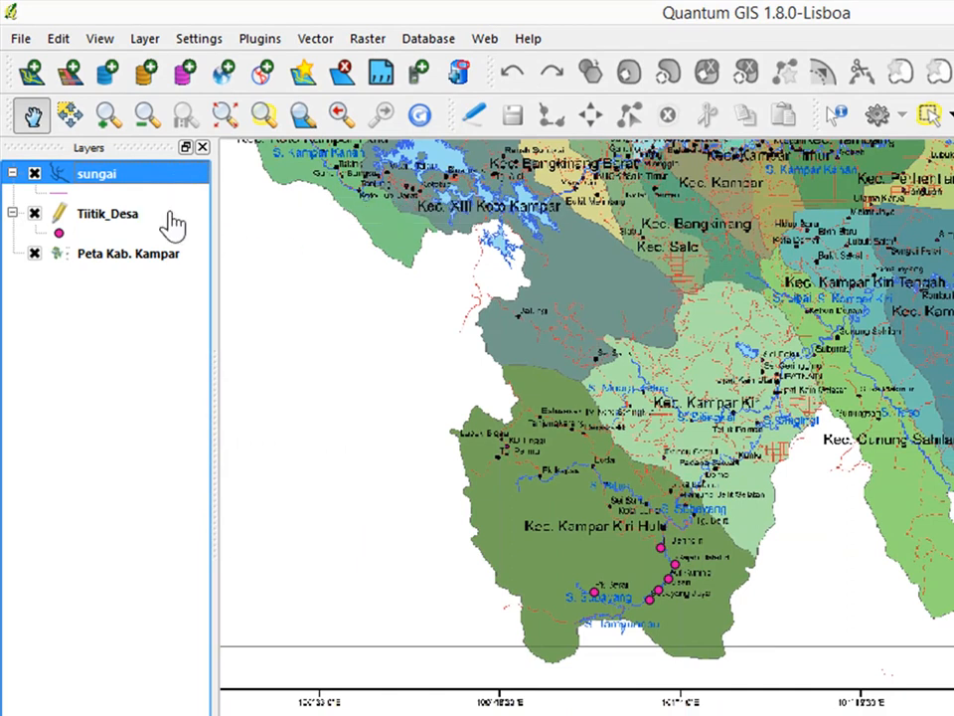
left_click(105, 118)
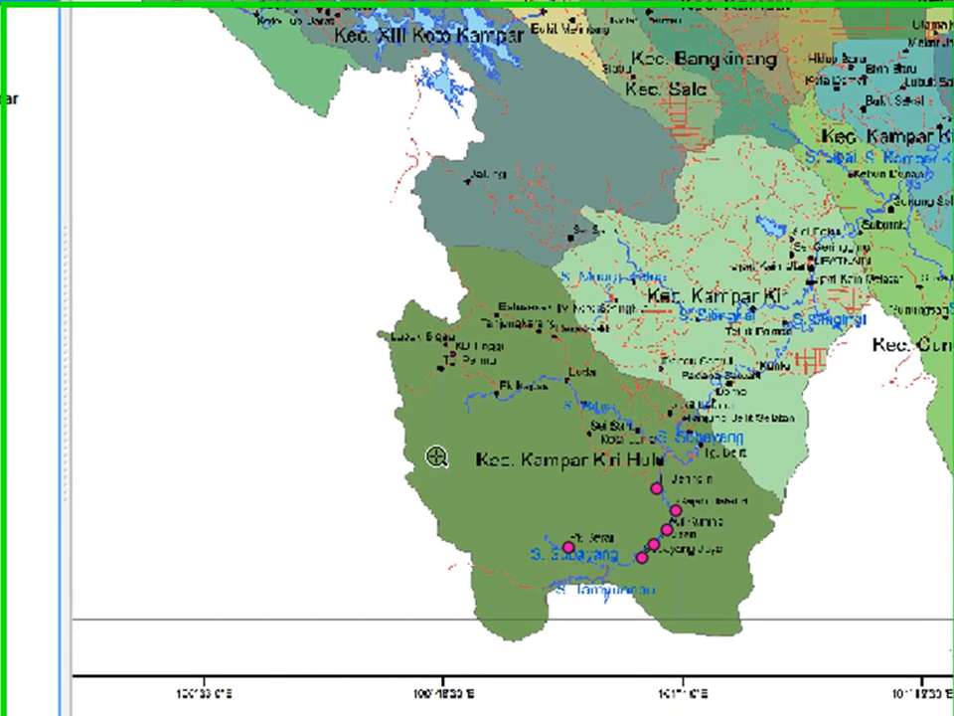
left_click_drag(430, 445, 907, 664)
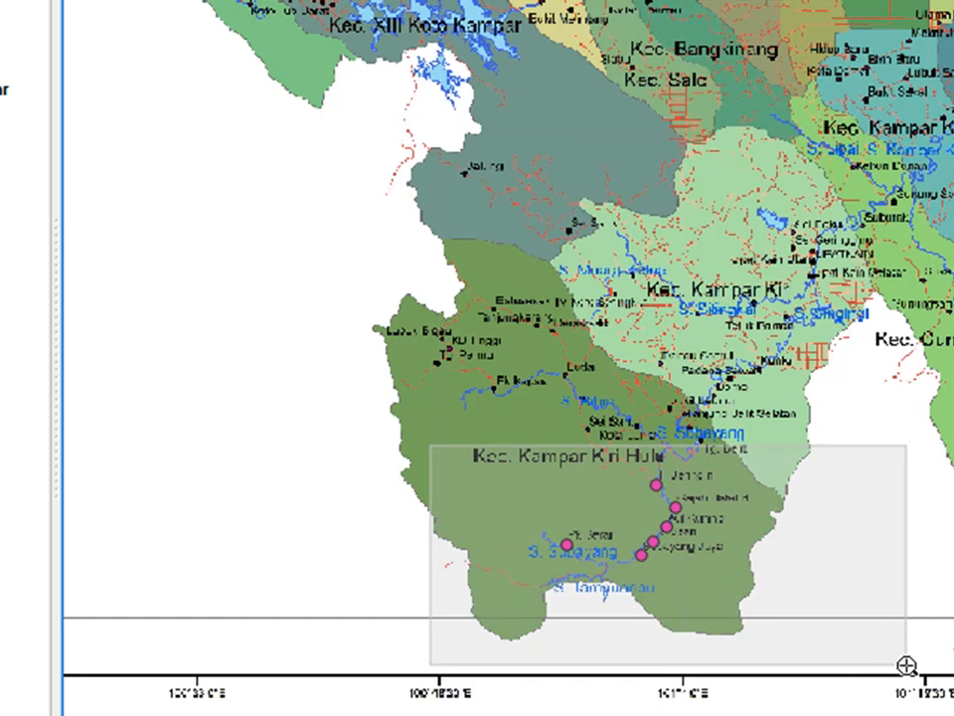
left_click_drag(907, 664, 907, 668)
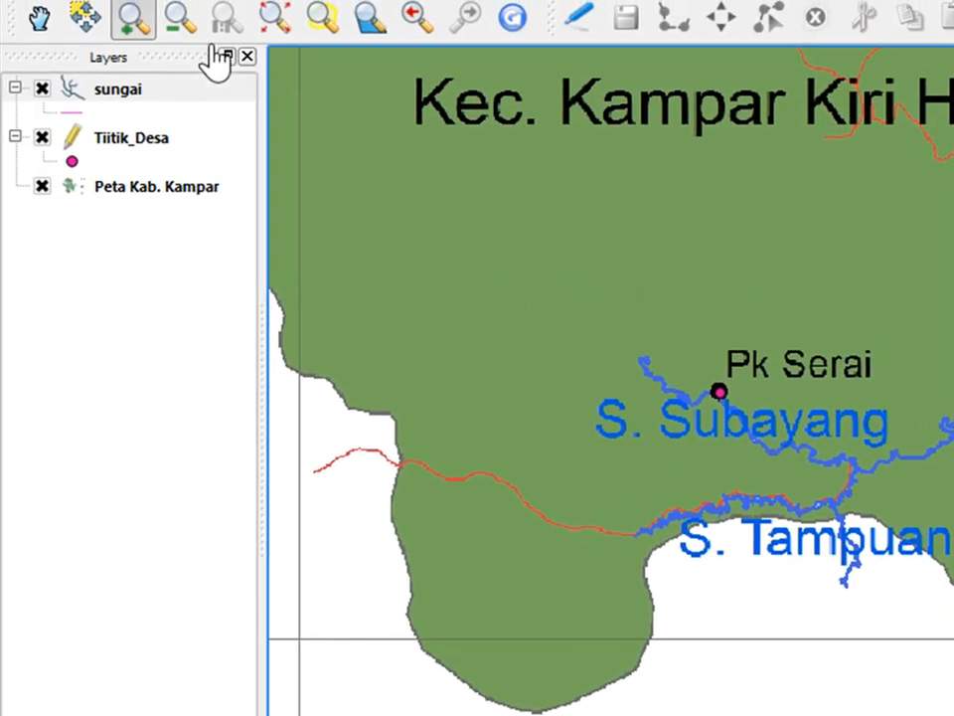
left_click(187, 97)
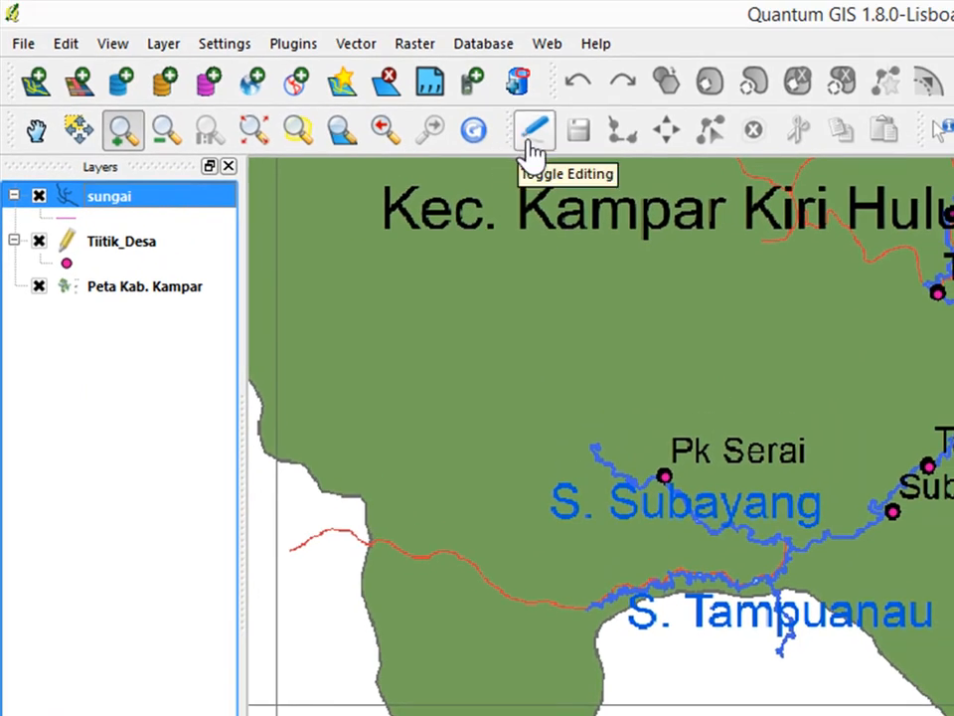
left_click(534, 149)
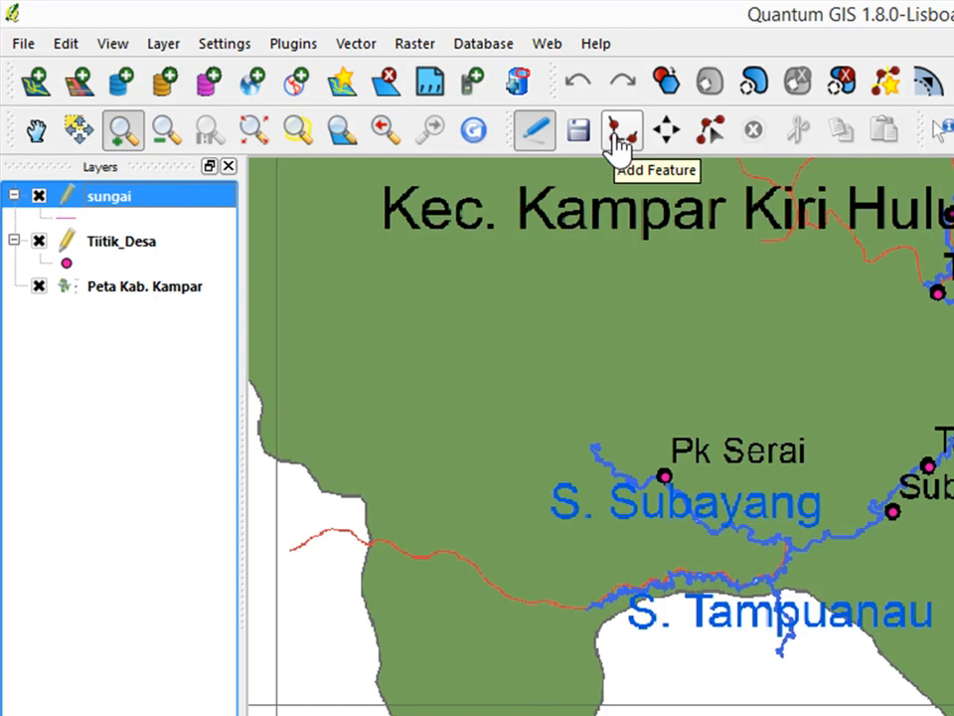
Hide the Tiitik_Desa layer so its village points no longer cover the map
left_click(39, 241)
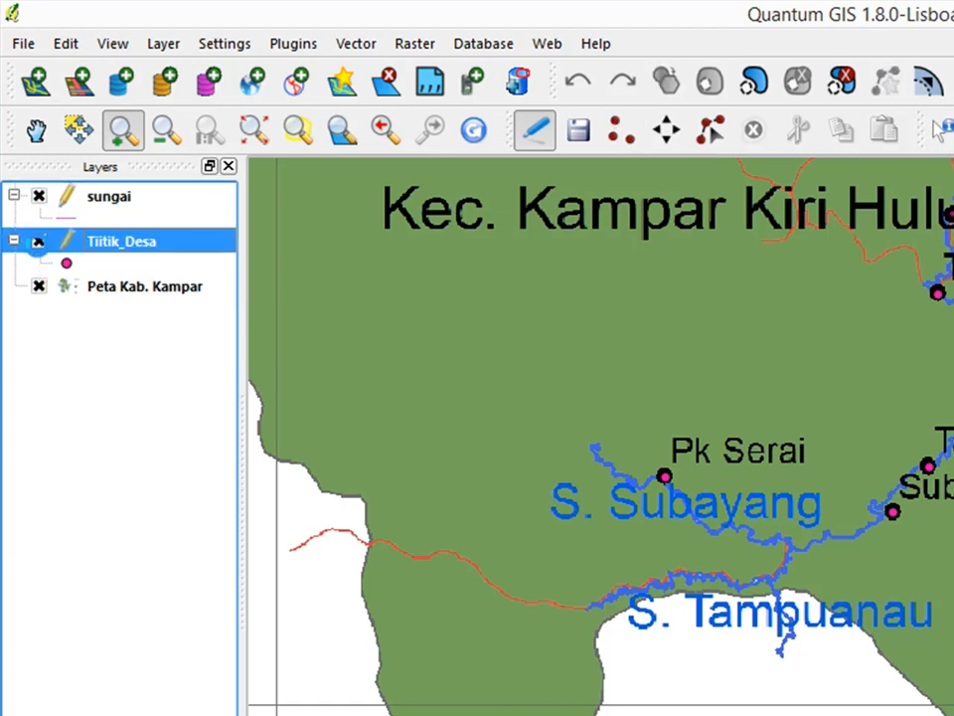
left_click(40, 245)
left_click(39, 245)
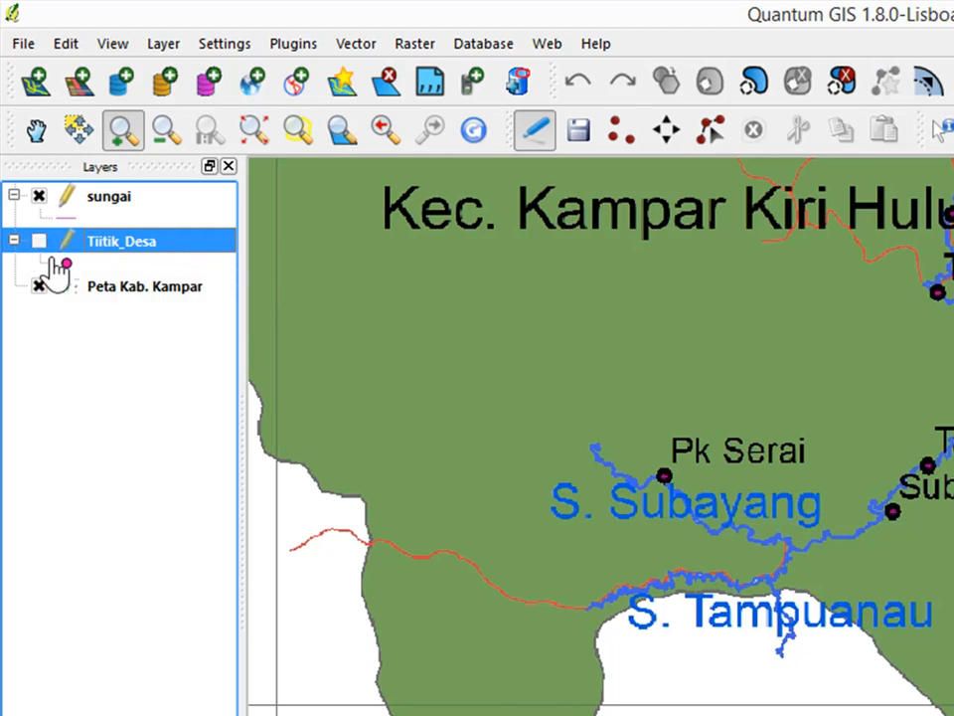
Start a line in the sungai layer at the southern tip of the S. Tampuanau tributary and trace it to the bend below the label
left_click(786, 673)
left_click(787, 673)
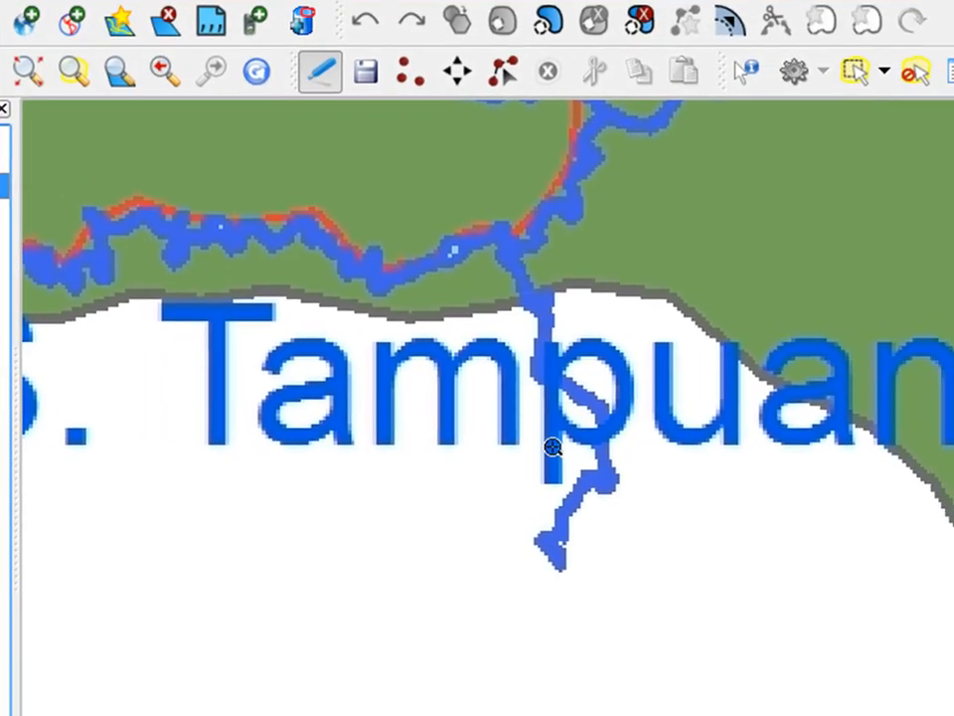
left_click(408, 74)
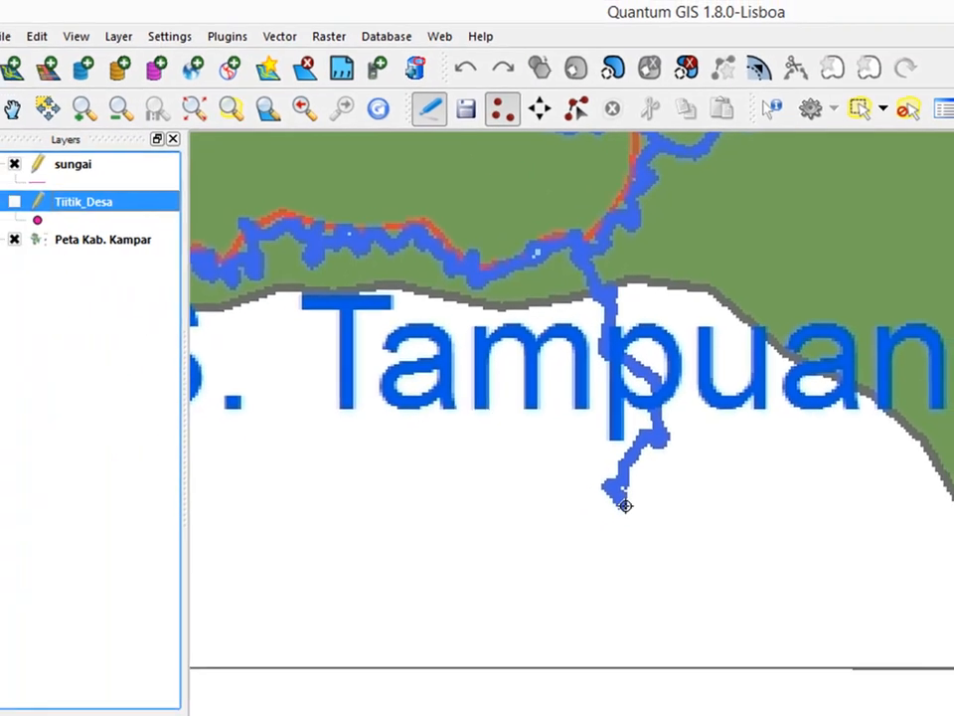
scroll(587, 543, "up", 3)
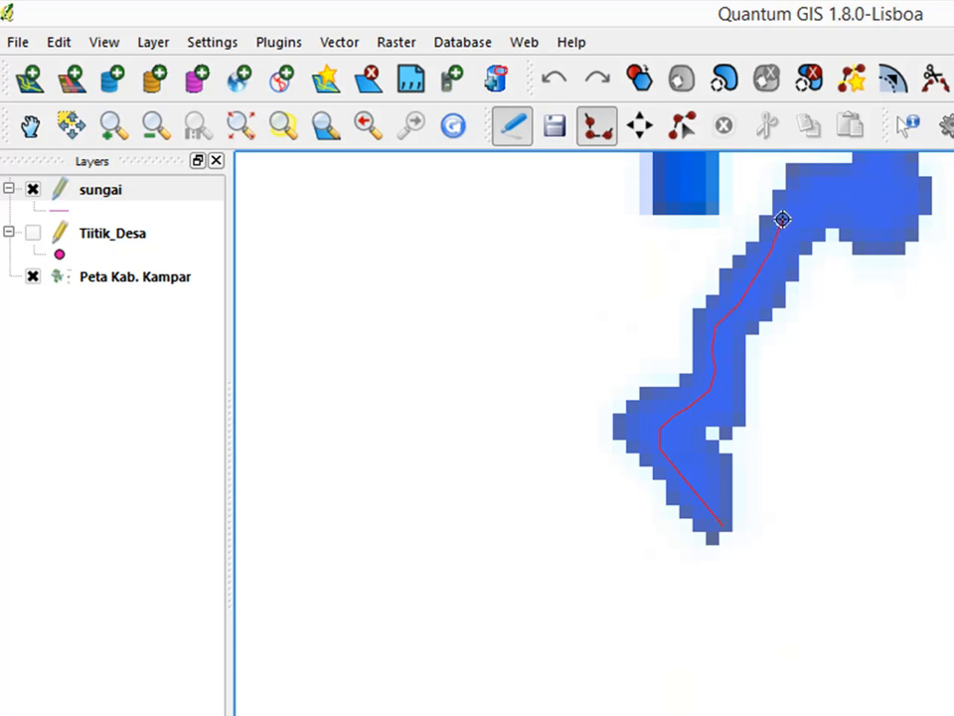
left_click(878, 173)
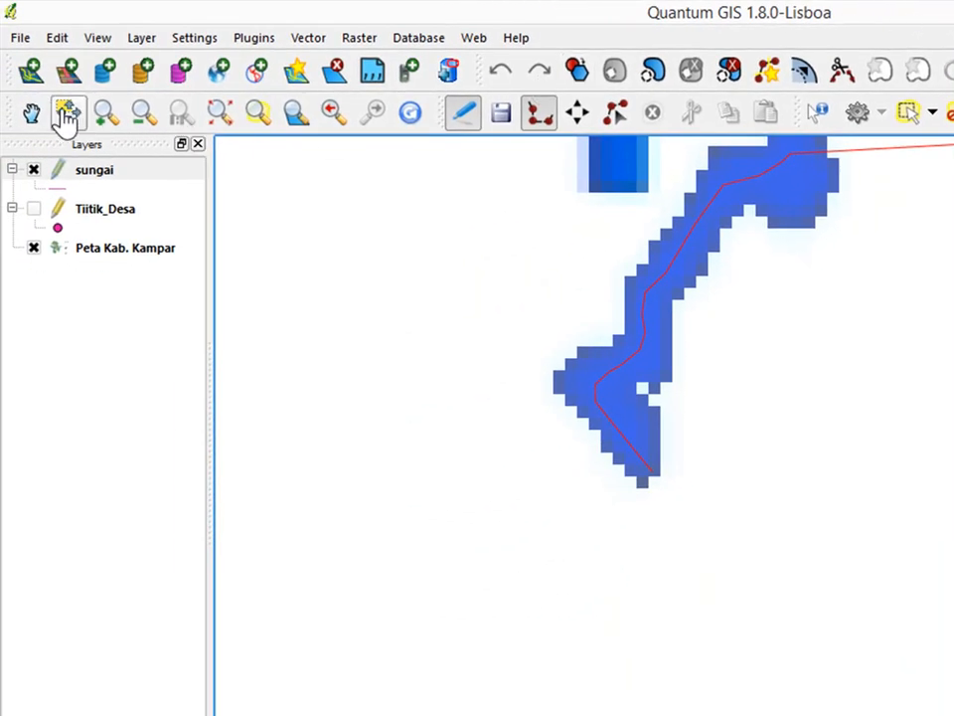
Continue the tributary line north from the bend, following the river through the letter p of the Tampuanau label
left_click(33, 118)
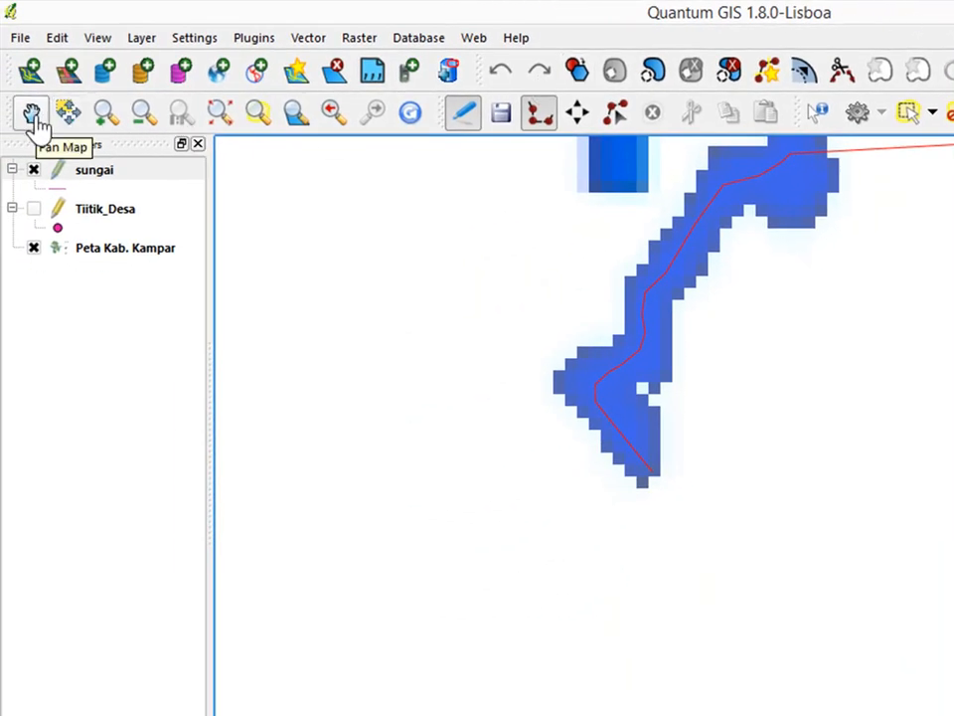
left_click_drag(722, 222, 707, 581)
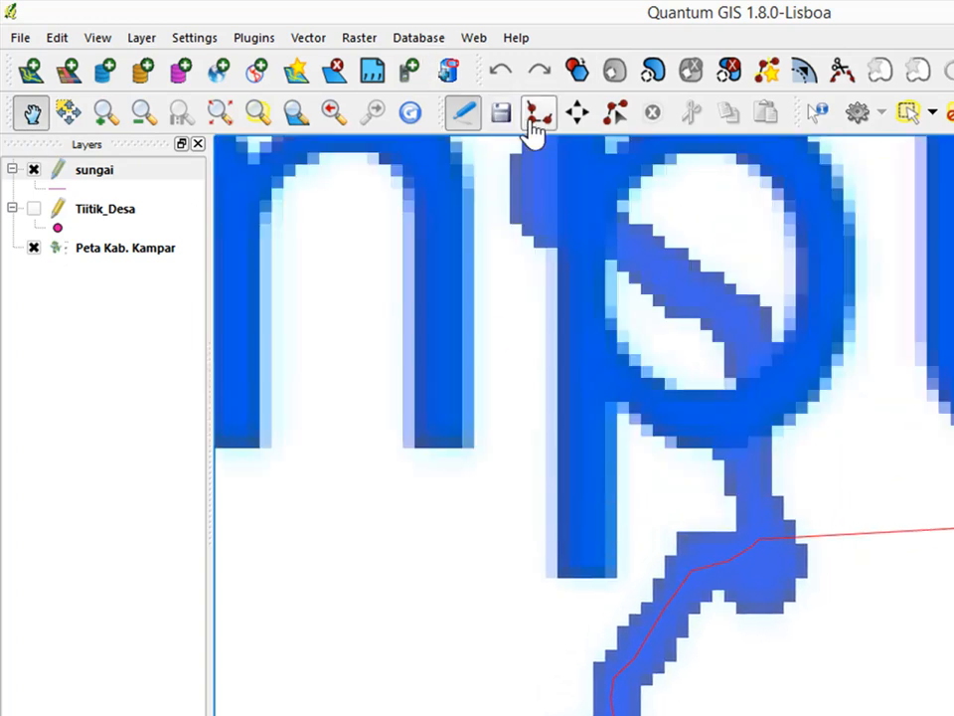
left_click(537, 114)
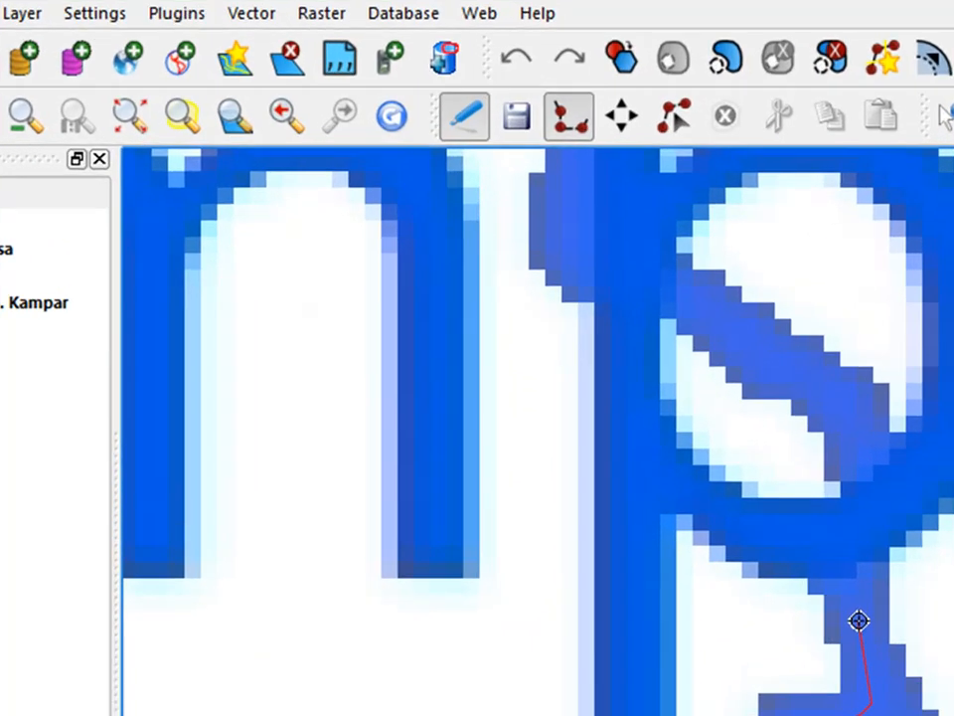
left_click(859, 621)
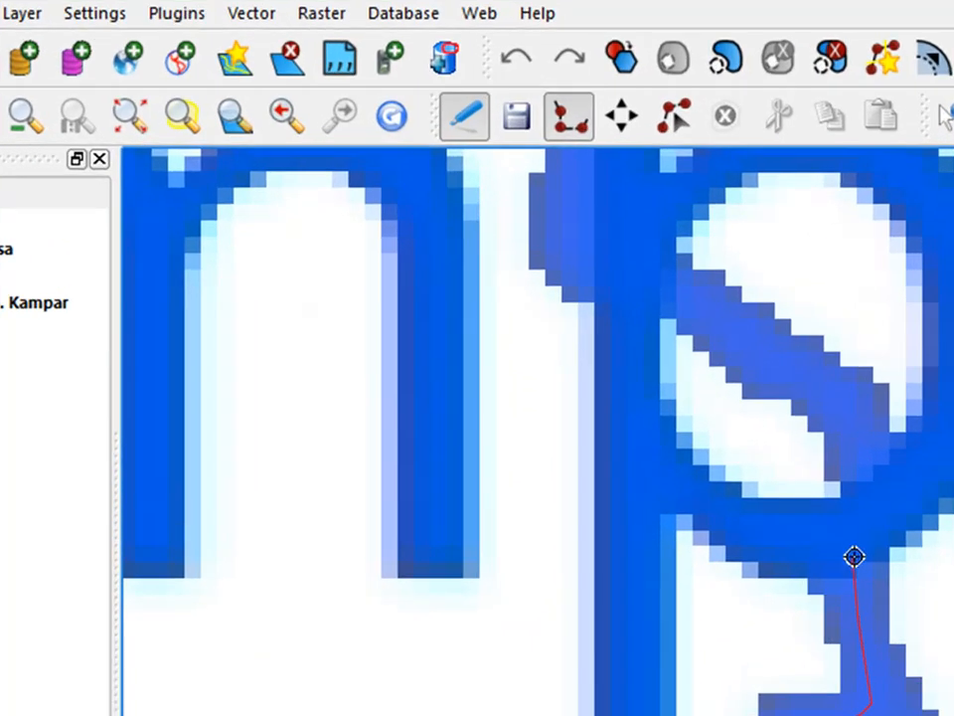
left_click(840, 417)
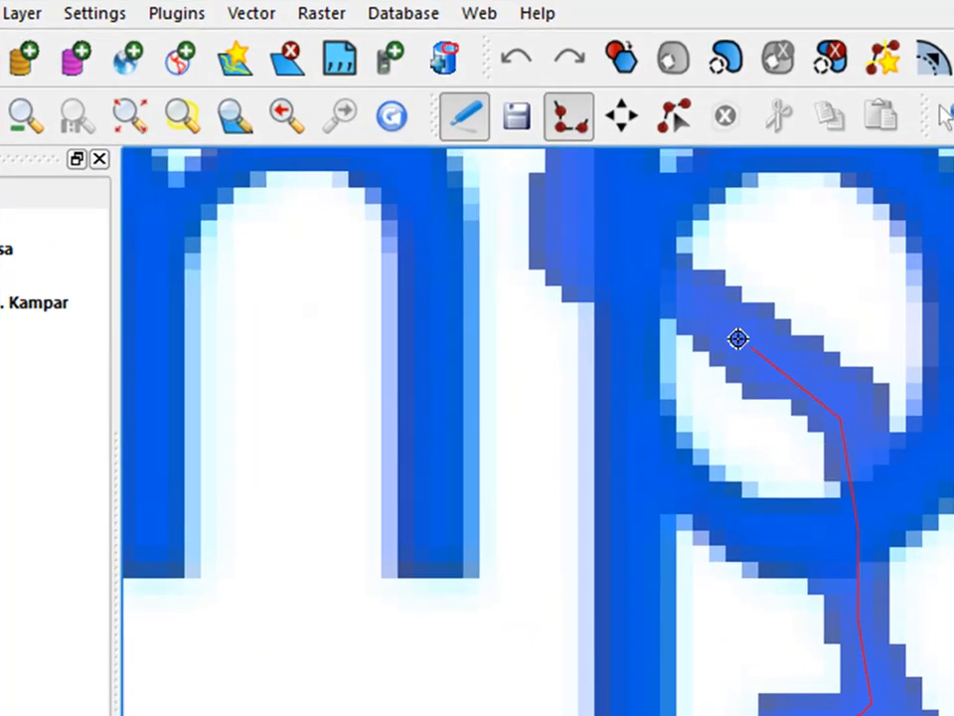
left_click(561, 223)
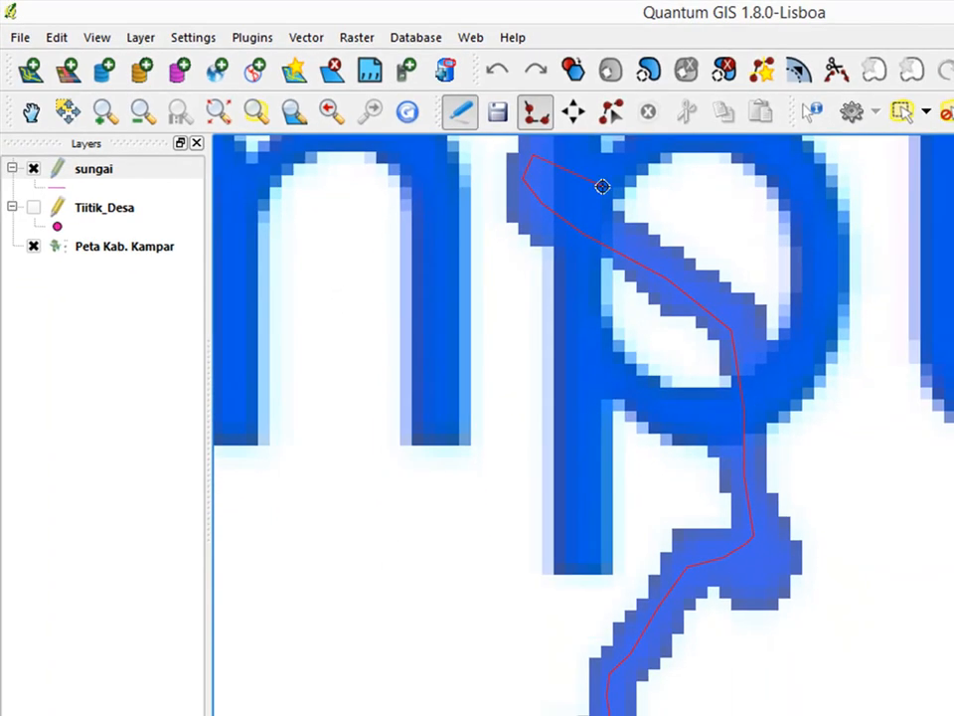
Trace the rest of the tributary up to its junction with the main river and save the line without filling in its attributes
left_click_drag(511, 218, 670, 645)
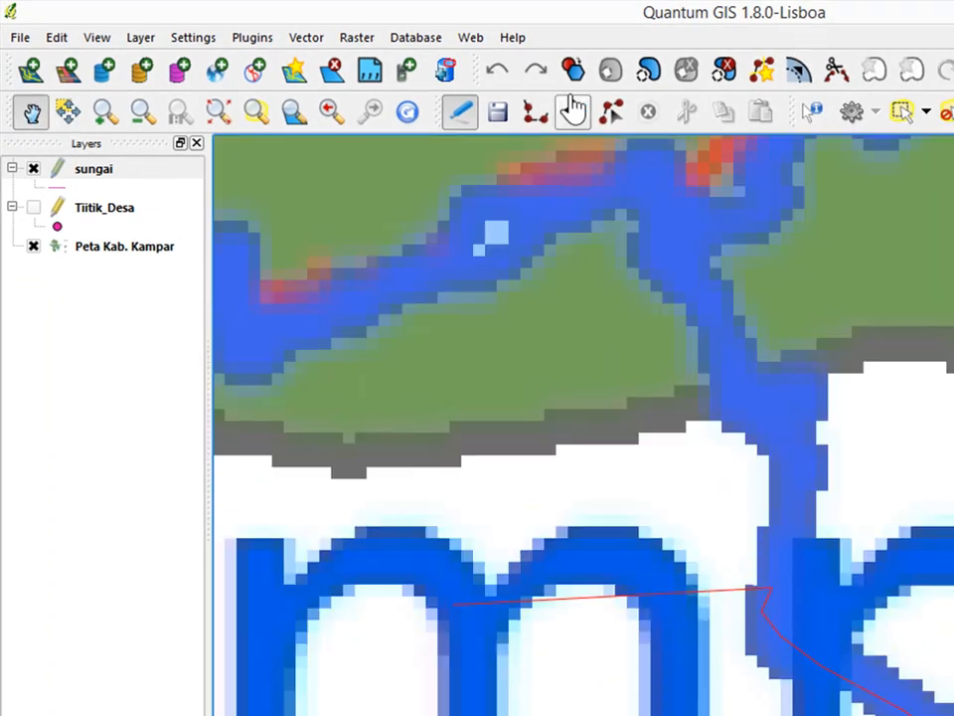
left_click(534, 112)
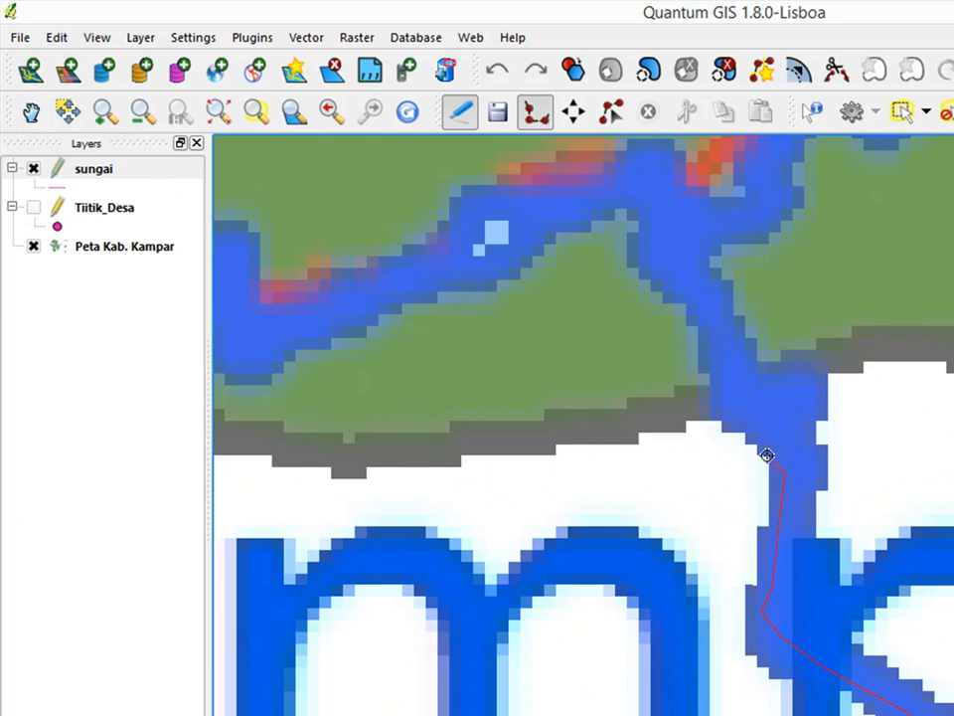
left_click(763, 414)
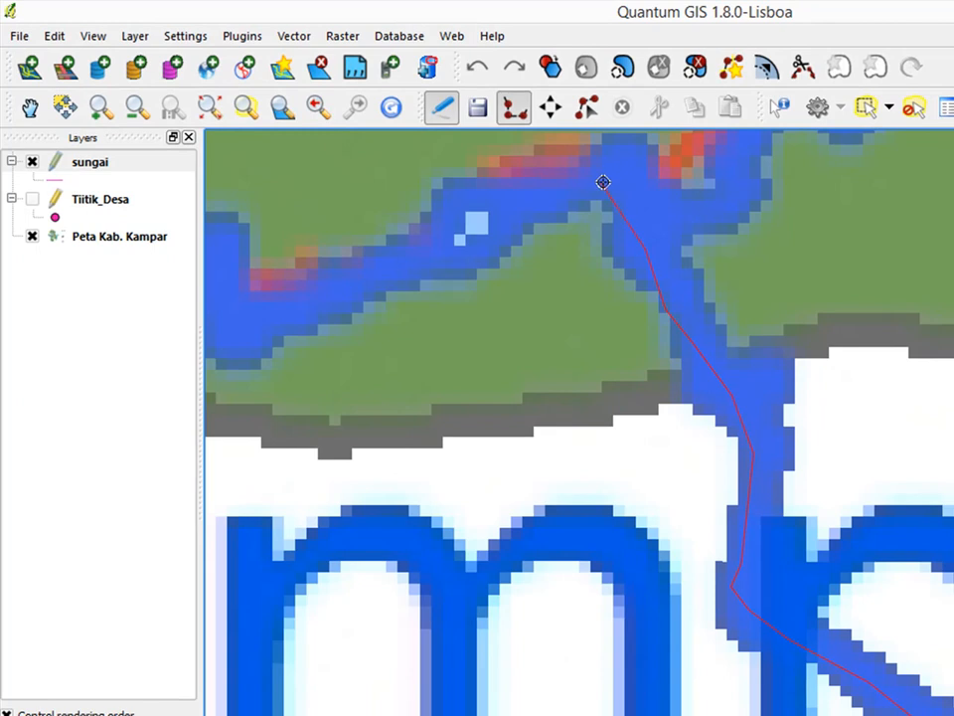
right_click(614, 171)
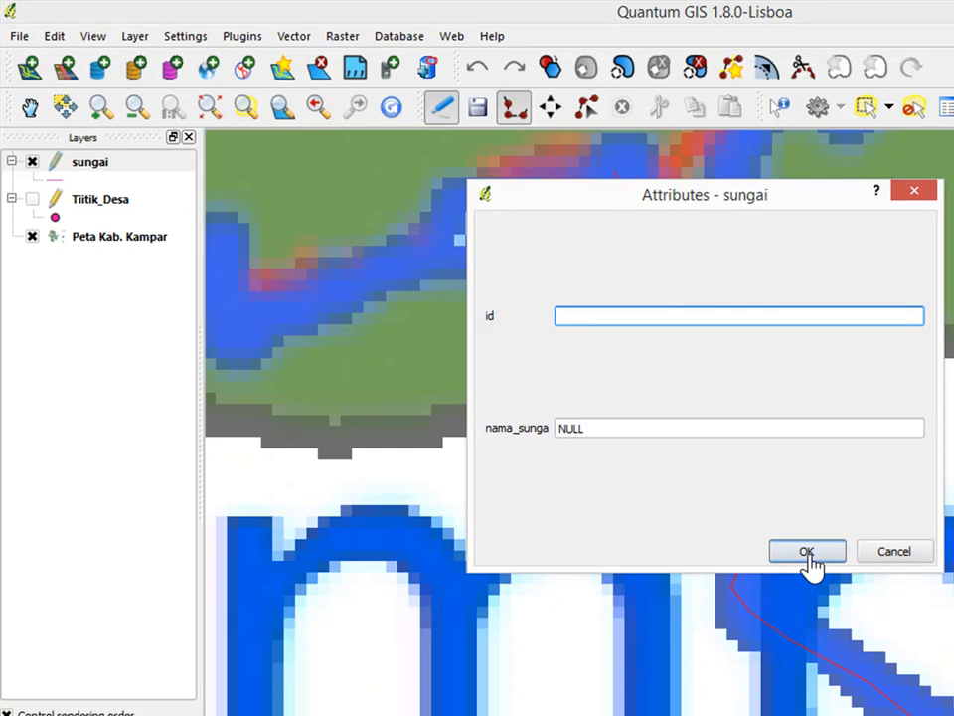
left_click(807, 553)
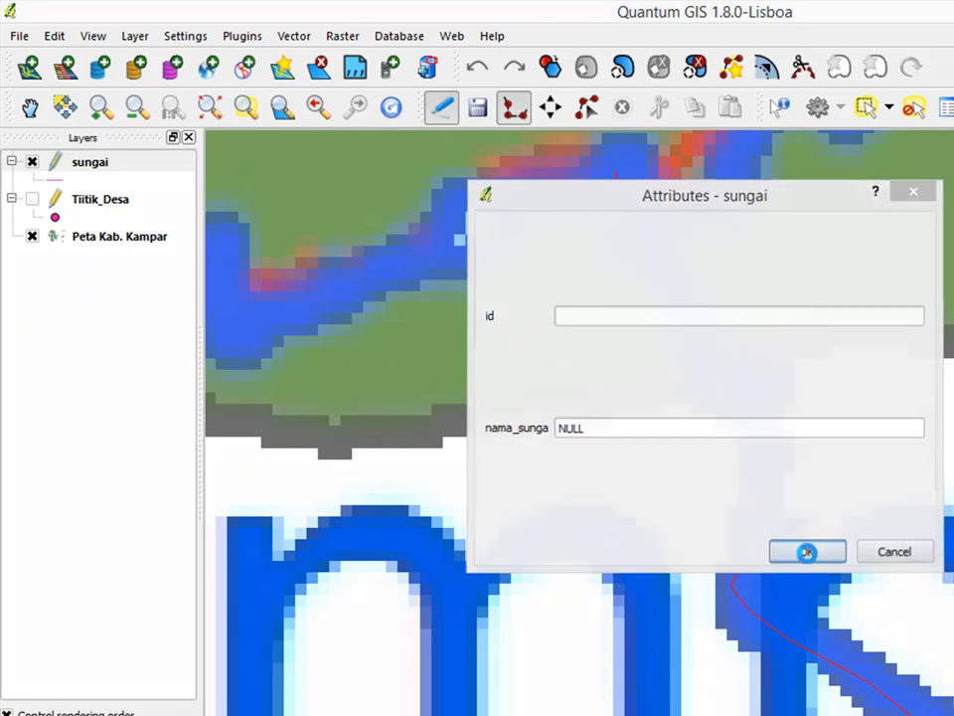
Examine the finished tributary line along its course and the untraced S. Subayang river up to its source
scroll(810, 562, "down", 1)
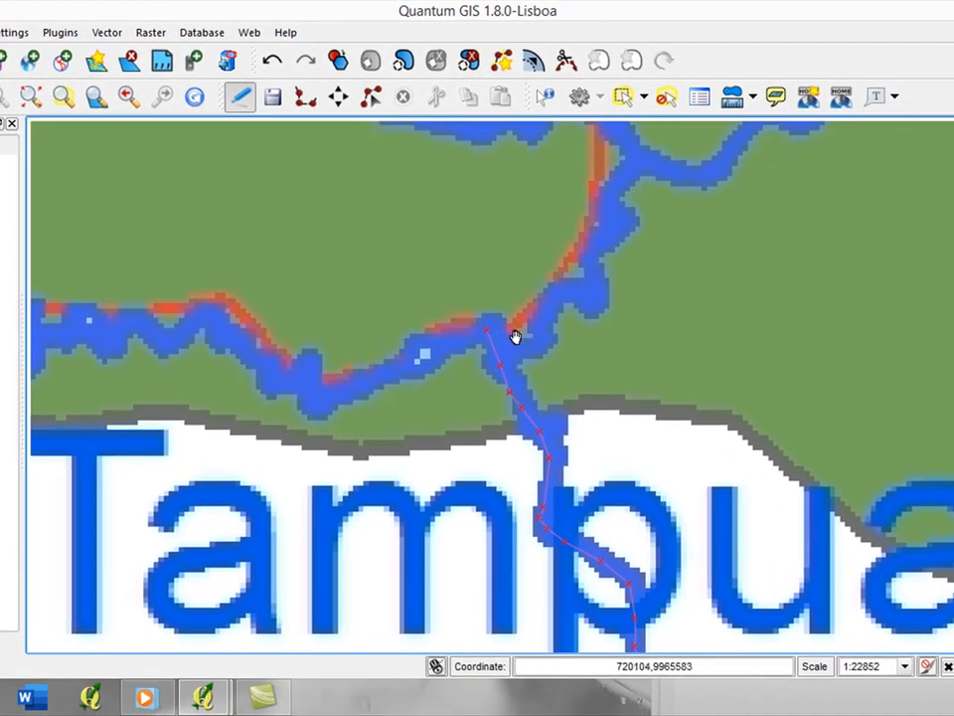
left_click_drag(658, 356, 908, 637)
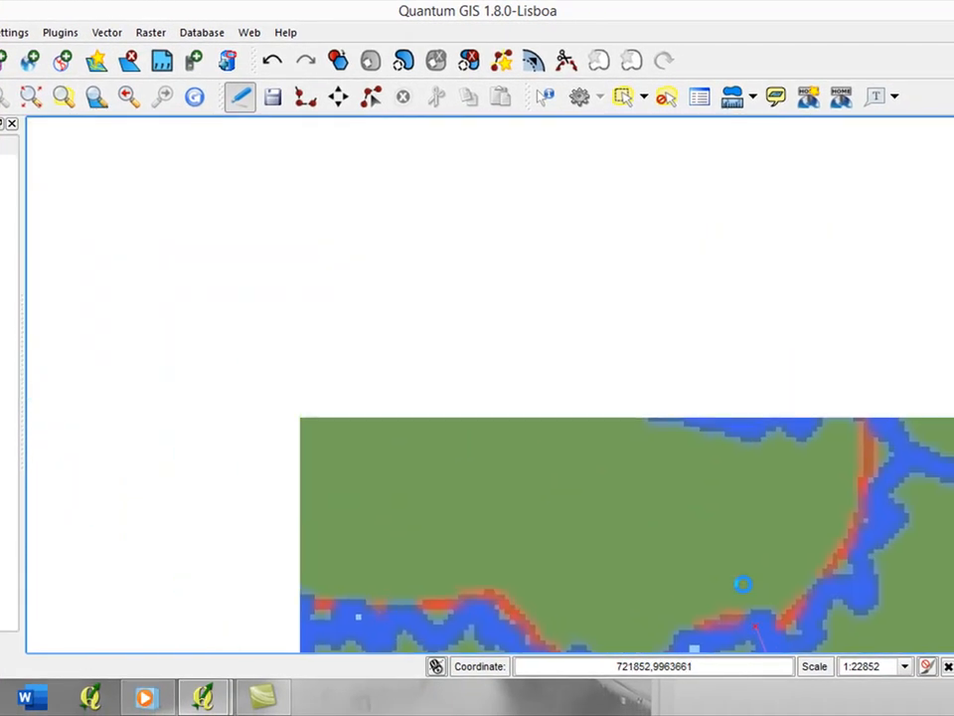
scroll(547, 494, "down", 1)
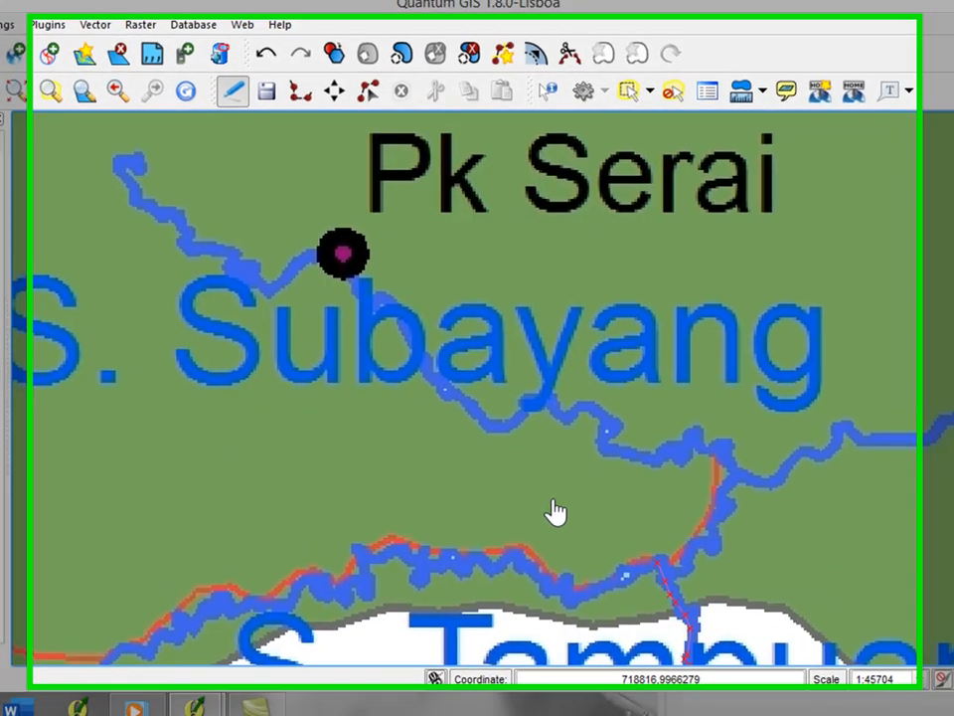
left_click_drag(735, 613, 350, 251)
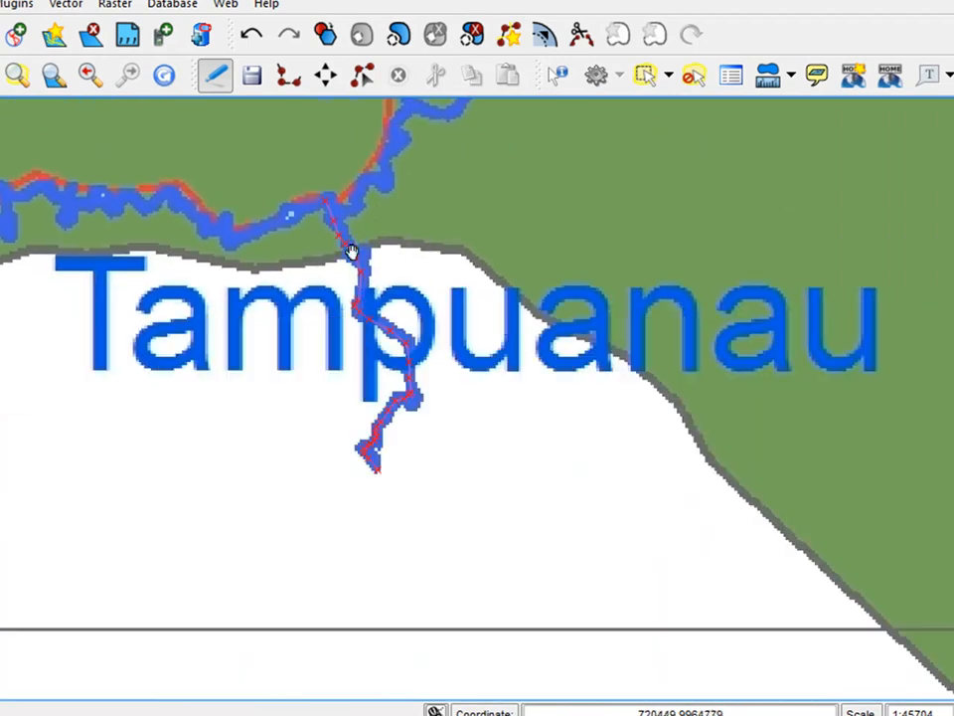
scroll(361, 303, "up", 1)
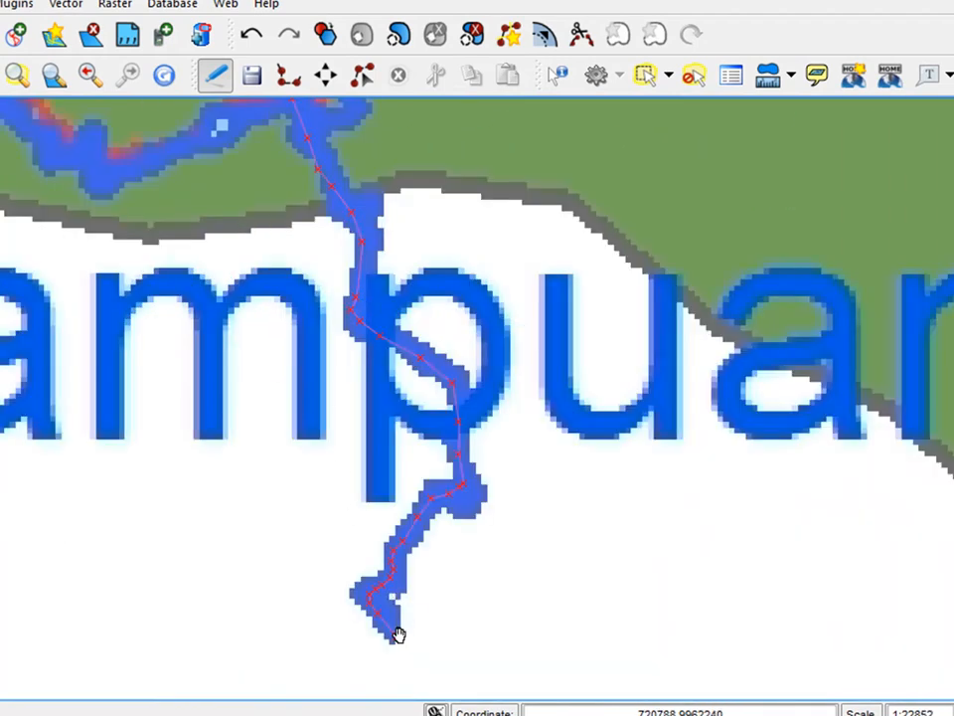
left_click_drag(360, 187, 823, 374)
scroll(686, 578, "down", 1)
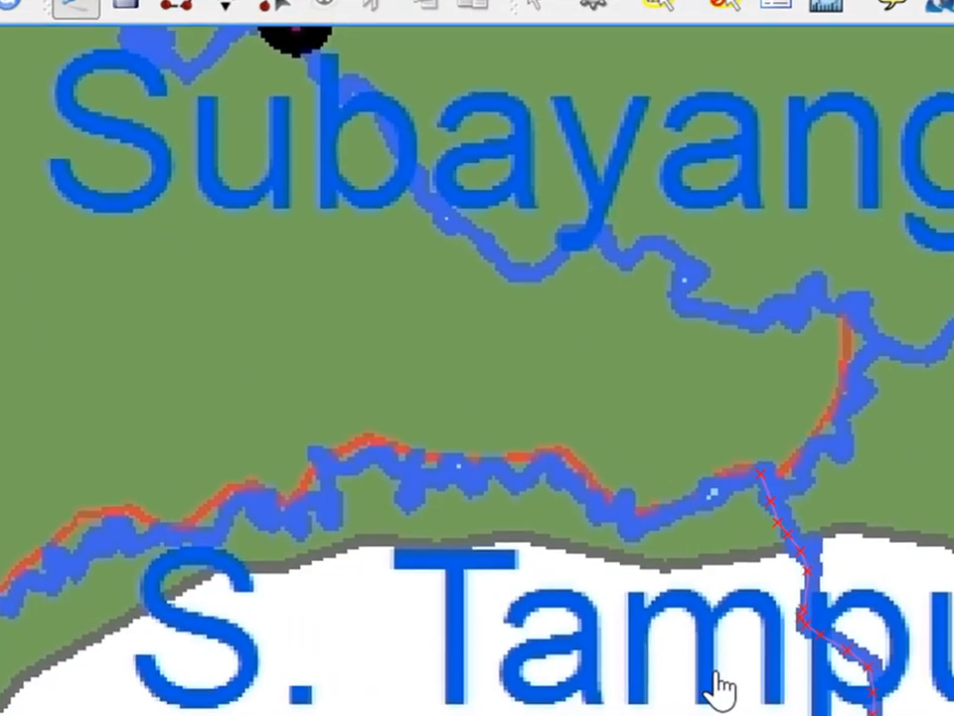
left_click_drag(398, 323, 523, 553)
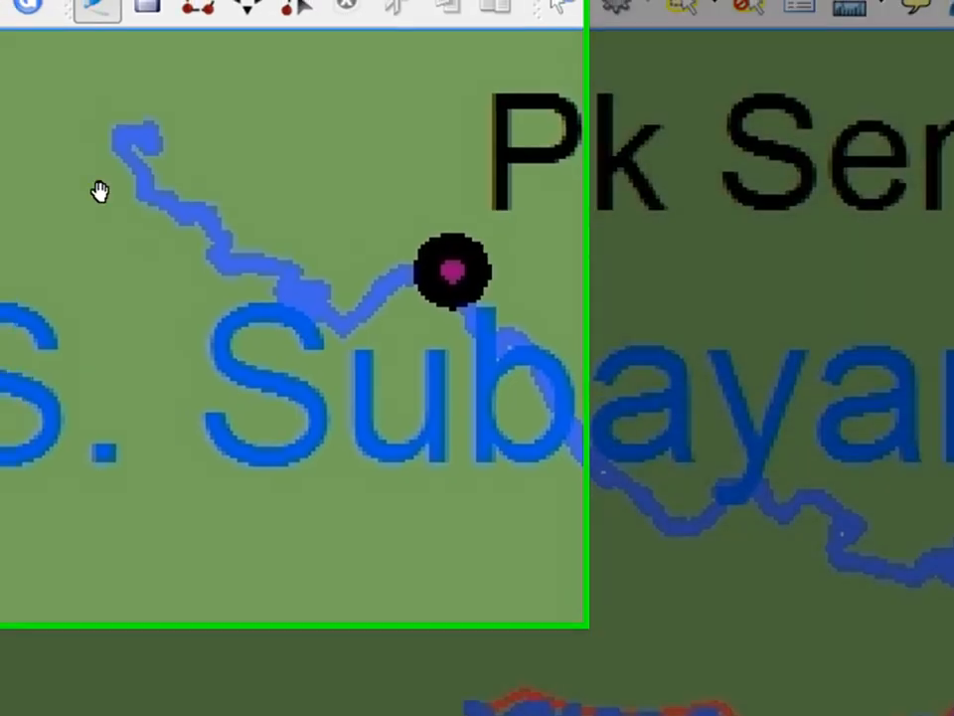
scroll(53, 132, "up", 2)
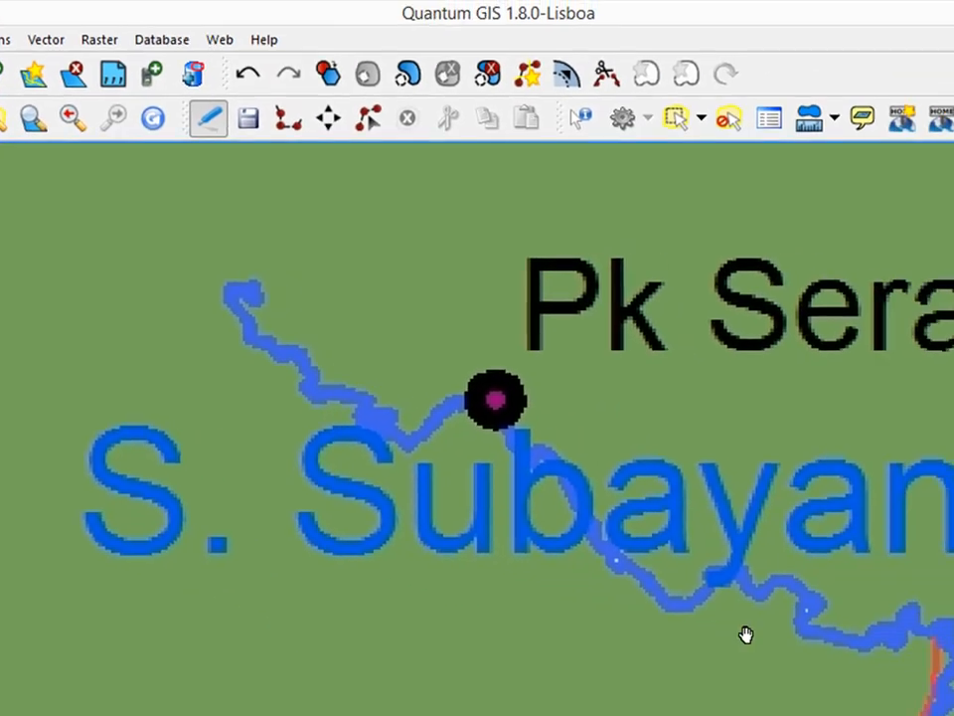
left_click_drag(746, 635, 660, 517)
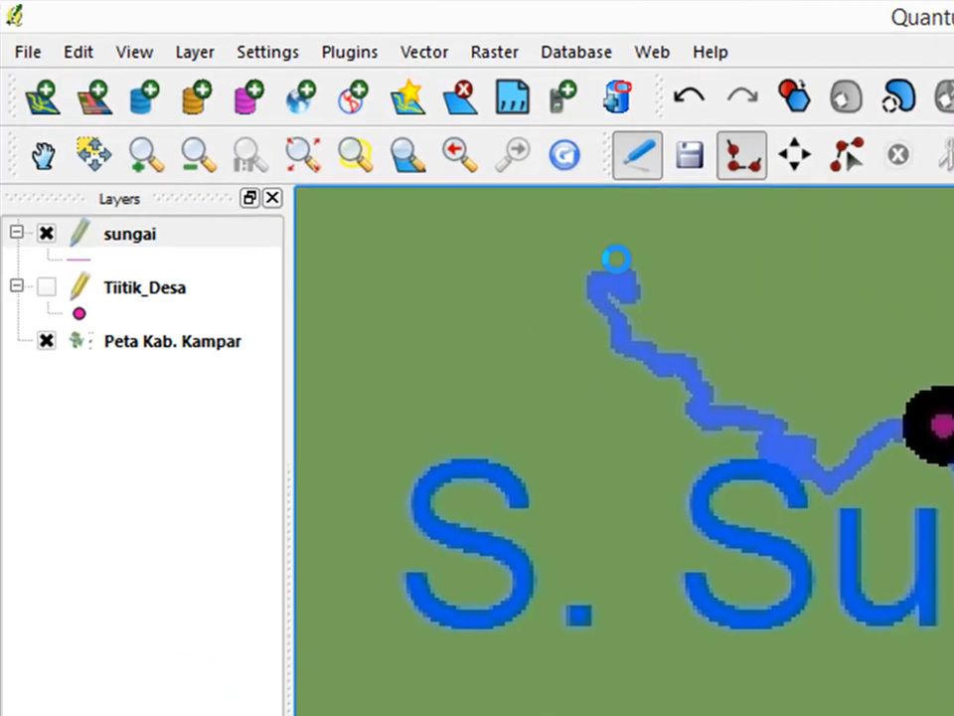
Start a new sungai line at the S. Subayang source and trace its hooked end and first bends toward the river label
scroll(200, 198, "up", 2)
scroll(190, 296, "up", 2)
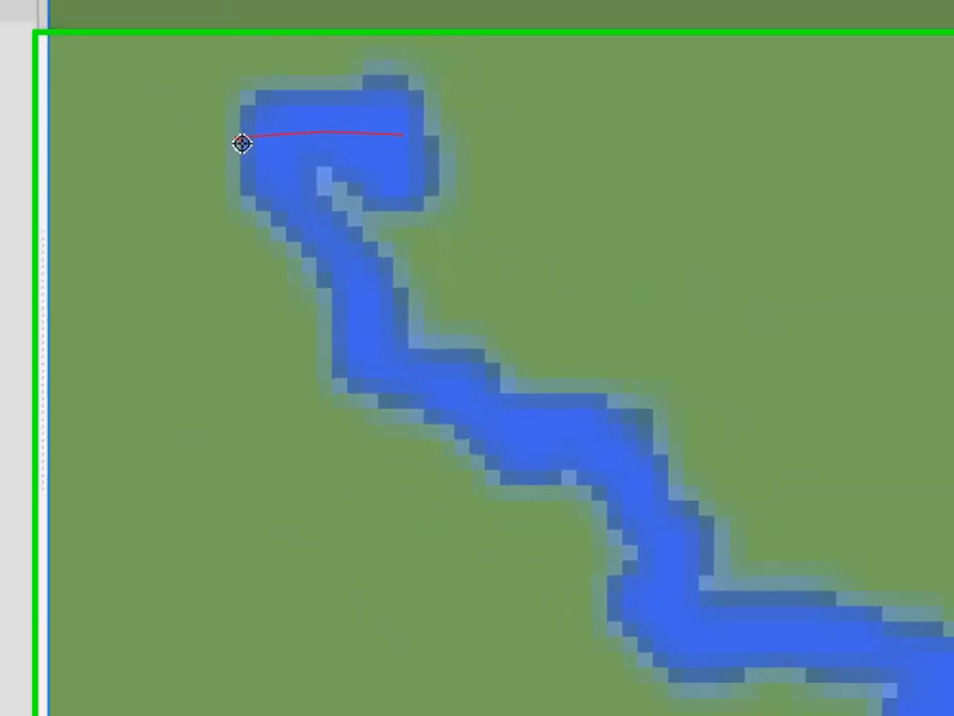
left_click(496, 366)
left_click(345, 314)
left_click(399, 356)
left_click(532, 397)
left_click(610, 441)
left_click(651, 545)
left_click(673, 594)
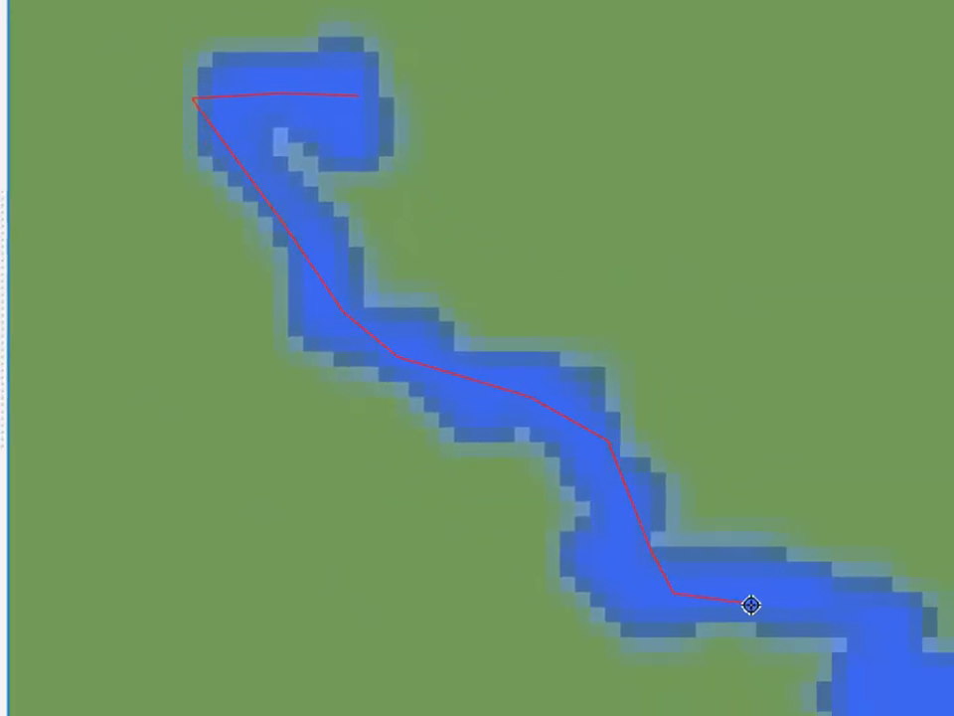
left_click(906, 658)
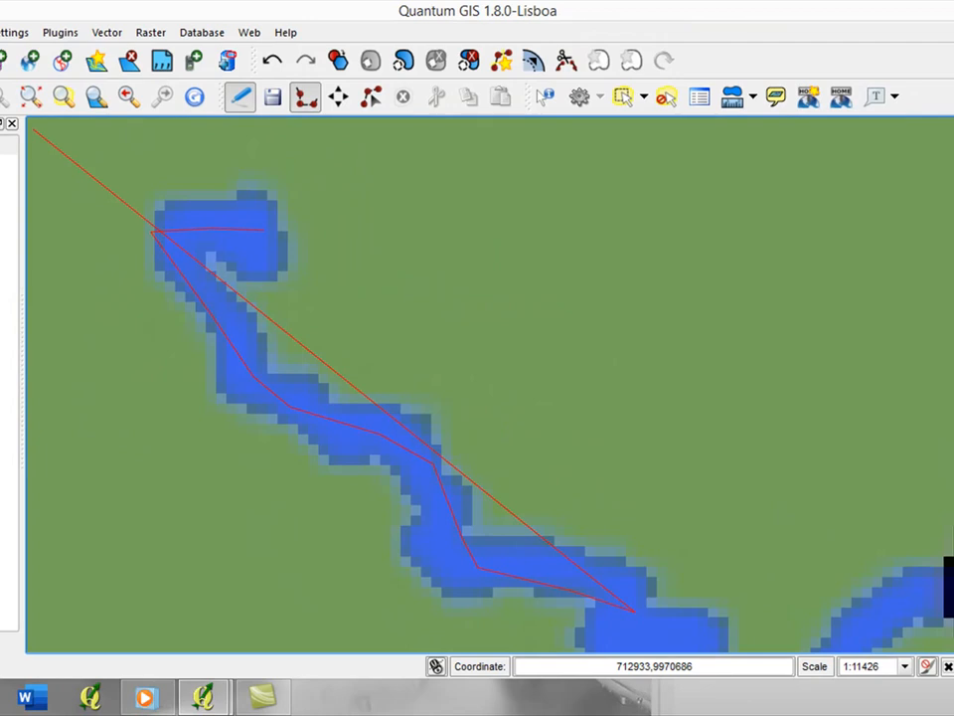
Extend the S. Subayang line through the V-shaped bend above the label toward the Pk Serai village marker
left_click(2, 97)
left_click_drag(749, 415, 38, 59)
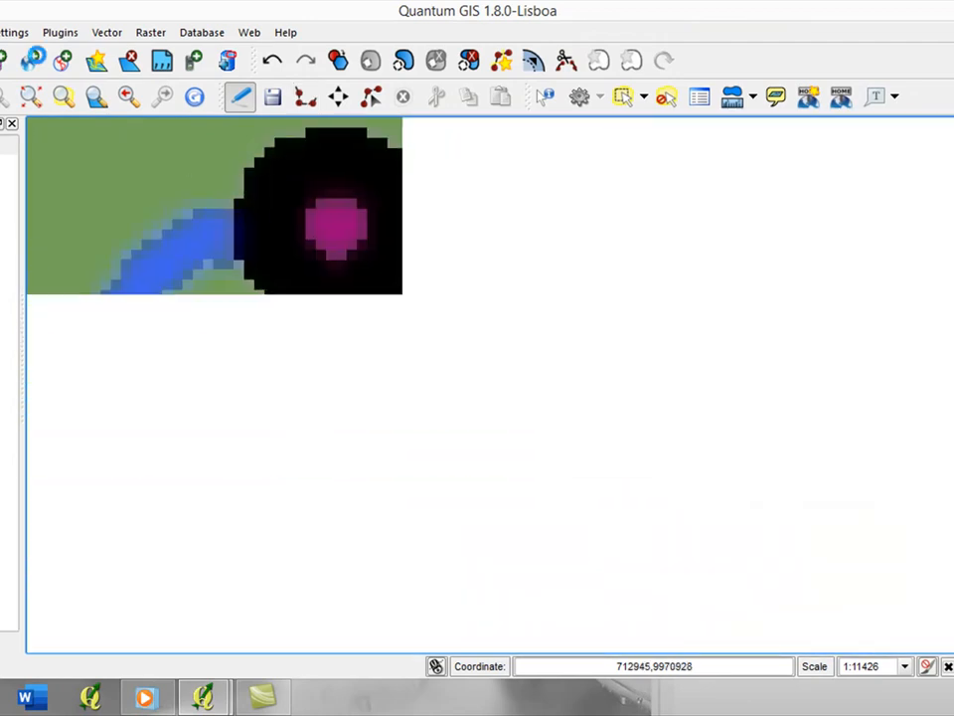
left_click_drag(42, 224, 253, 185)
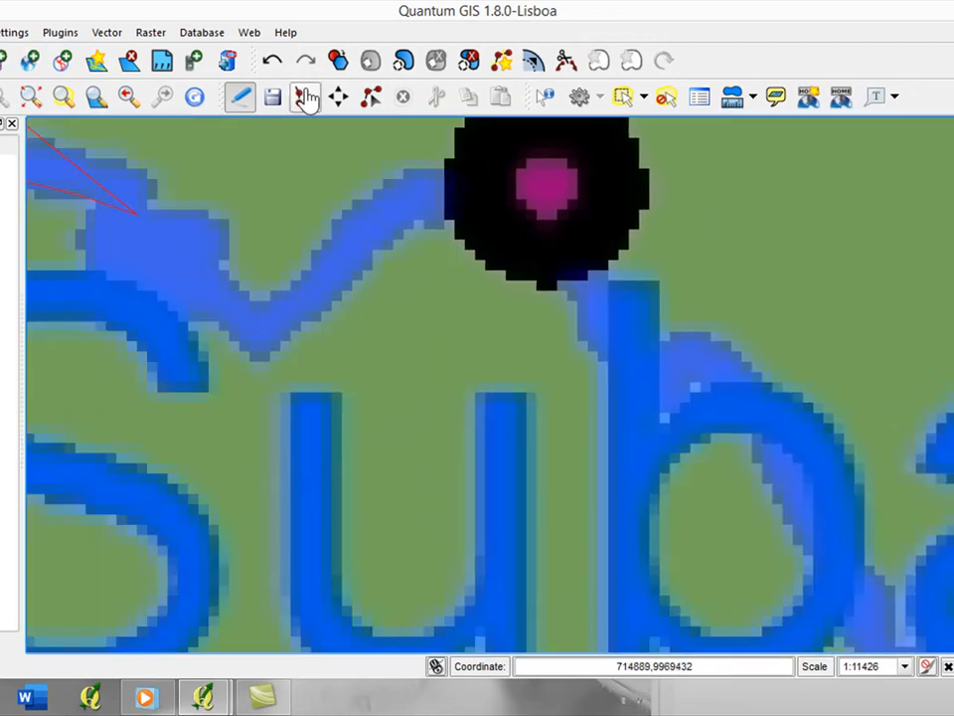
left_click(311, 99)
left_click(218, 300)
left_click(263, 312)
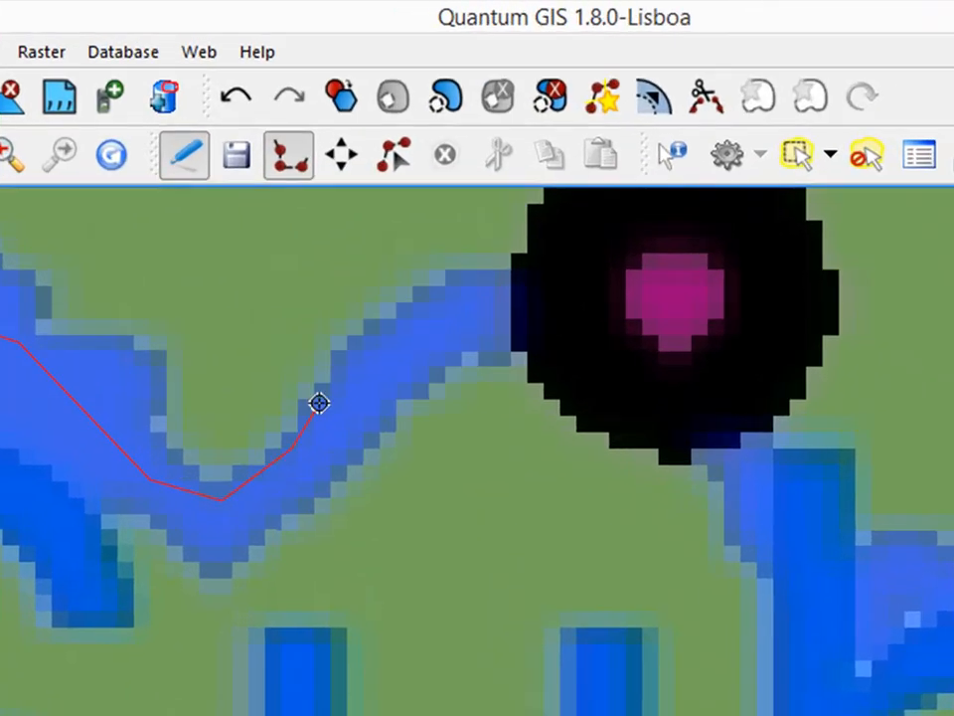
left_click(453, 320)
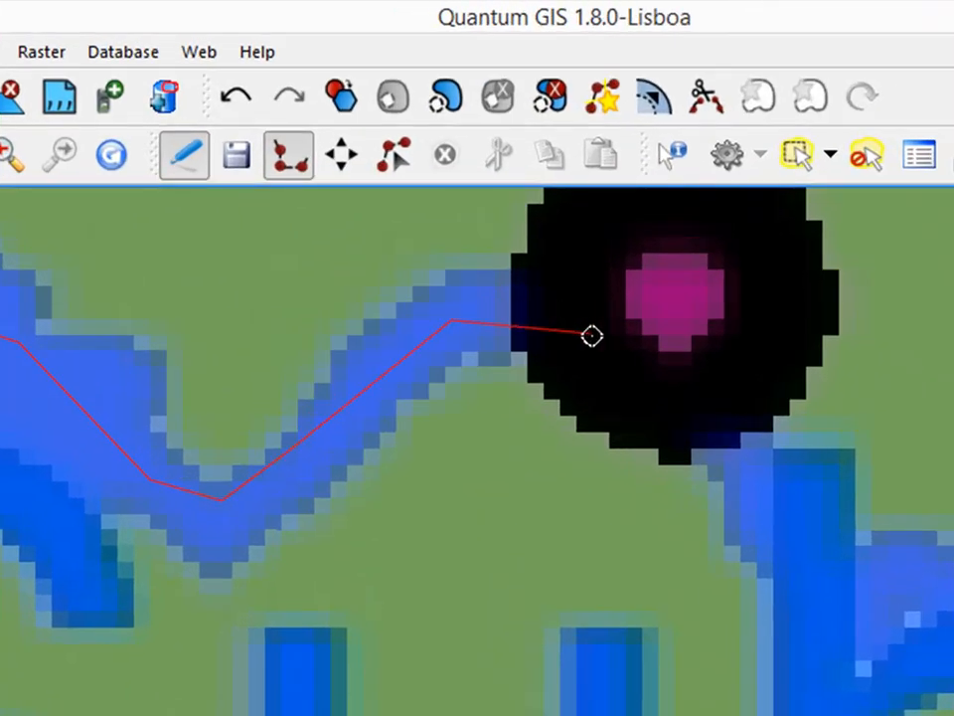
Extend the S. Subayang line past the Pk Serai village marker and down along the letter b of the river label
left_click(591, 333)
left_click(888, 595)
left_click(716, 351)
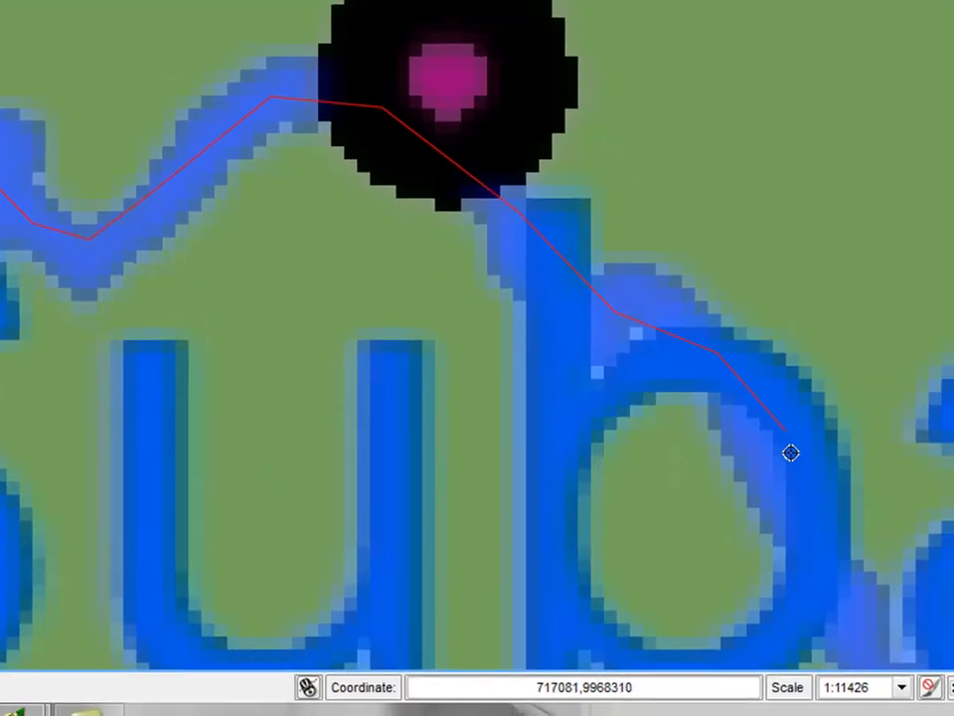
left_click(868, 639)
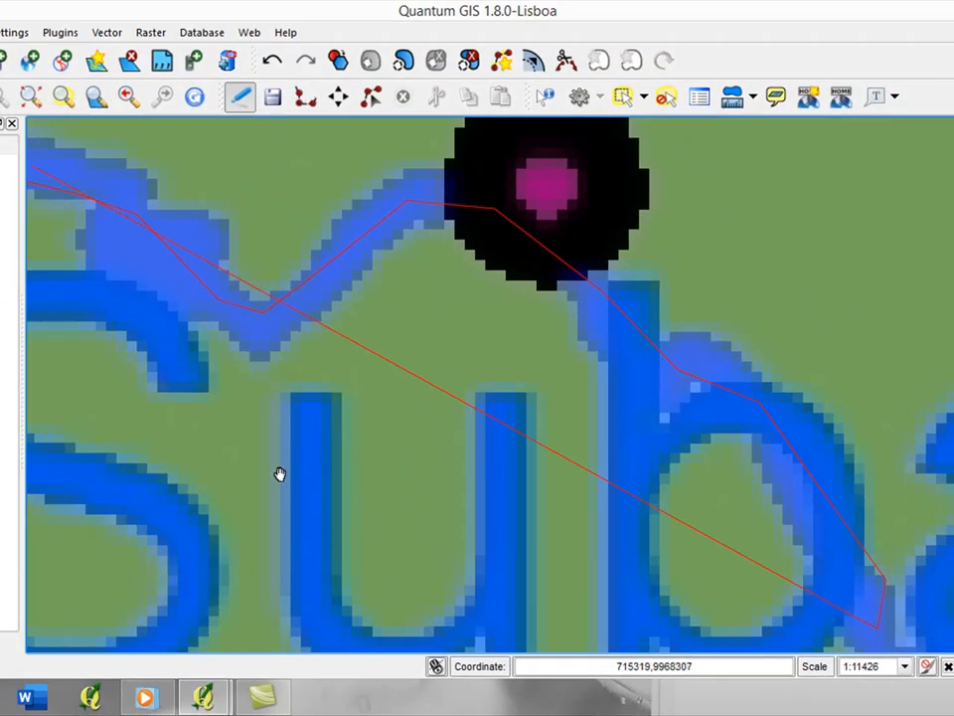
Continue the S. Subayang line below the first letter a of the label down to the bottom of the bend
left_click_drag(784, 524, 278, 164)
left_click_drag(222, 175, 365, 370)
left_click(305, 97)
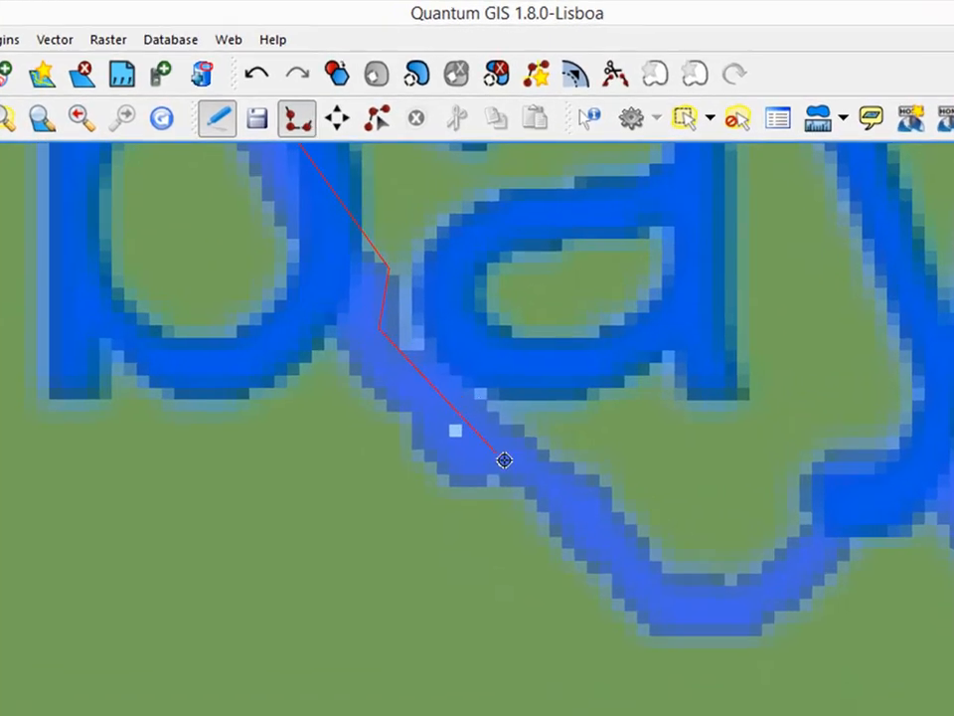
left_click(604, 543)
left_click(643, 589)
left_click(693, 617)
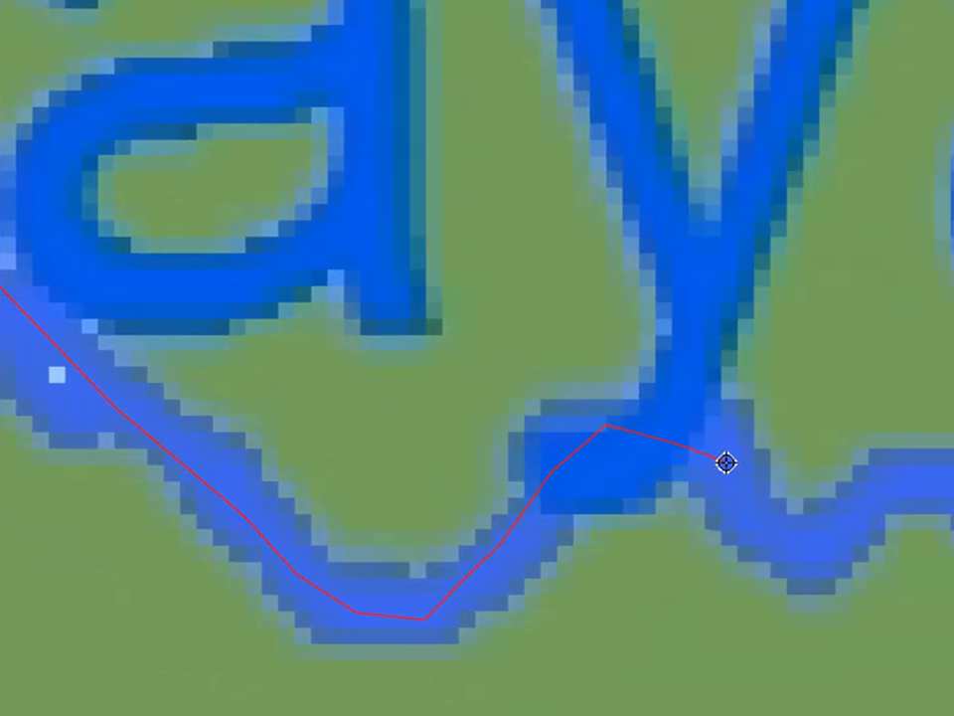
Extend the S. Subayang line past the tail of the letter y and through the following S-shaped bend
left_click(678, 446)
left_click(730, 483)
left_click(747, 538)
left_click(780, 550)
left_click(842, 530)
left_click(886, 499)
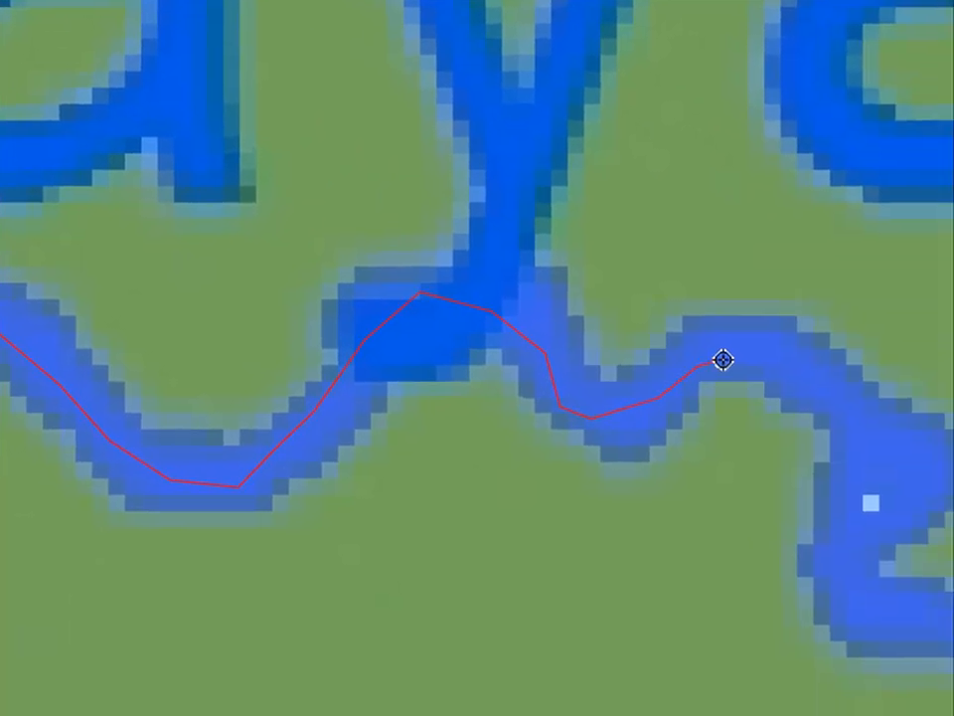
left_click(776, 364)
left_click(881, 449)
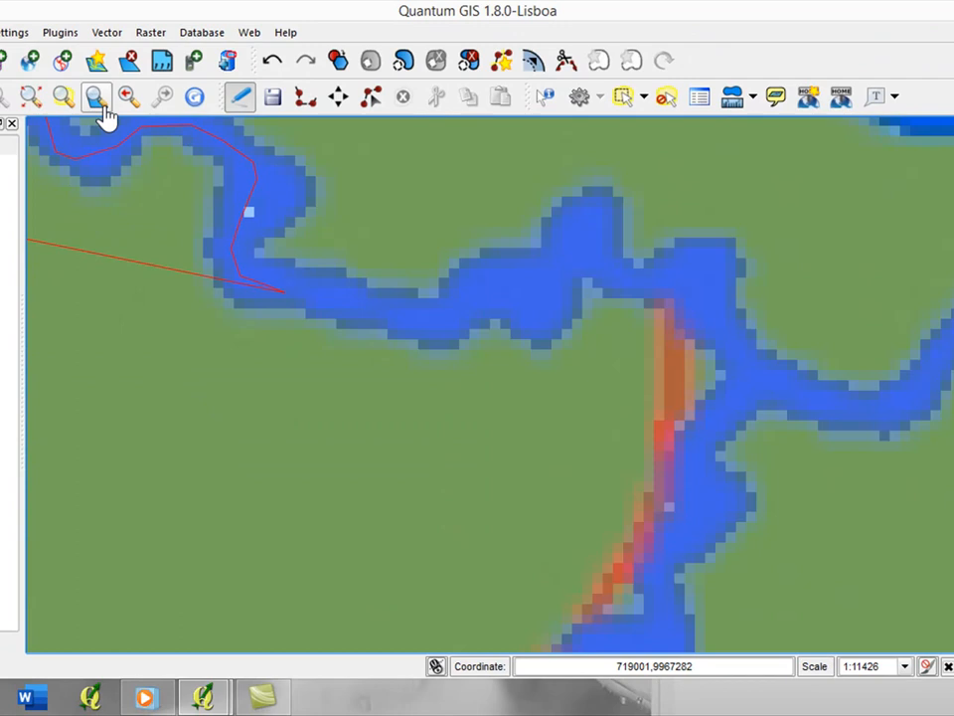
Trace the last stretch of the river to its junction and save the line with nama_sunga S. Subayang
left_click(306, 97)
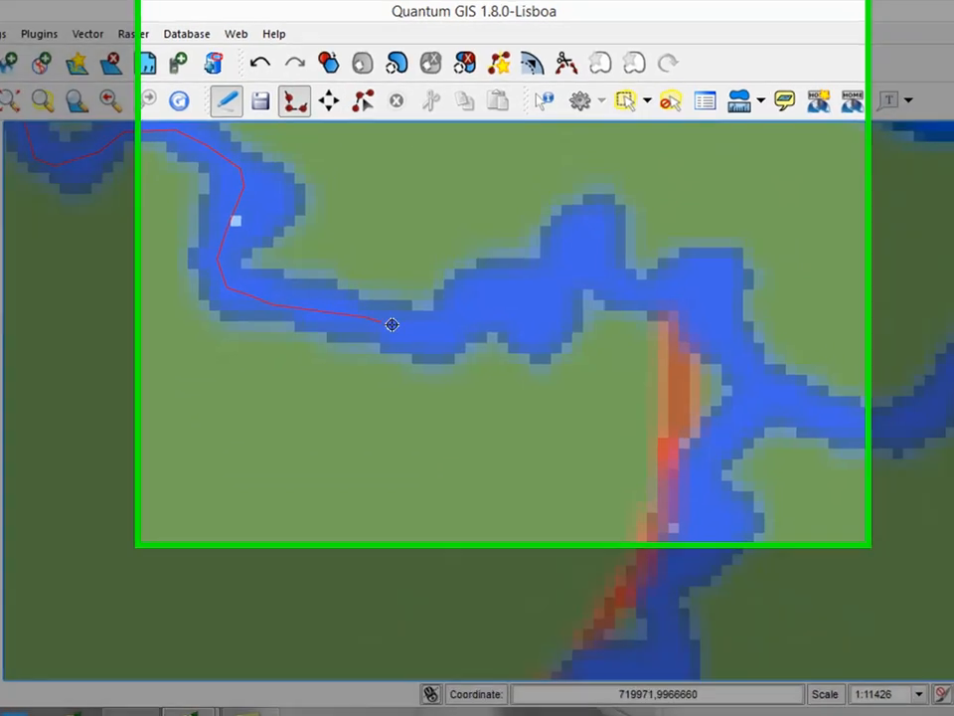
left_click(445, 327)
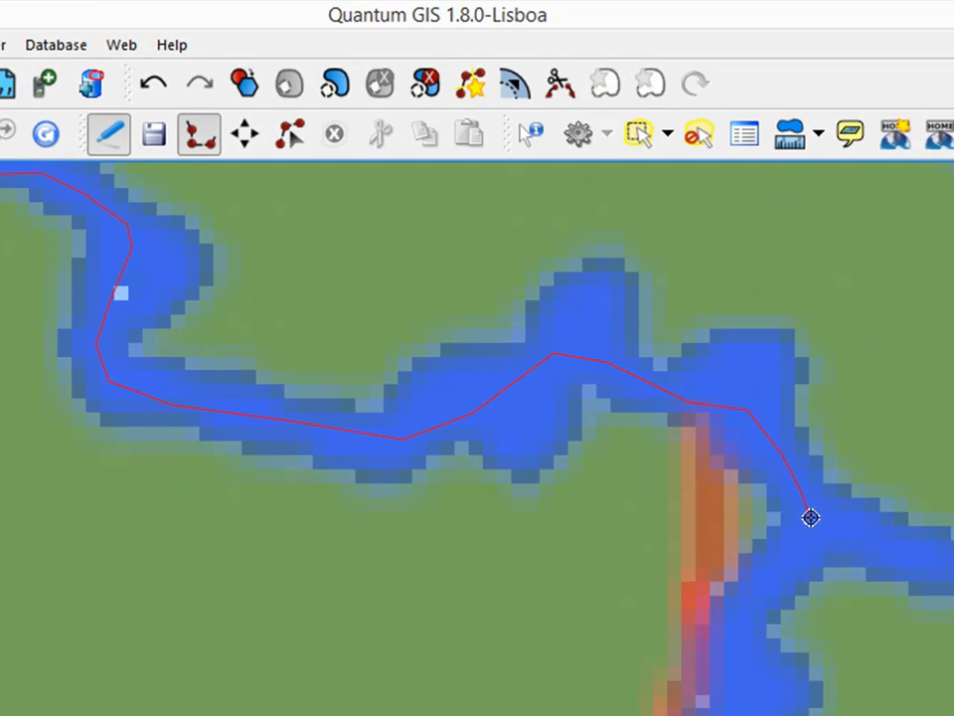
right_click(811, 517)
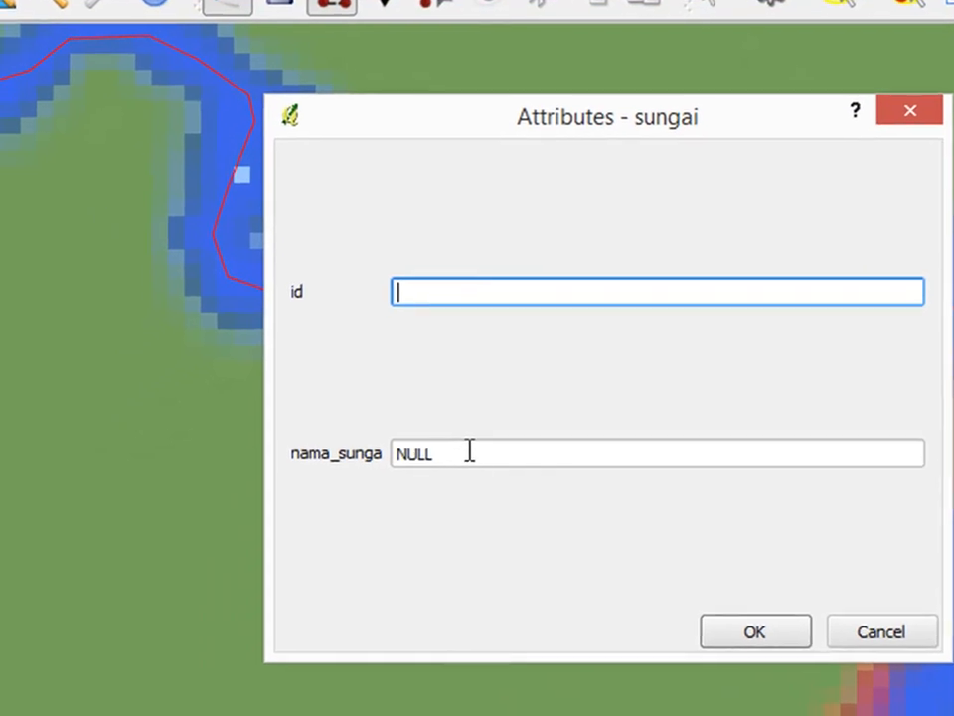
key("Tab")
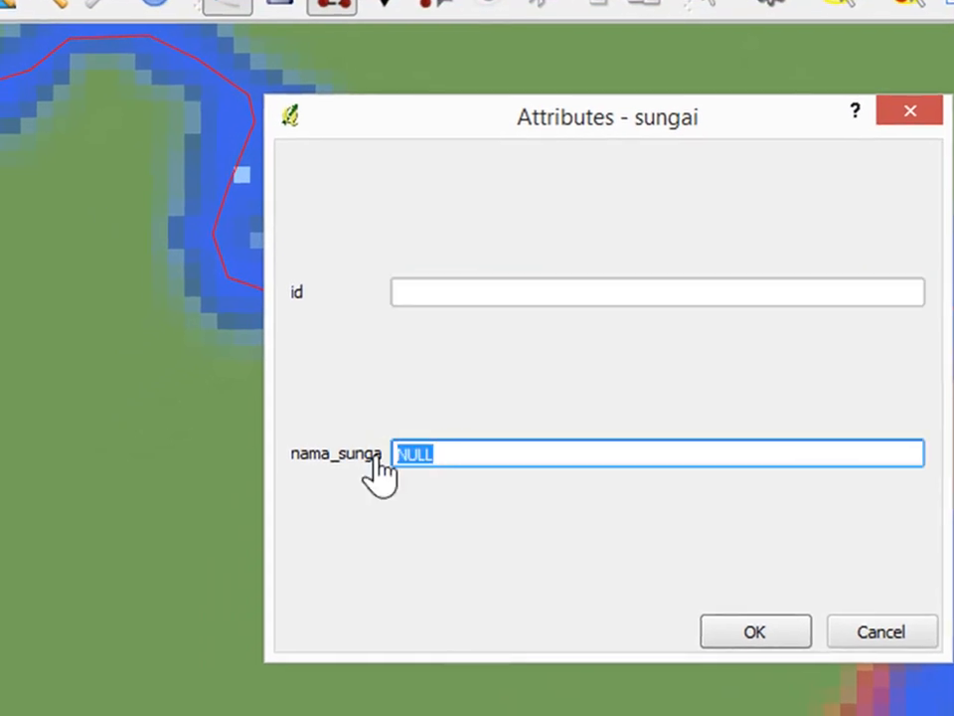
type("S. Subayang")
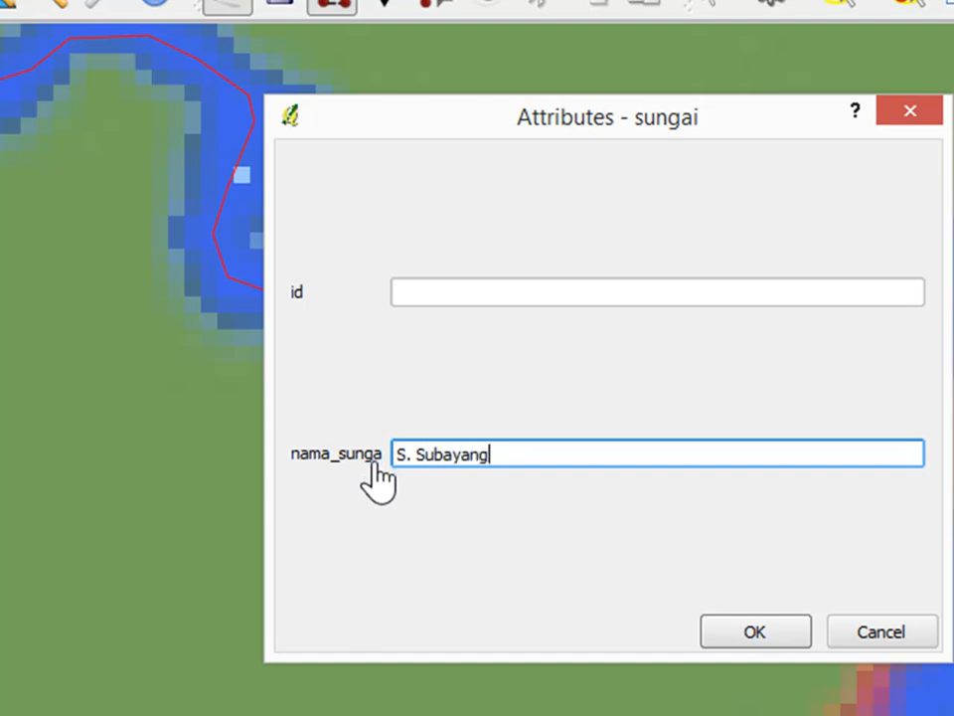
left_click(759, 632)
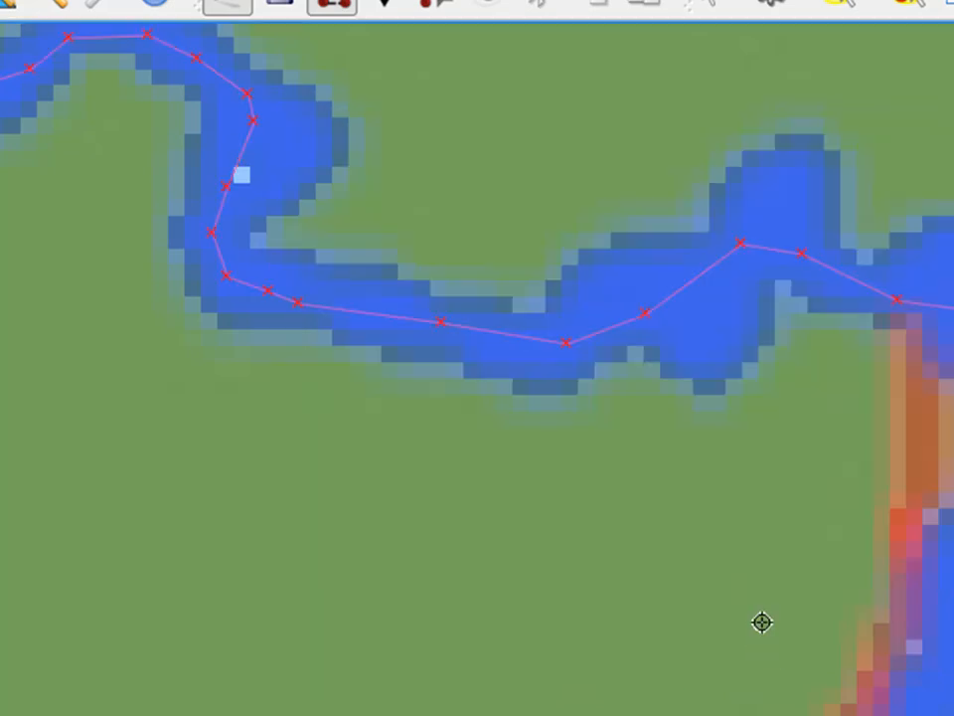
Start a new sungai line at the western end of the river above the S. Tampuanau label and trace it past the letter S
scroll(867, 298, "down", 2)
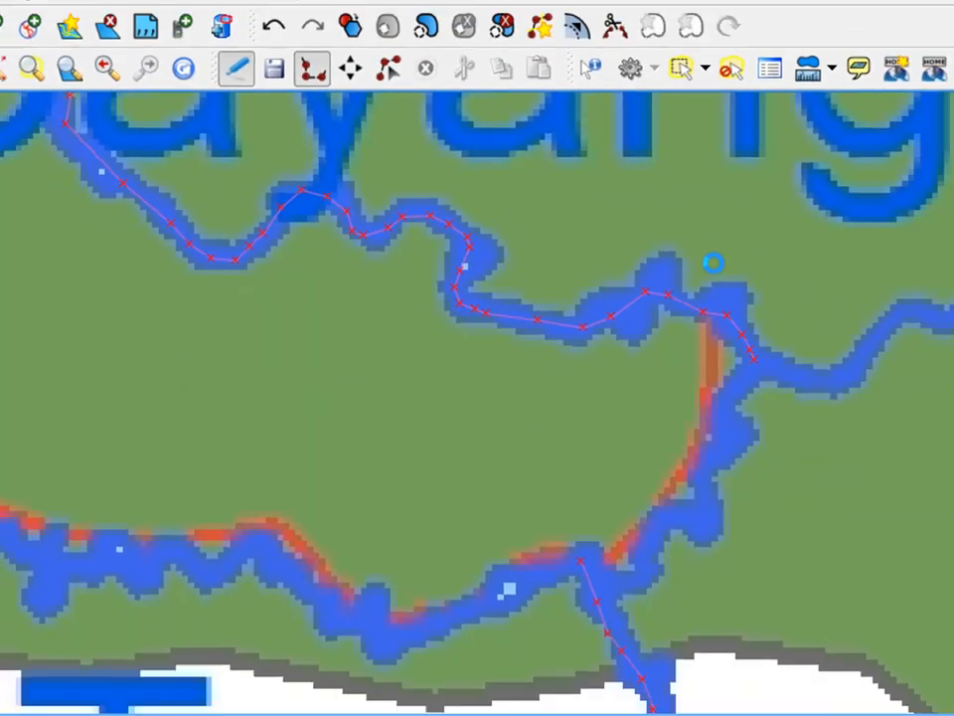
scroll(469, 522, "down", 1)
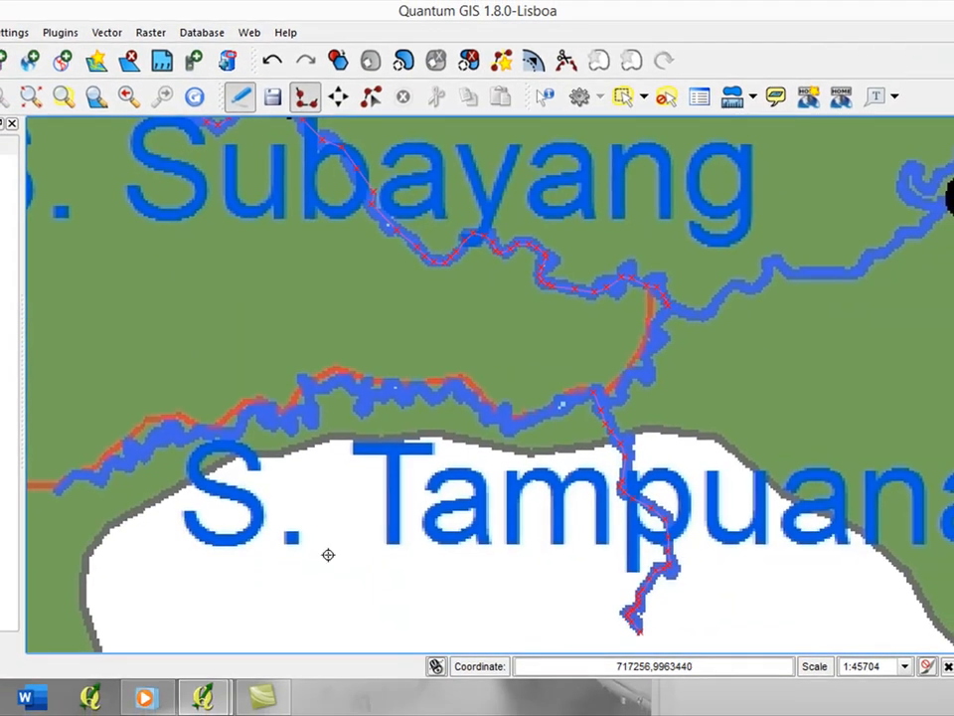
scroll(33, 537, "up", 1)
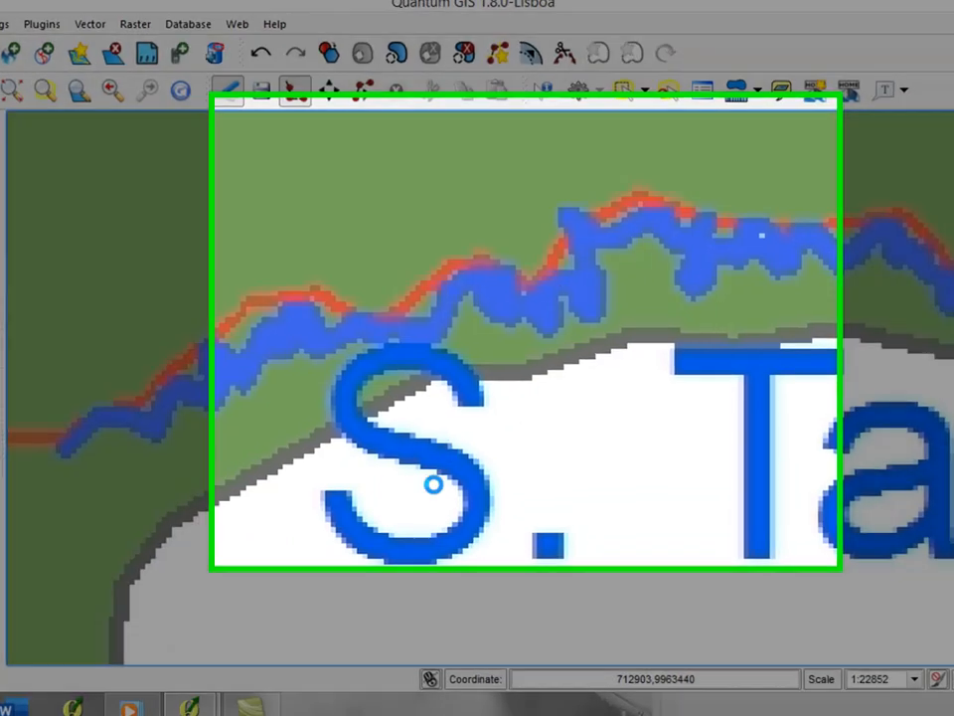
scroll(318, 601, "down", 2)
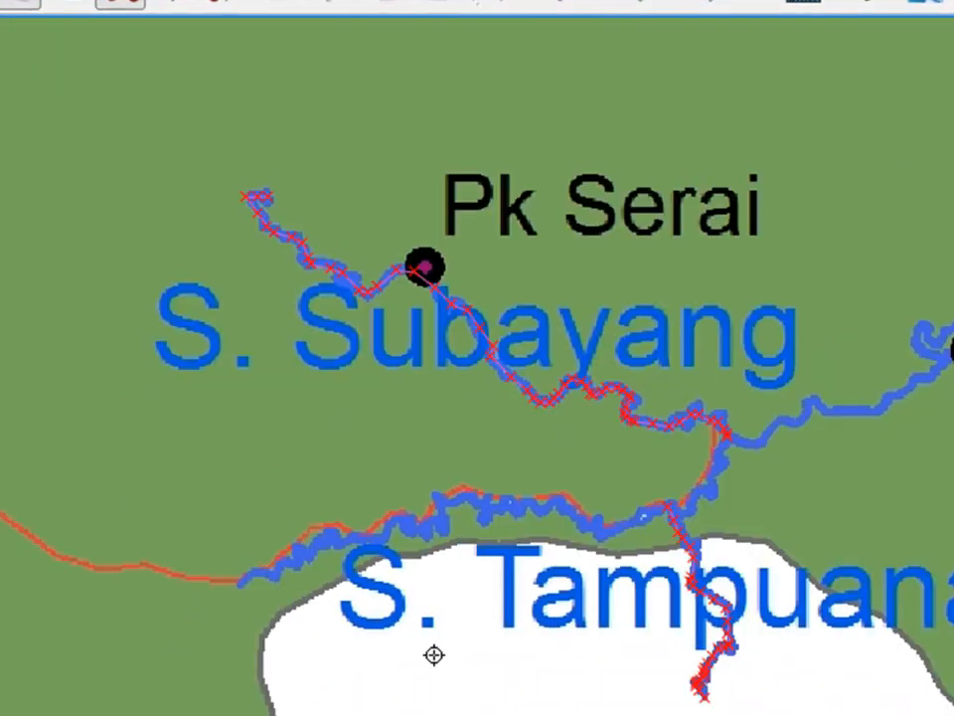
scroll(891, 657, "up", 1)
scroll(899, 679, "down", 1)
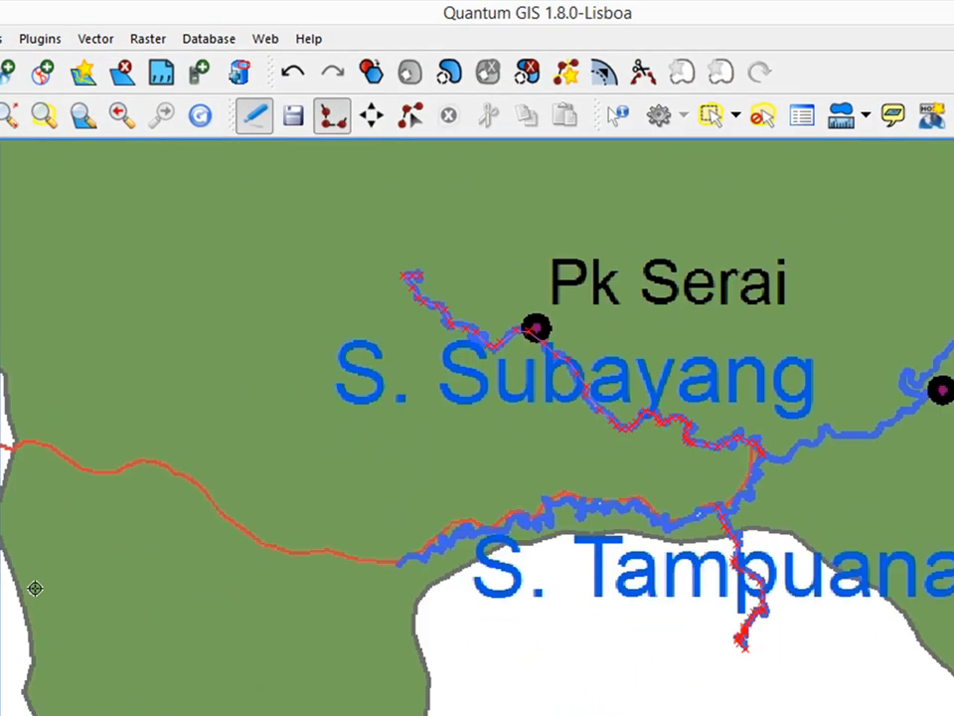
scroll(500, 585, "up", 1)
scroll(377, 576, "up", 2)
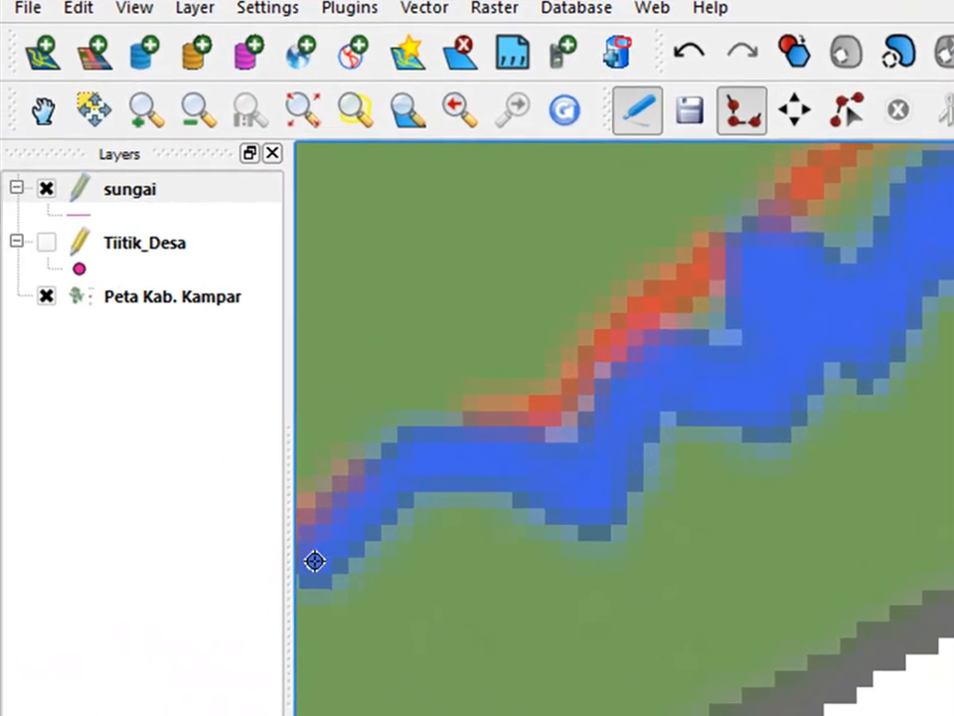
left_click(232, 531)
left_click(310, 461)
left_click(491, 462)
left_click(573, 455)
left_click(716, 370)
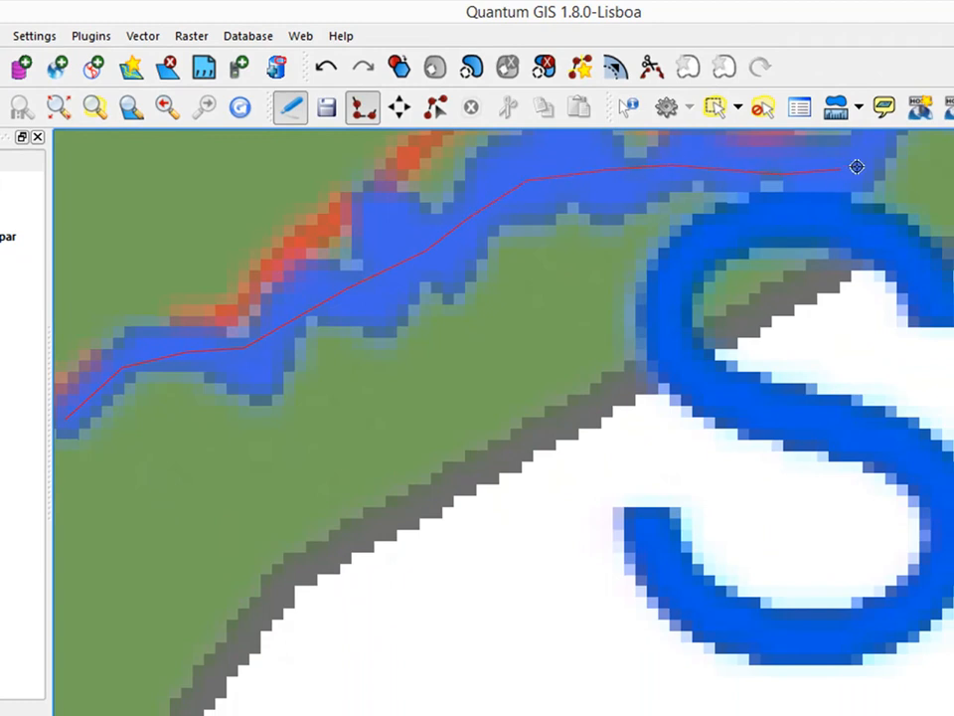
left_click(888, 154)
left_click(883, 133)
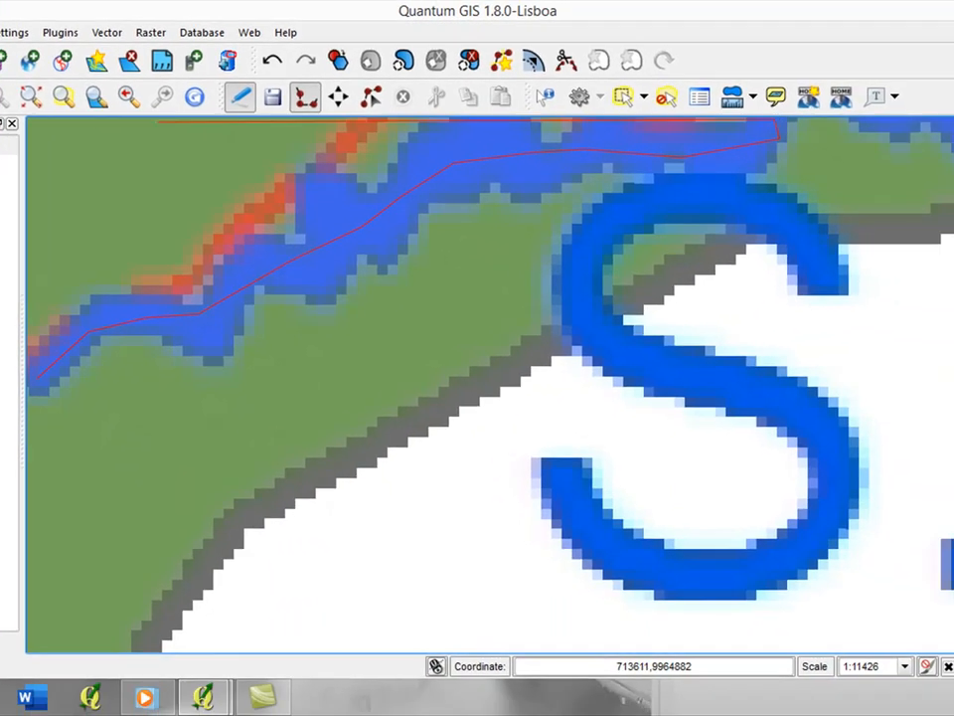
Extend the new river line through the bends between the letters S and T of the S. Tampuanau label
left_click(2, 96)
left_click_drag(868, 176, 443, 553)
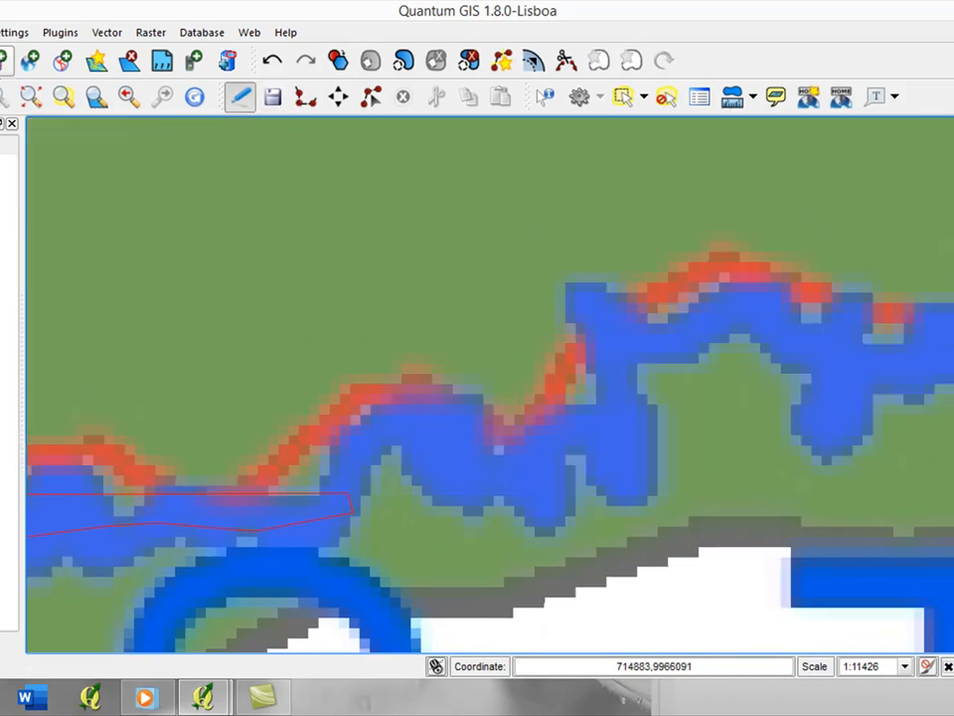
left_click(305, 97)
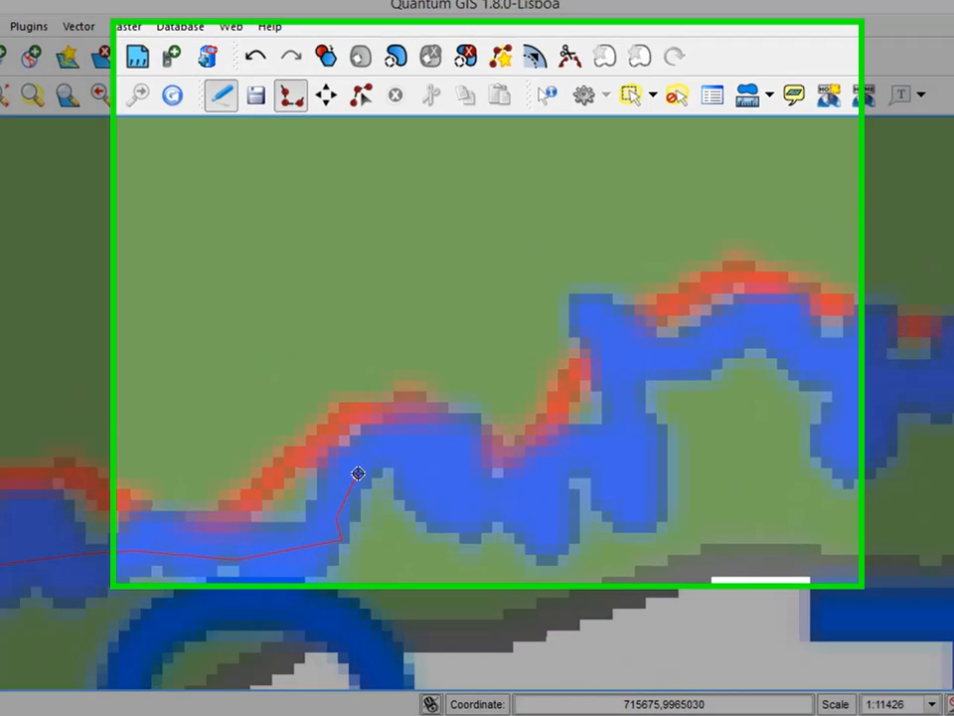
left_click(371, 448)
left_click(424, 446)
left_click(468, 480)
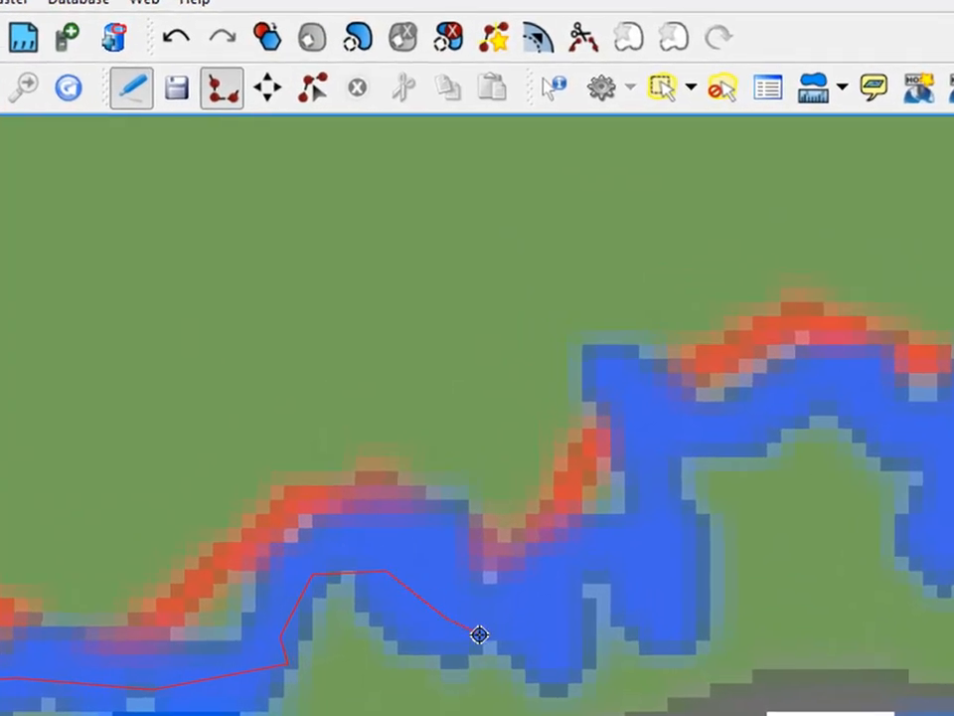
left_click(663, 454)
left_click(681, 422)
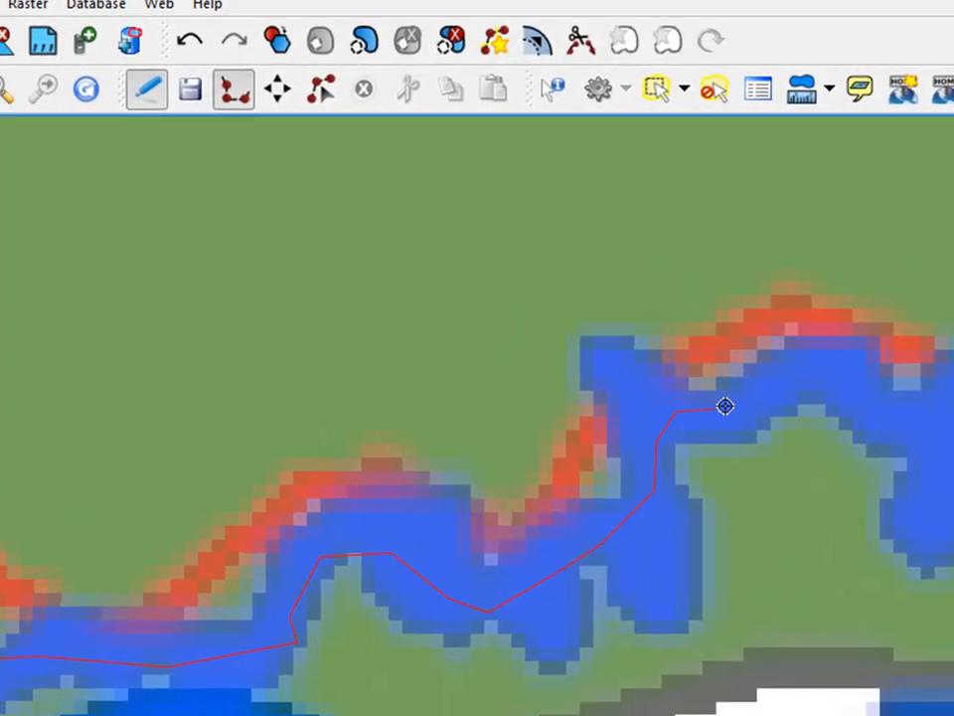
left_click(869, 391)
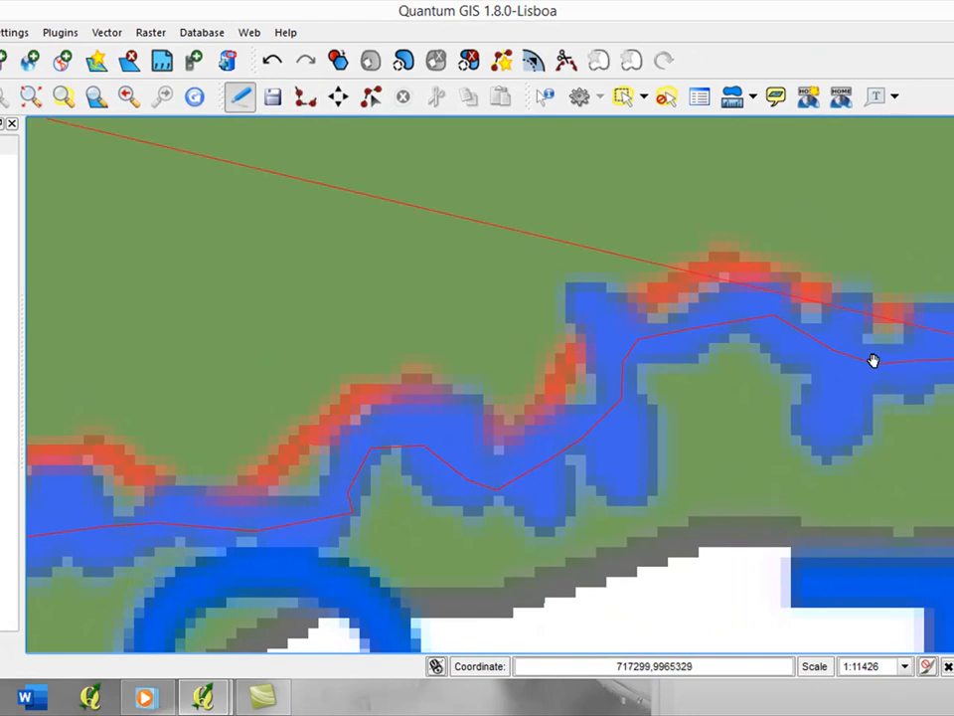
Continue the line above the letters Ta through the dip and up toward the traced southern tributary's junction
left_click_drag(953, 388, 797, 383)
left_click_drag(263, 309, 235, 290)
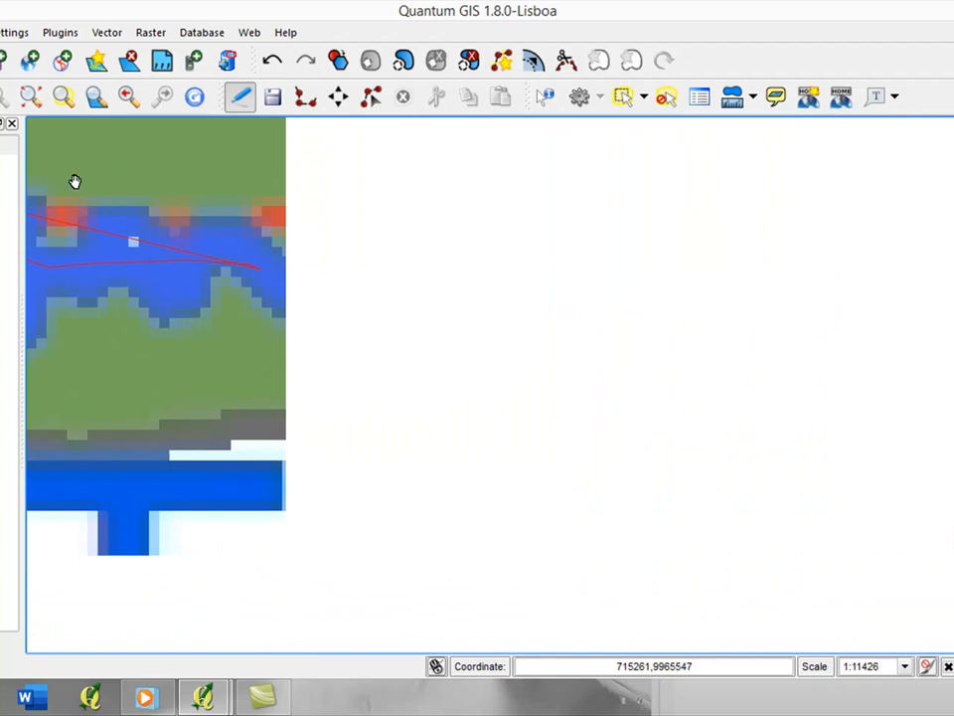
left_click(301, 100)
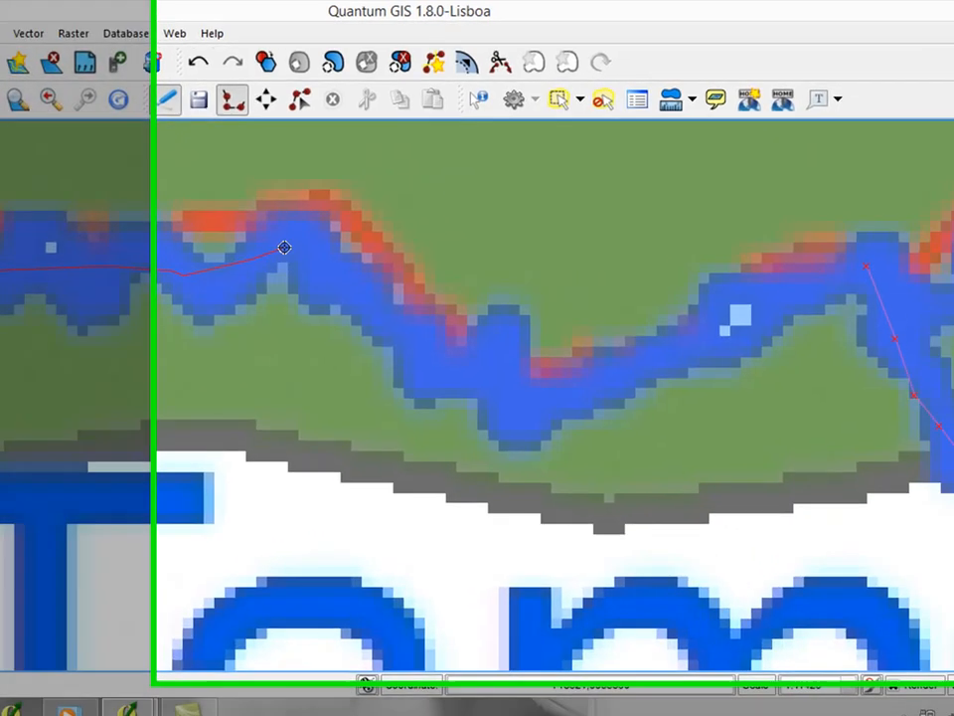
left_click(381, 247)
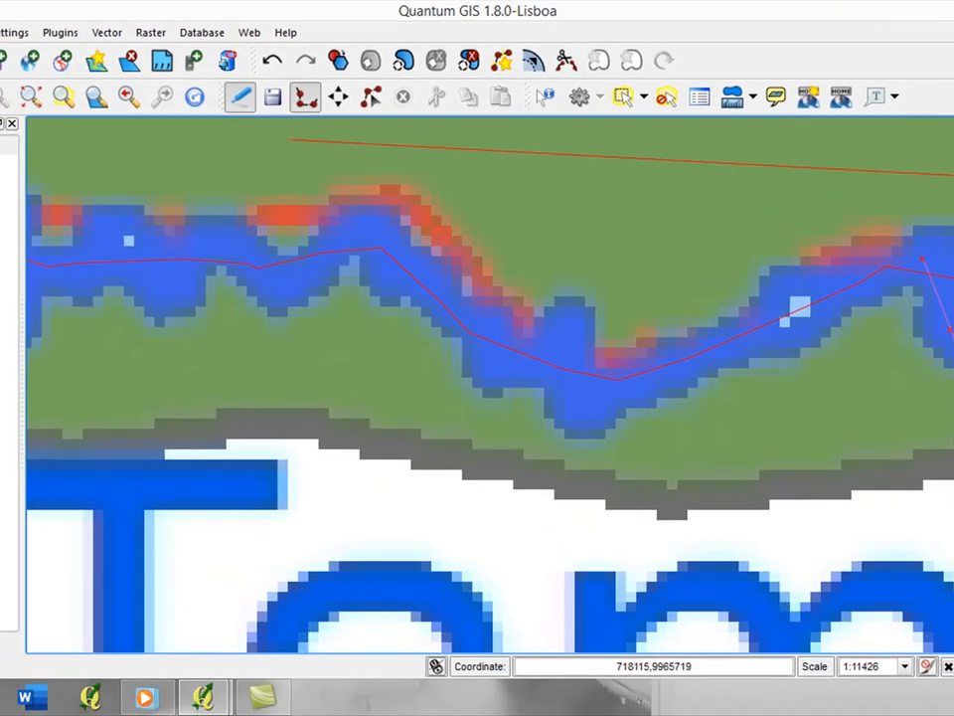
Extend the line past the southern tributary's junction and through the northeastward bends beside the red road
left_click_drag(953, 189, 473, 259)
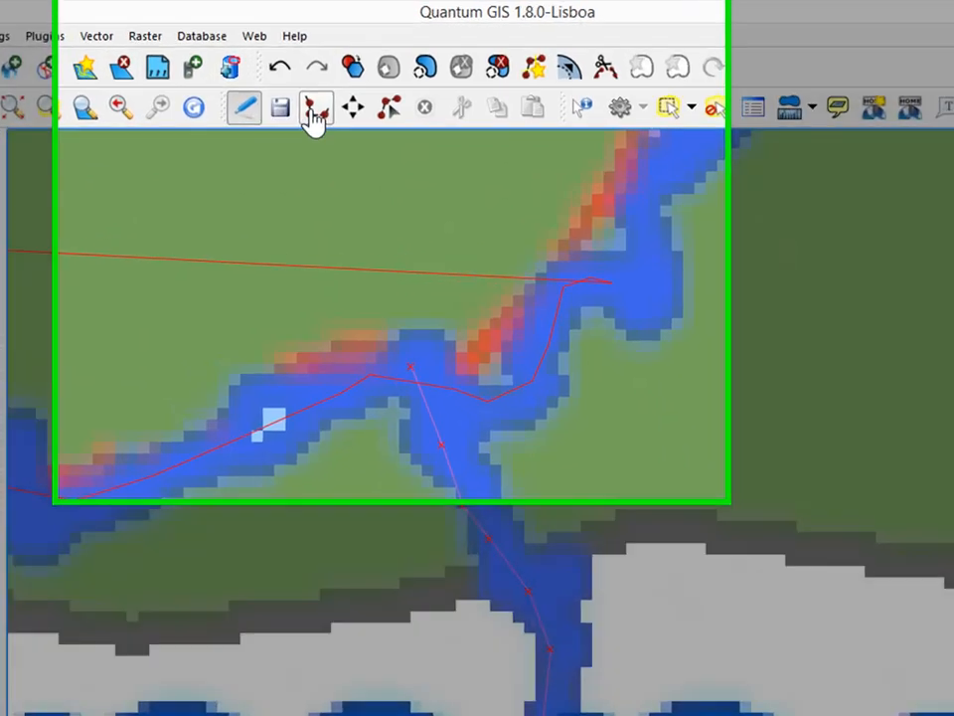
left_click(306, 96)
left_click_drag(661, 221, 907, 199)
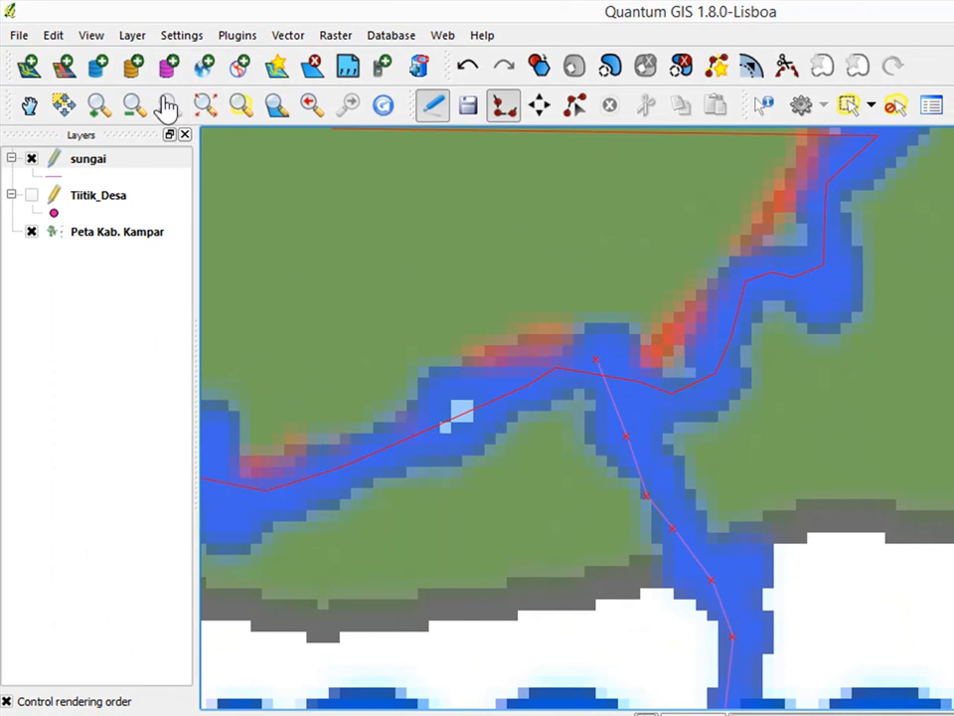
Trace the river north past the end of the S. Subayang line and onward along the eastern channel
left_click(30, 106)
left_click_drag(916, 221, 604, 440)
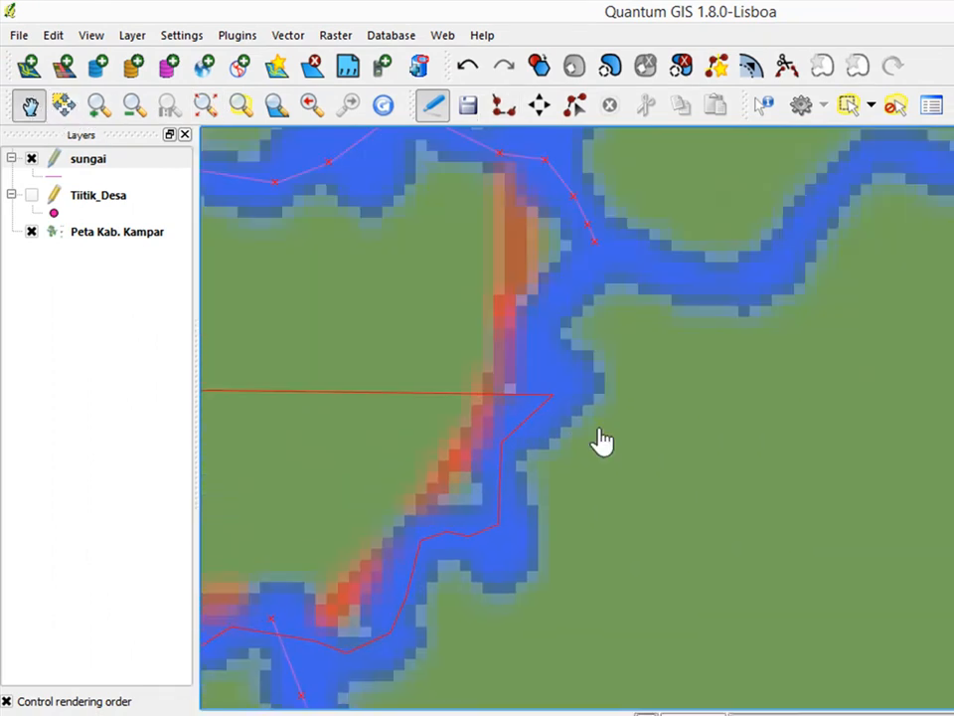
left_click(504, 106)
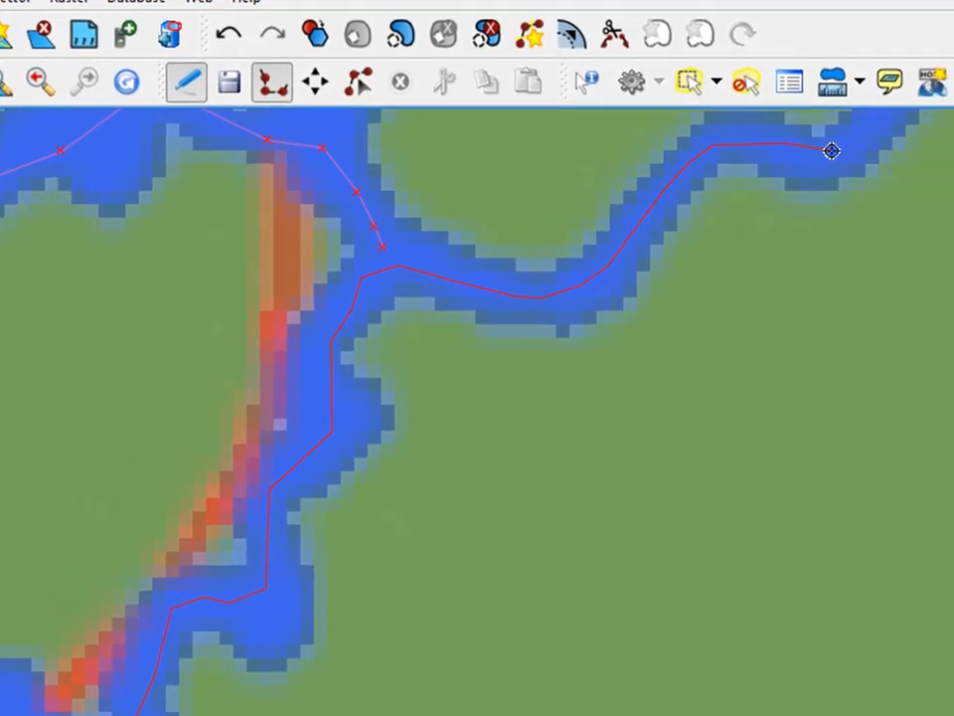
Finish the line on the eastern channel and save it with nama_sunga S. Subanau
right_click(909, 188)
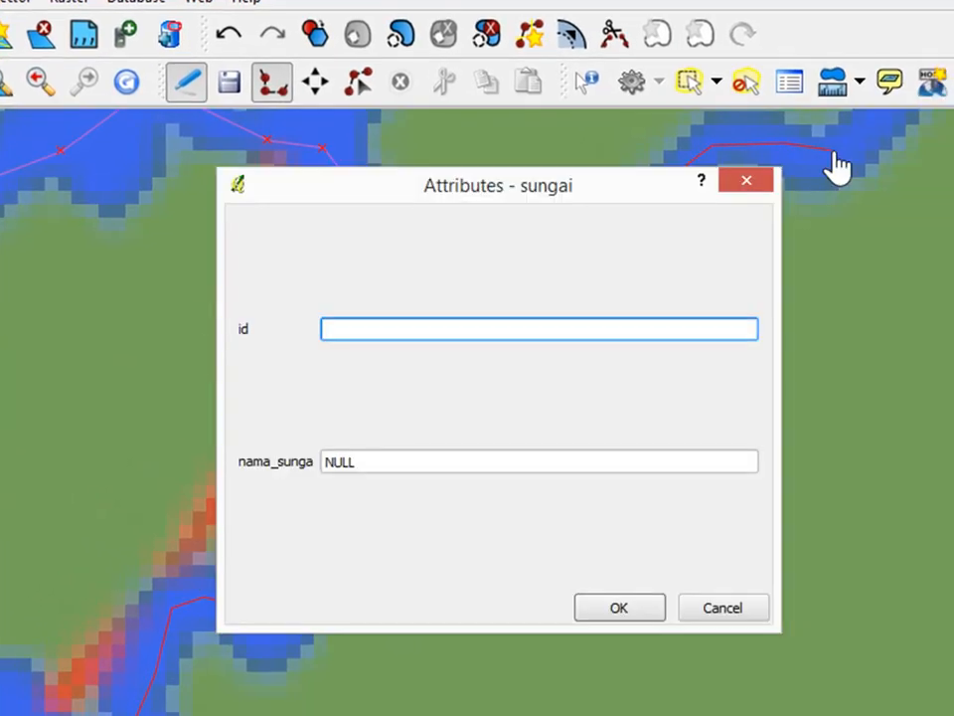
left_click(397, 461)
left_click_drag(393, 459, 309, 450)
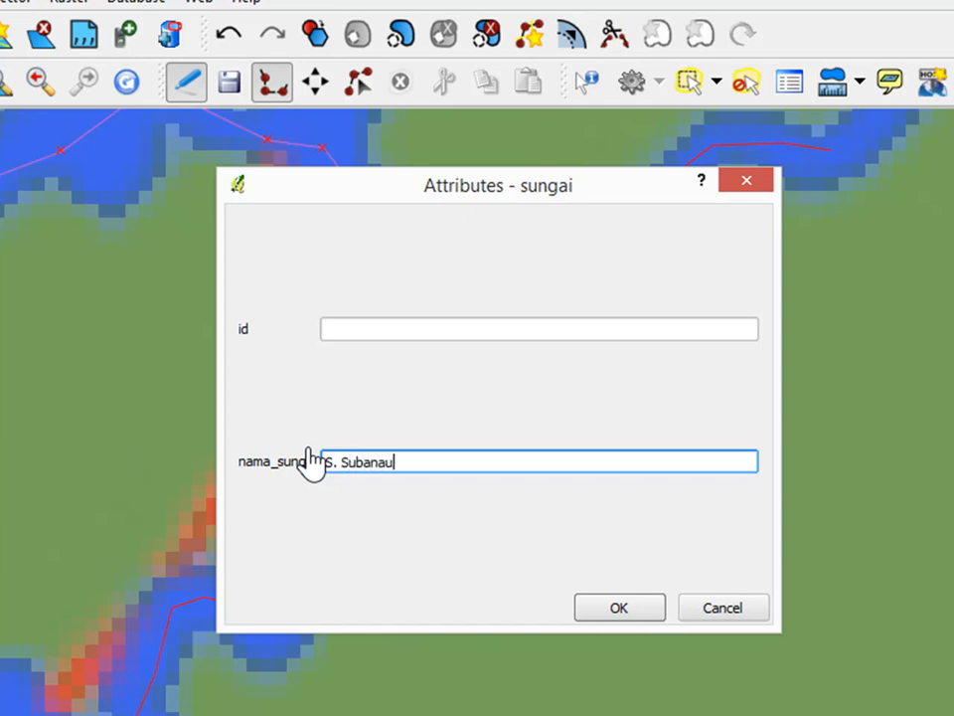
left_click(581, 603)
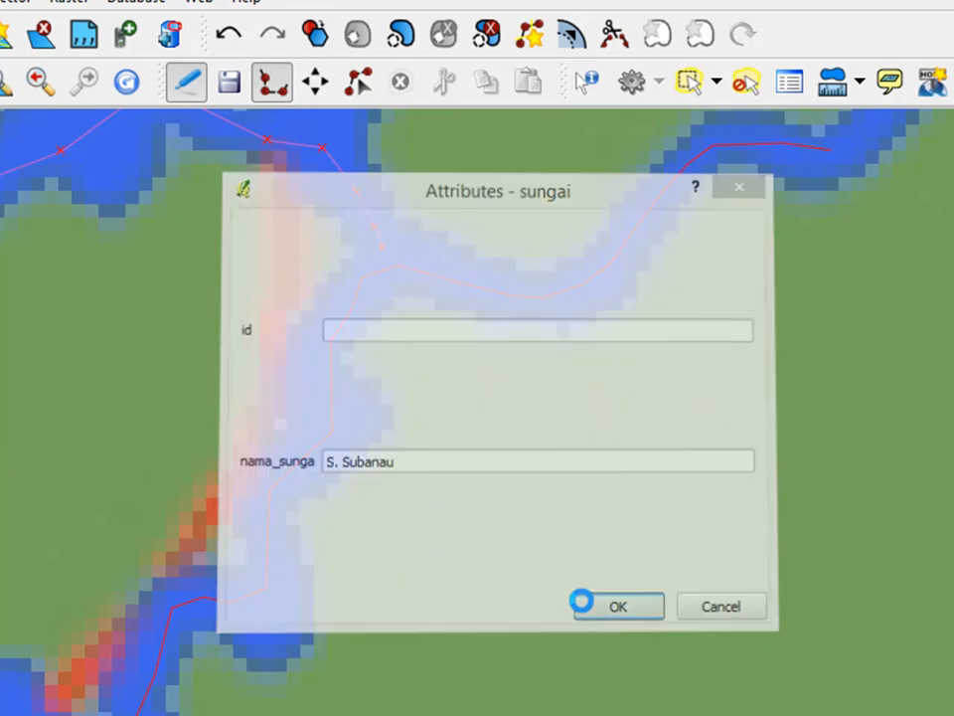
Change the last record's nama_sunga value in the sungai attribute table to S. Tampuanau
scroll(607, 493, "down", 1)
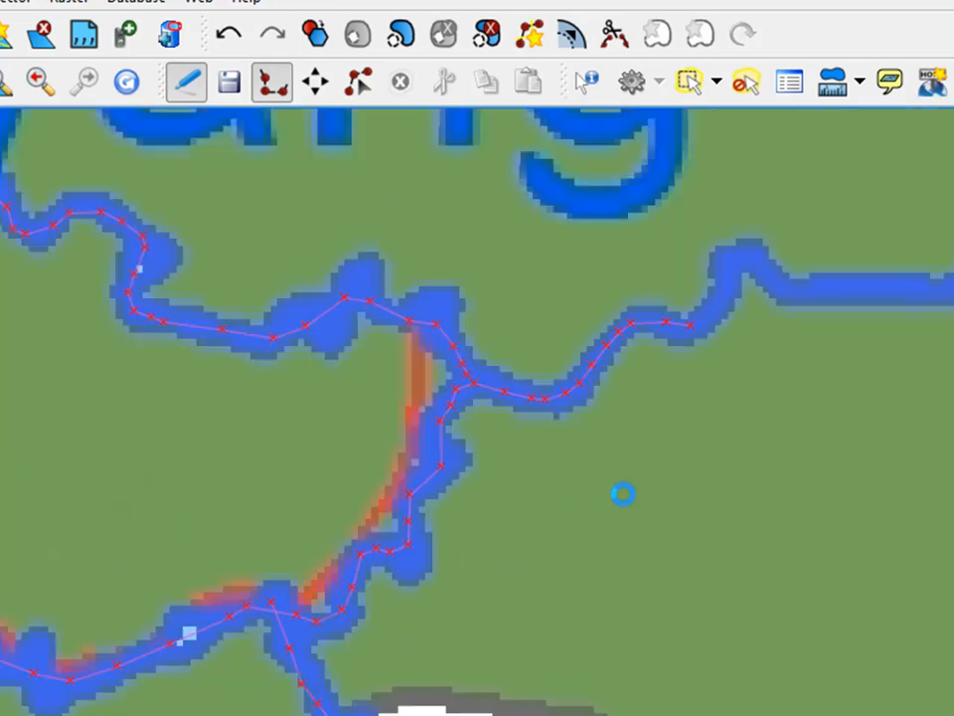
scroll(629, 490, "down", 1)
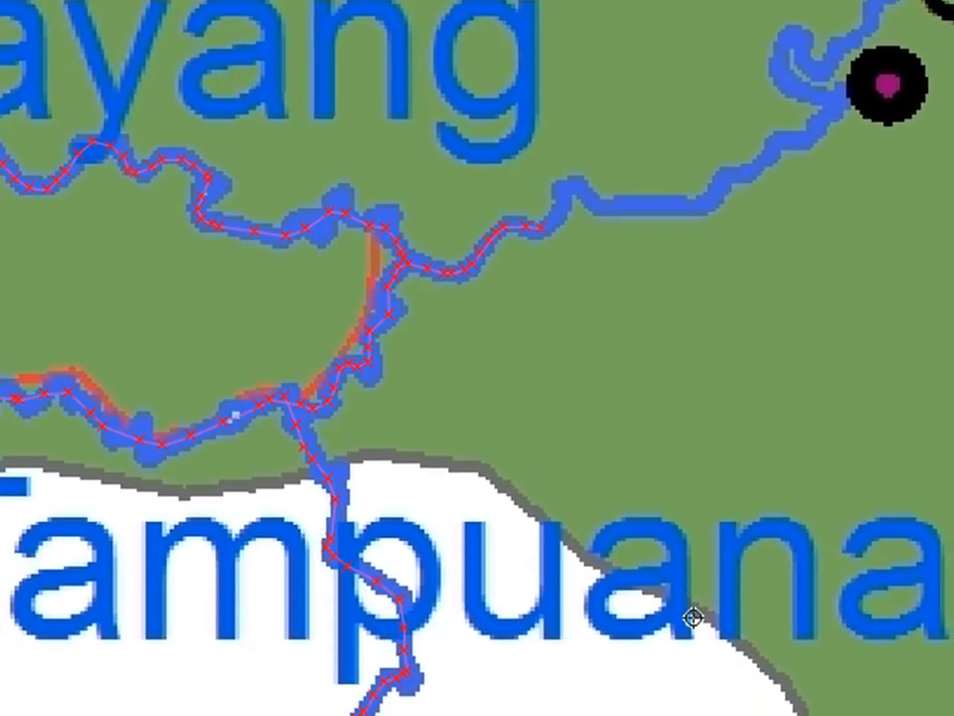
scroll(616, 252, "up", 1)
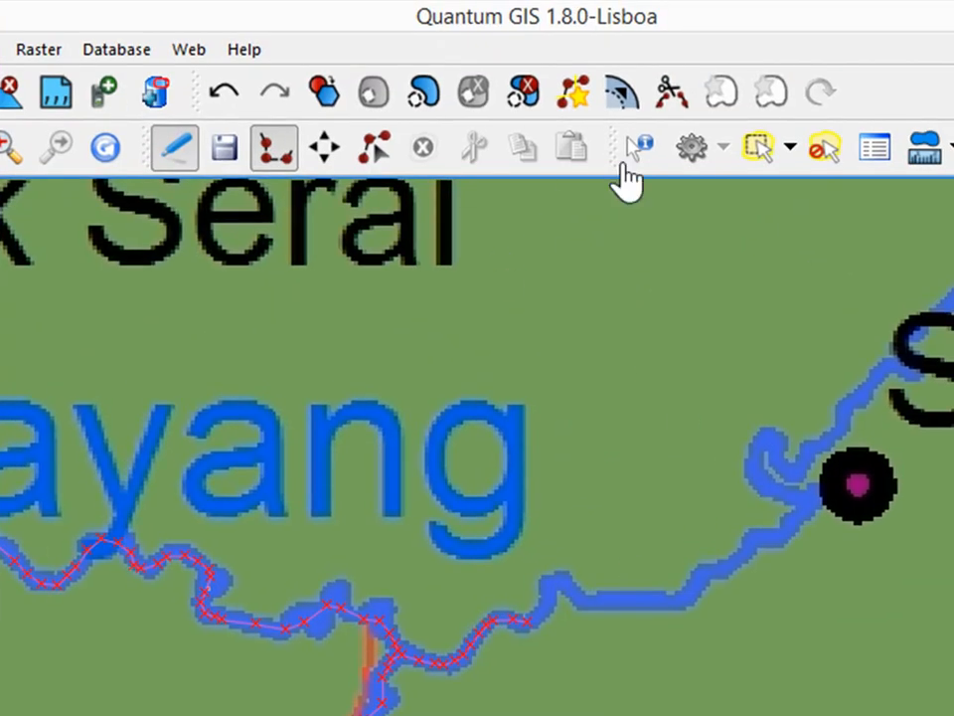
left_click(865, 158)
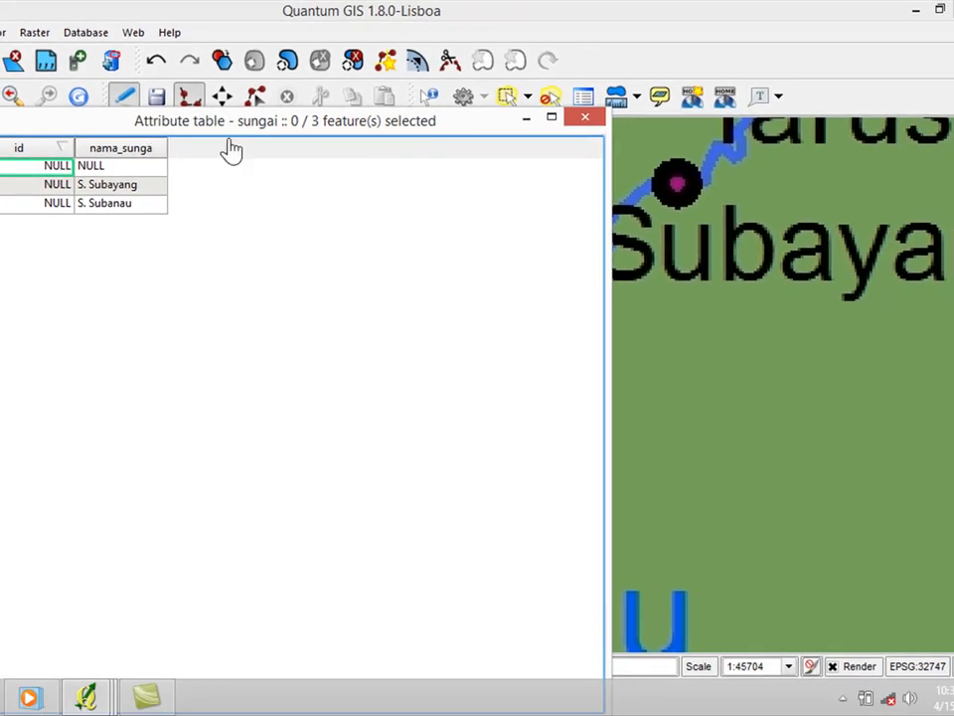
left_click_drag(155, 129, 750, 140)
left_click(714, 206)
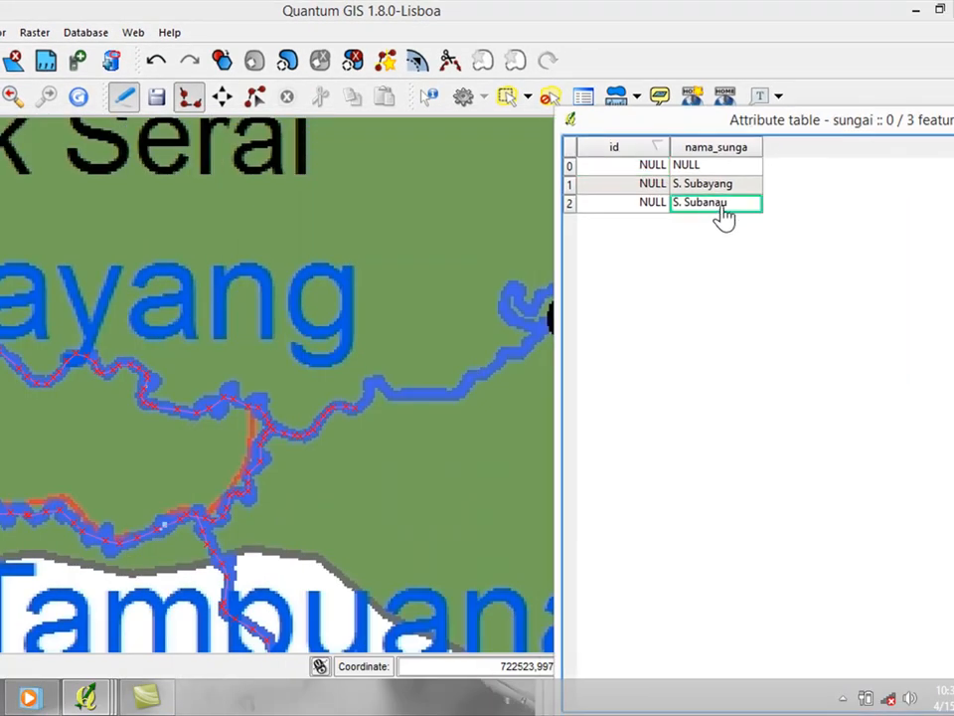
double_click(720, 205)
left_click_drag(731, 206, 690, 207)
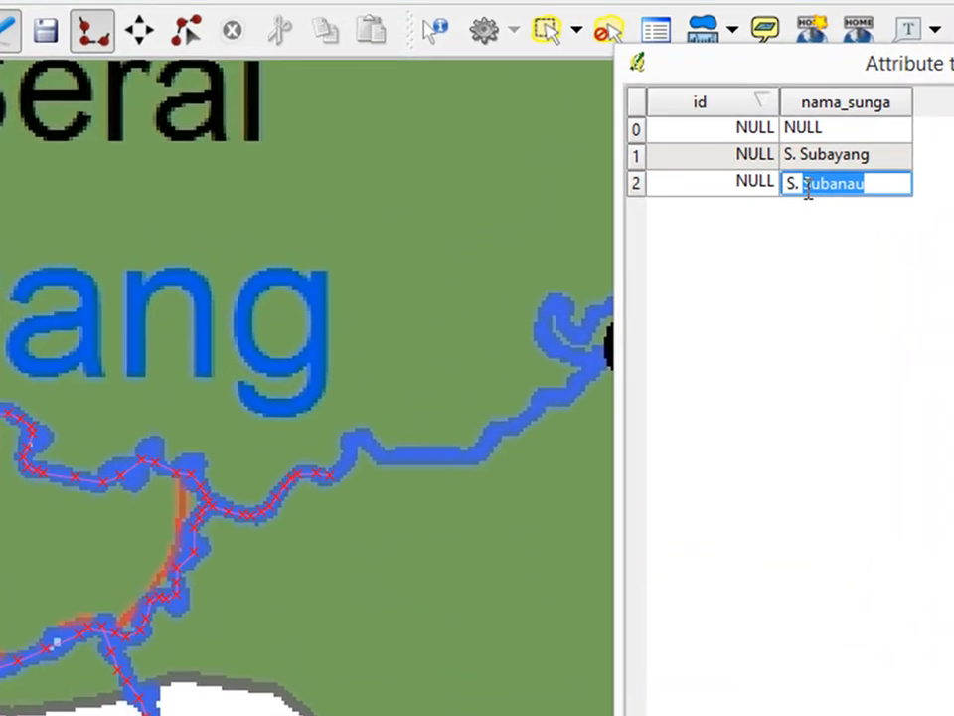
type("Tampu")
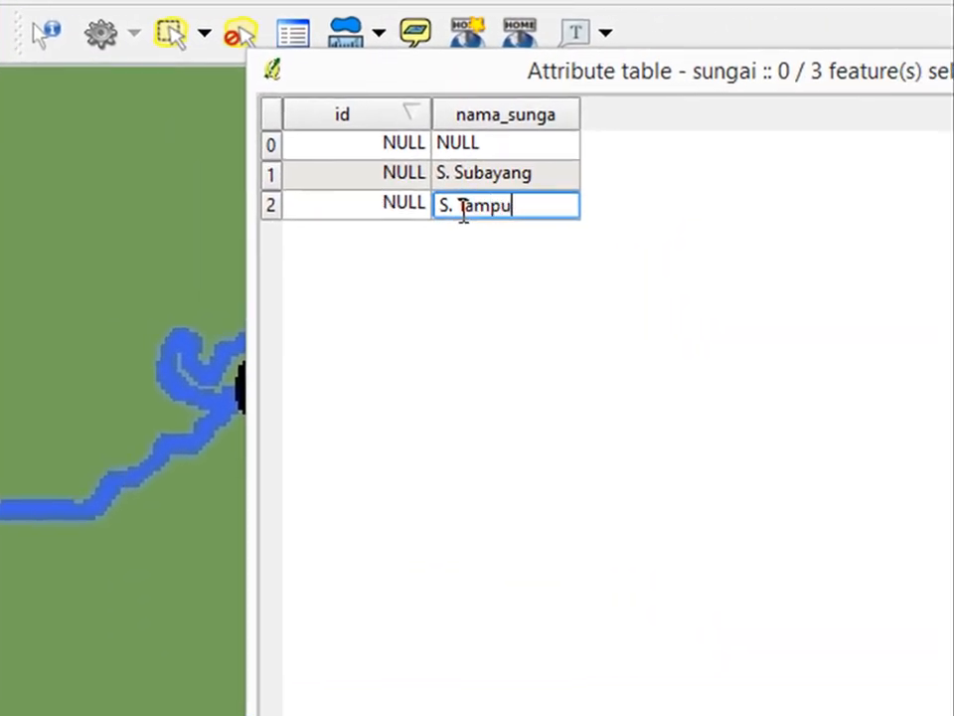
type("anau")
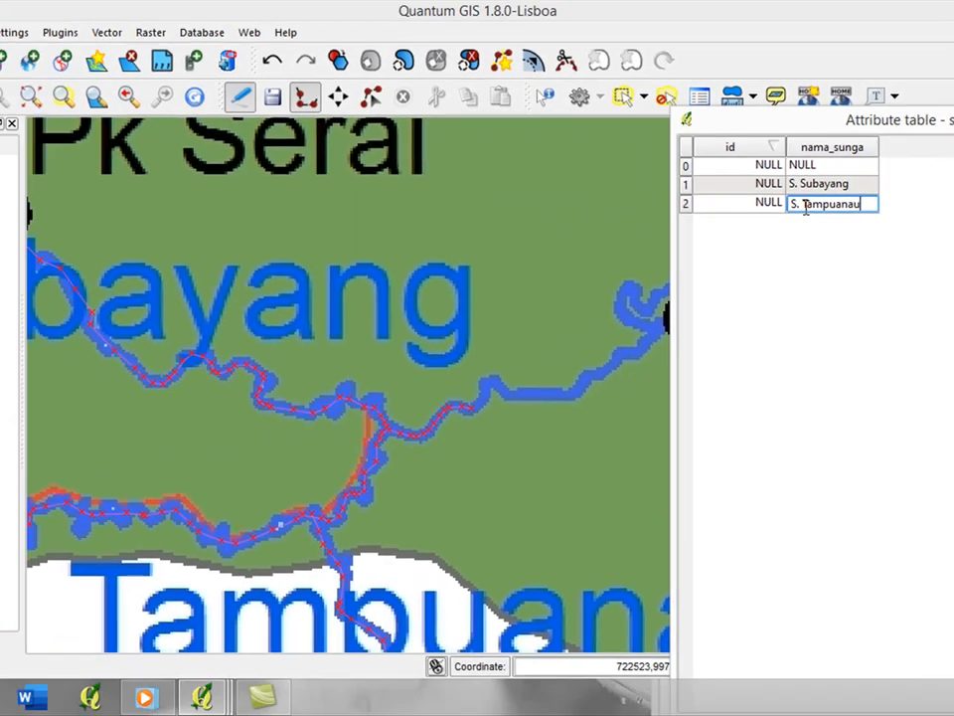
Highlight the S. Subayang record's line and inspect the traced rivers with the Peta Kab. Kampar map temporarily hidden
left_click(686, 185)
left_click_drag(804, 123, 628, 59)
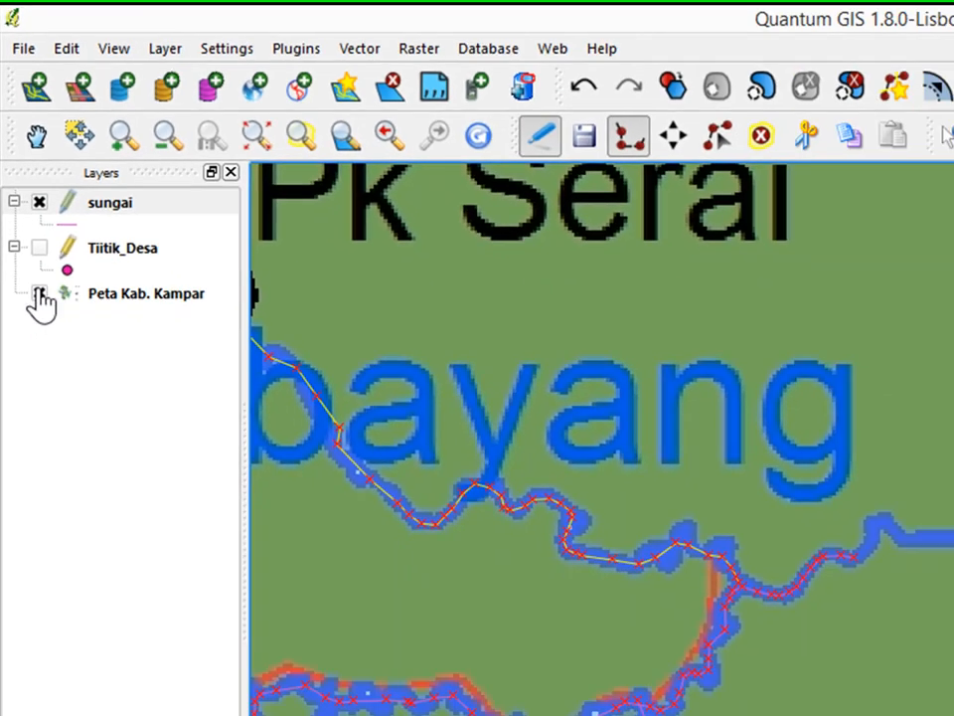
left_click(58, 485)
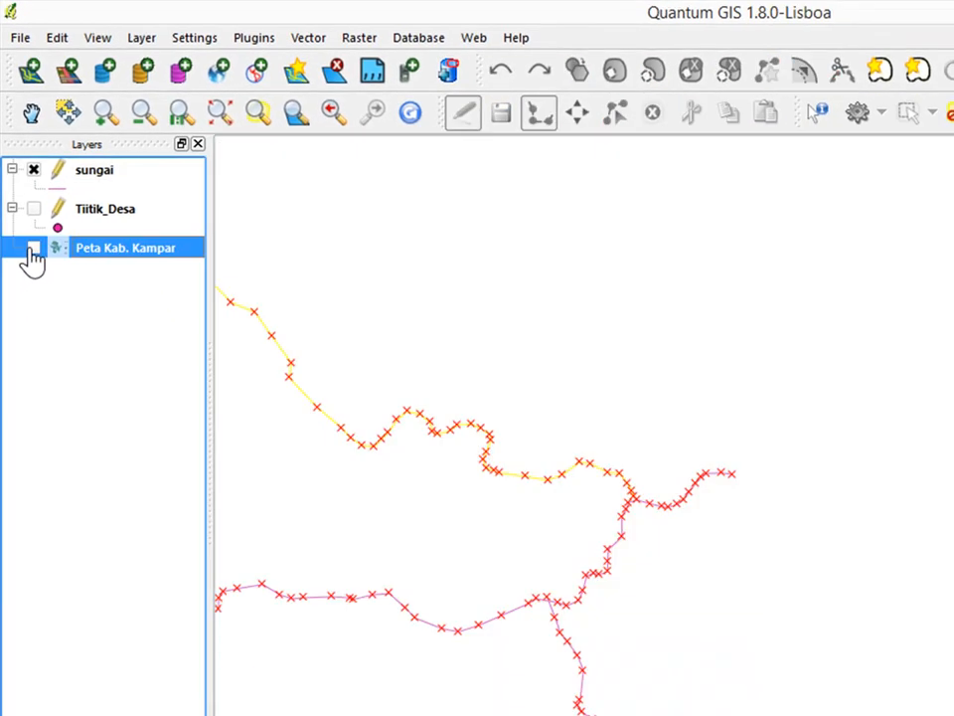
scroll(591, 449, "down", 2)
scroll(464, 464, "up", 4)
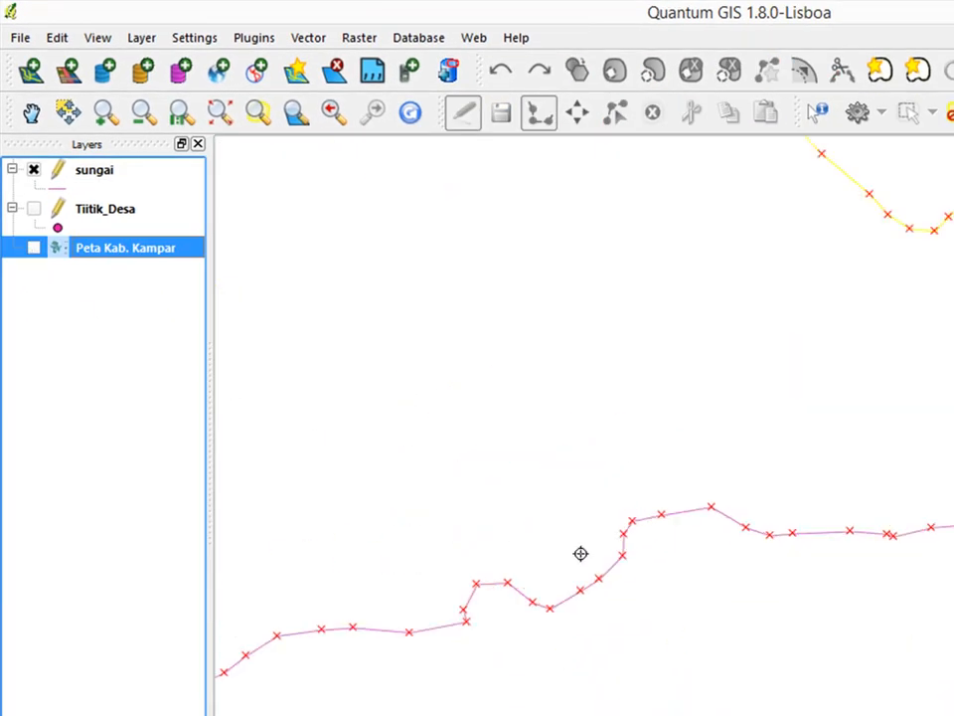
left_click(33, 247)
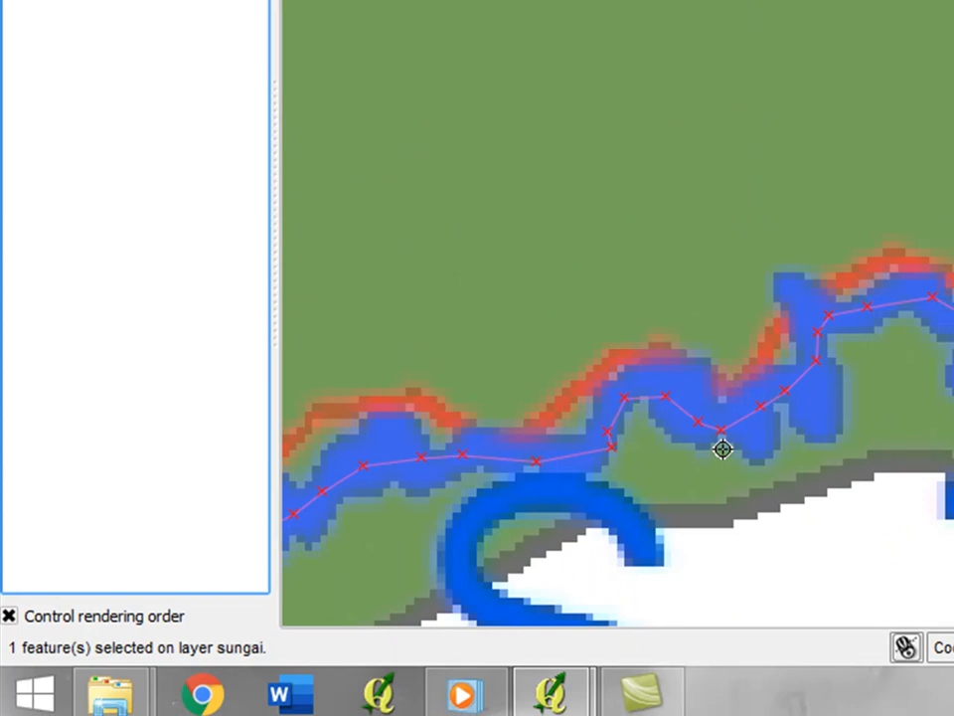
Select the S. Tampuanau line above the letters Ta using Select Single Feature
scroll(636, 450, "up", 1)
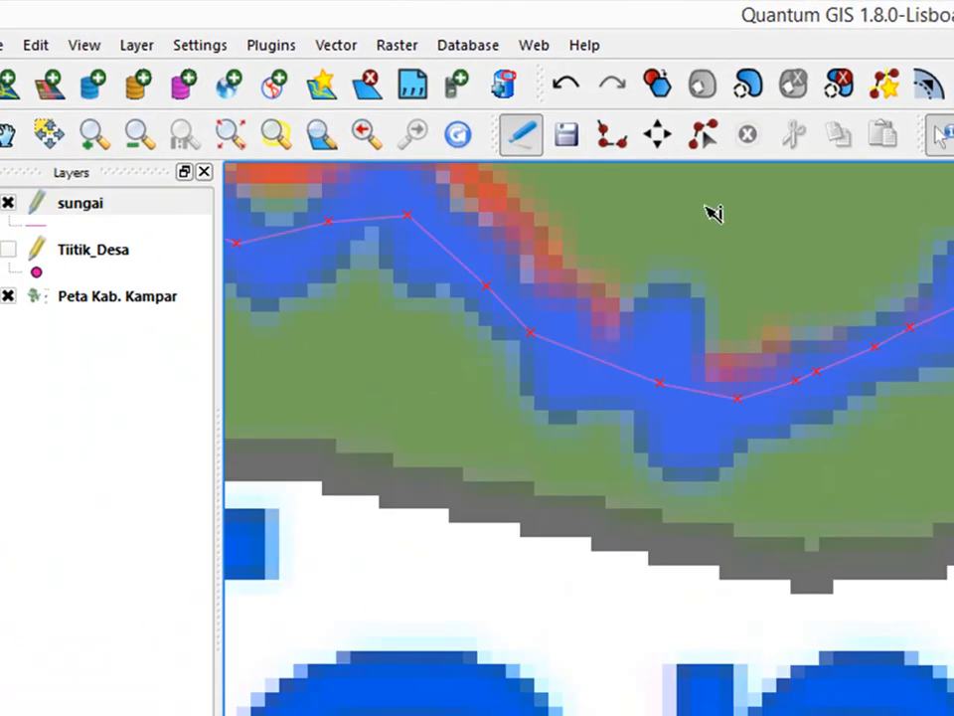
left_click(706, 139)
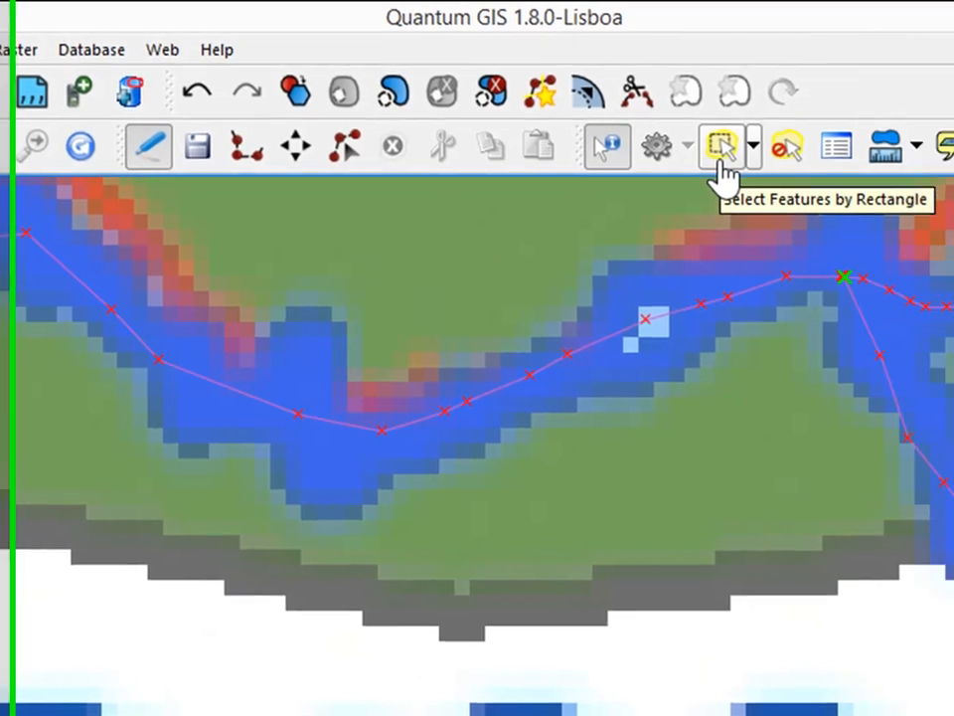
left_click(737, 157)
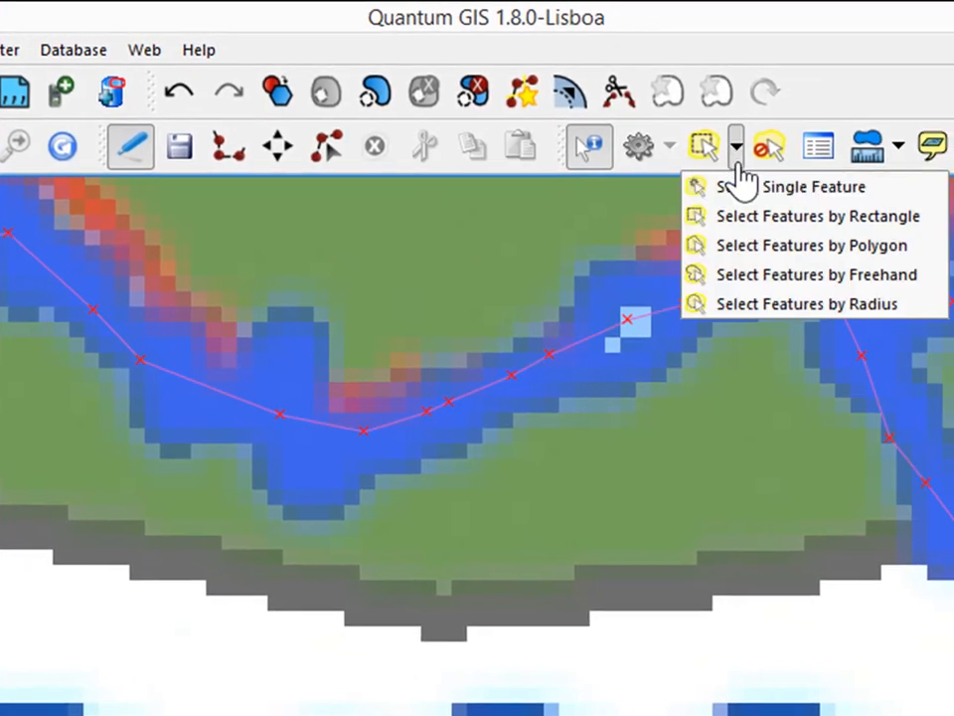
left_click(726, 187)
left_click(333, 423)
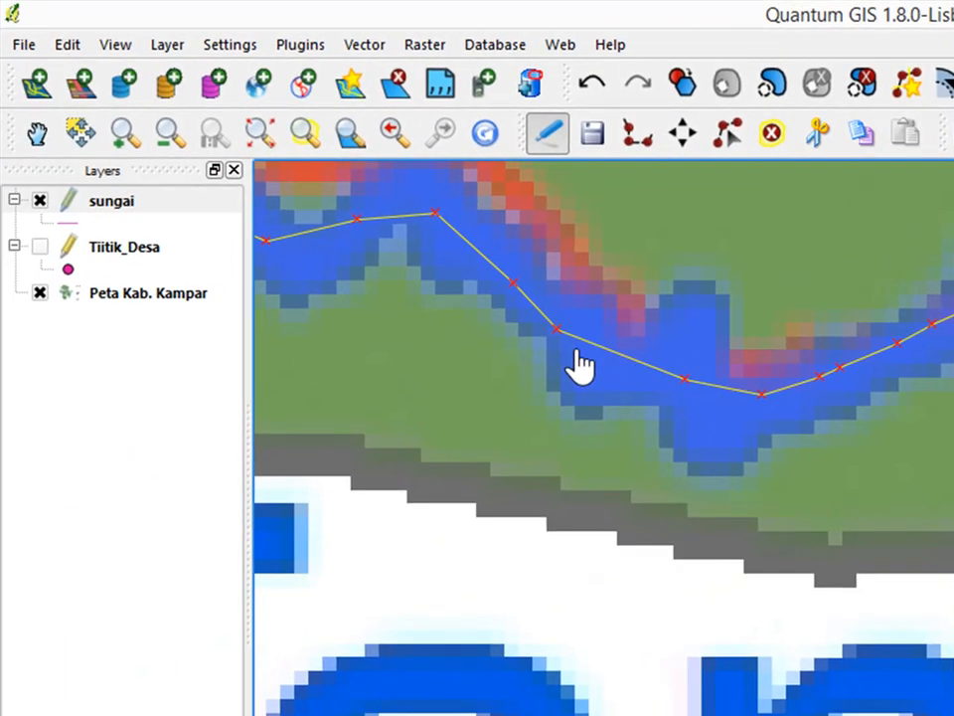
Use the Node Tool to move the selected line's vertex at the dip down toward the middle of the blue channel
scroll(571, 345, "up", 1)
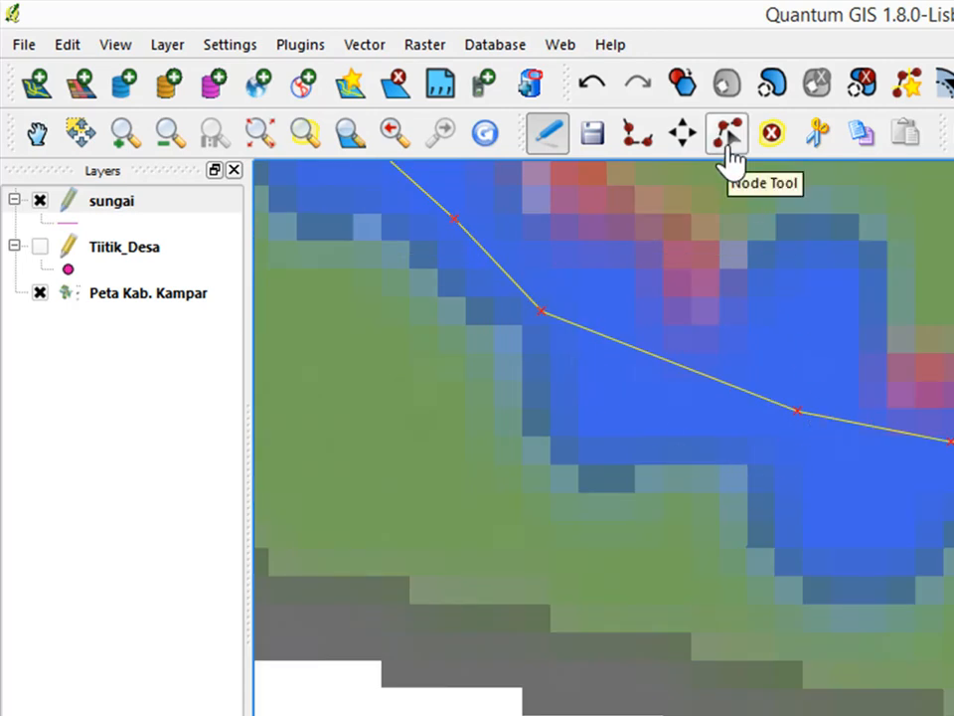
left_click(730, 133)
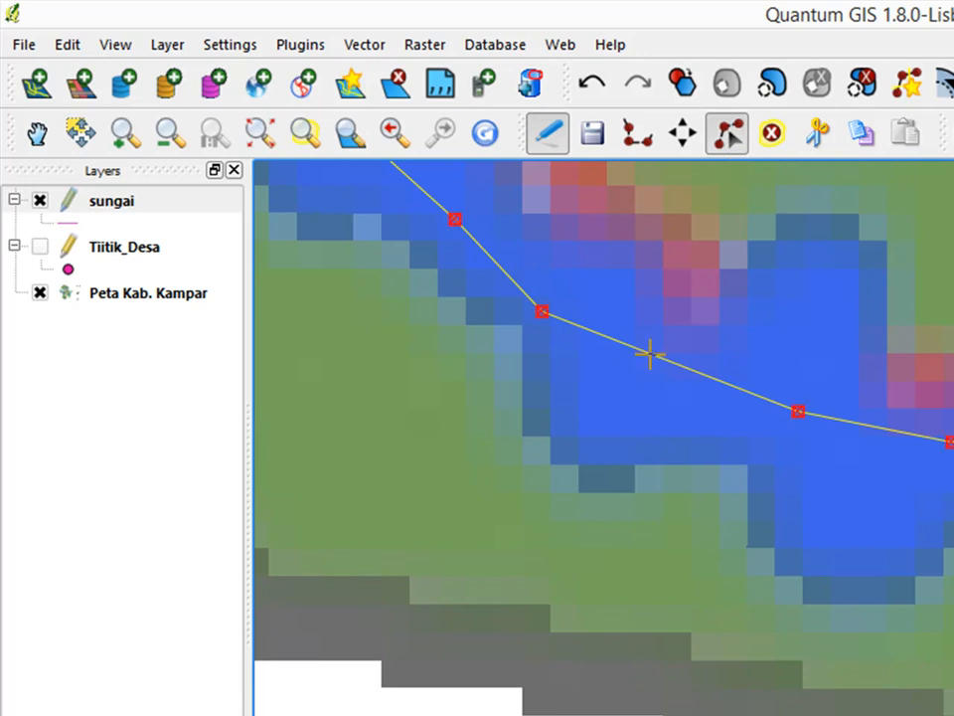
left_click(649, 352)
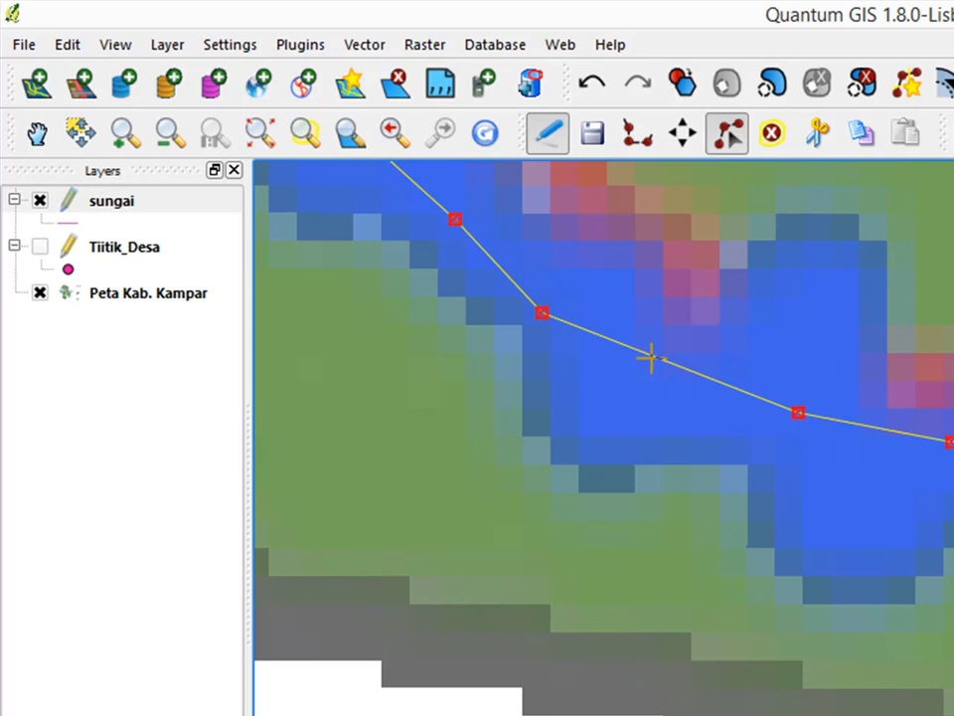
left_click_drag(799, 416, 795, 449)
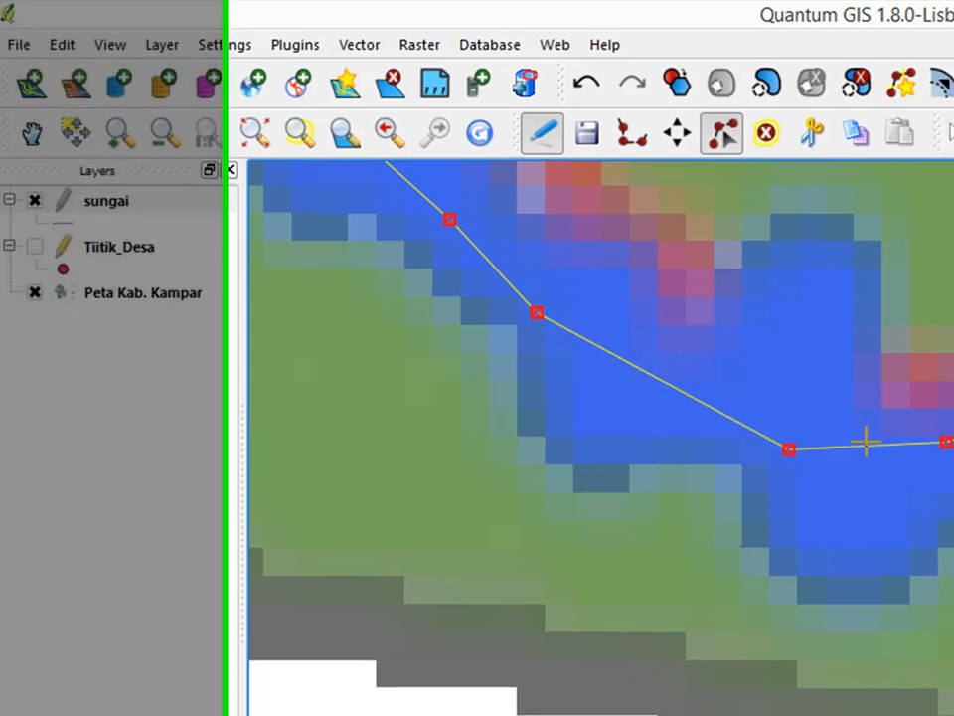
left_click(873, 448)
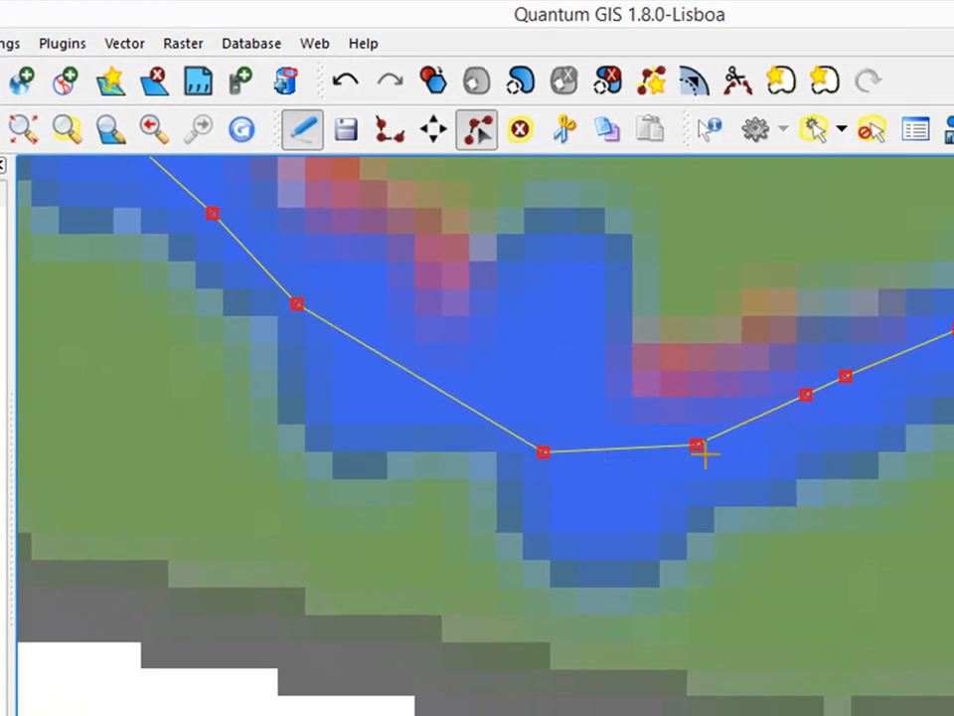
Move the two vertices east of the dip toward the channel centre and add a vertex on the segment west of it
left_click_drag(805, 398, 785, 423)
left_click_drag(850, 376, 867, 390)
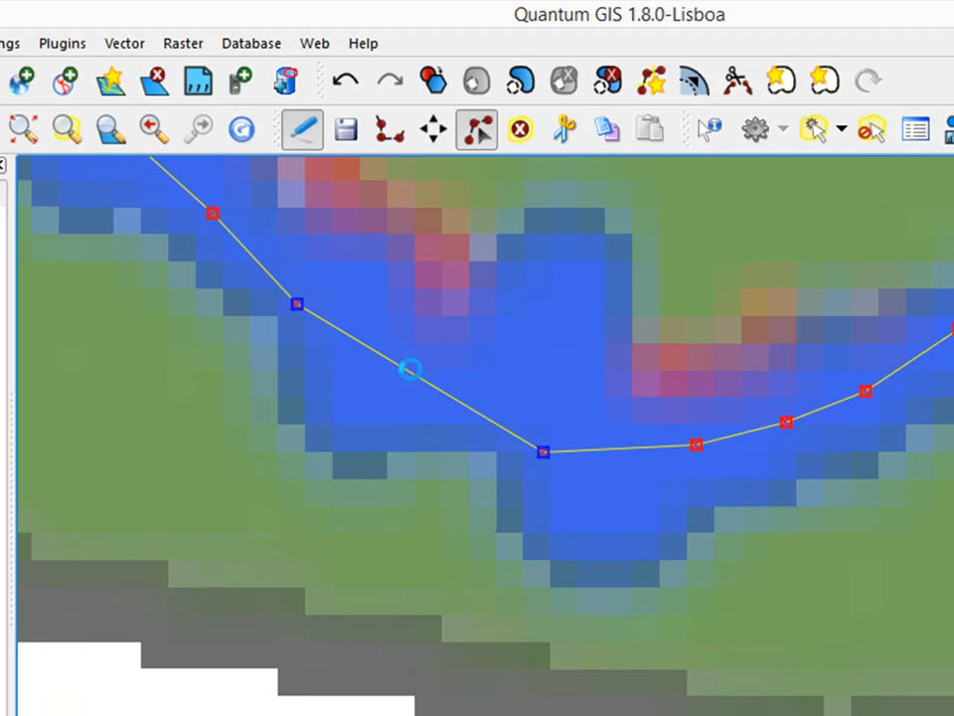
left_click_drag(407, 373, 431, 374)
scroll(756, 584, "down", 1)
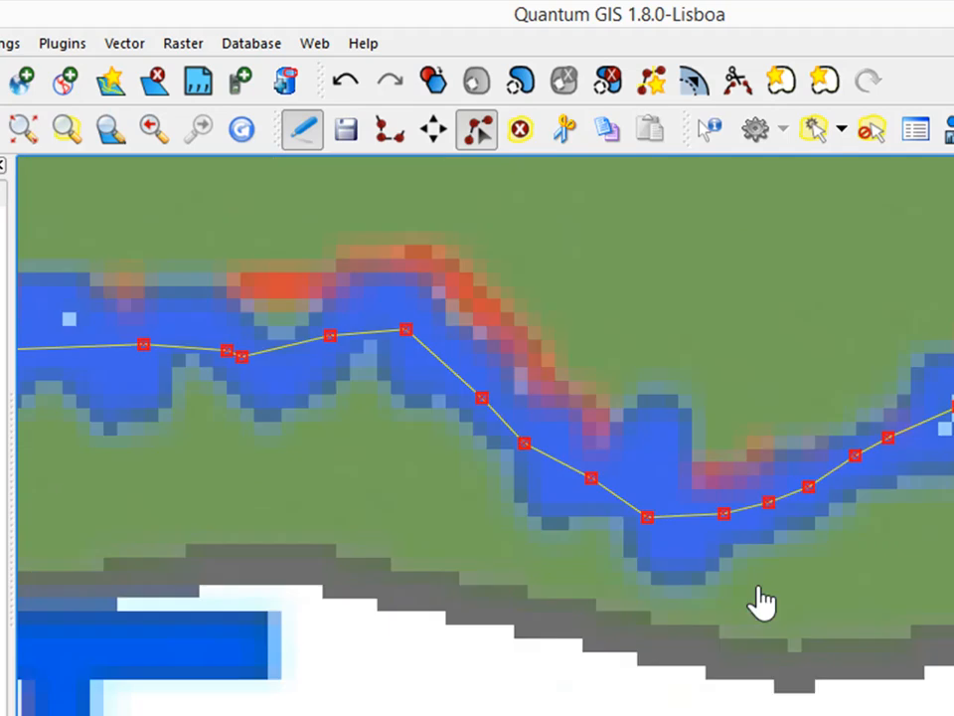
Add a vertex on the segment above the narrow green notch and pull it up into the channel
scroll(138, 325, "up", 1)
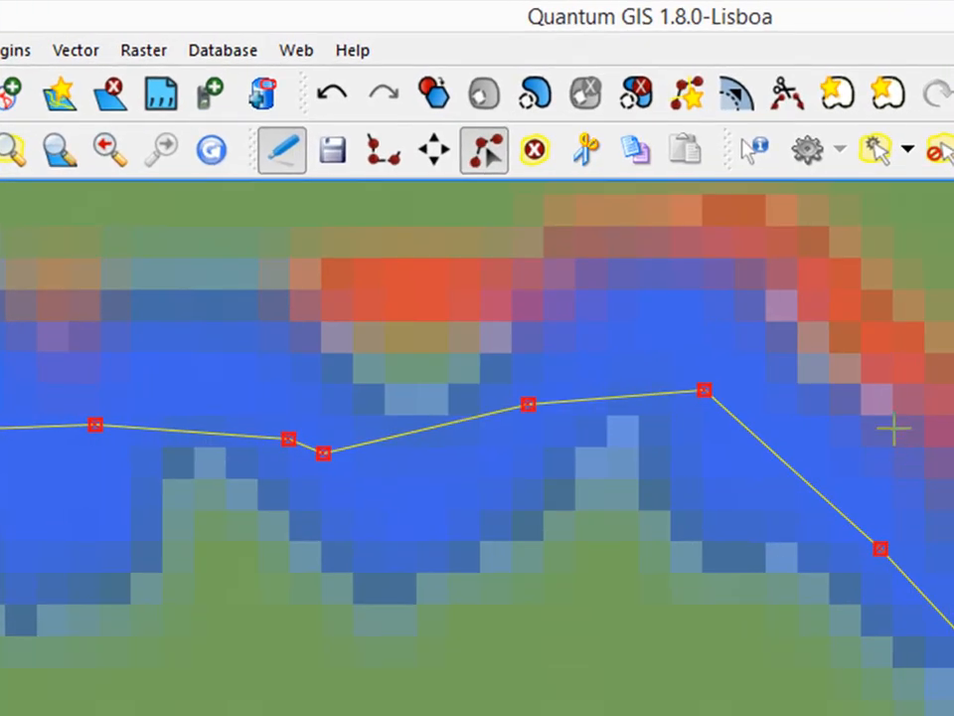
mouse_move(617, 399)
left_mouse_down()
mouse_move(624, 415)
mouse_move(616, 392)
left_mouse_up()
left_click(616, 395)
scroll(768, 478, "up", 1)
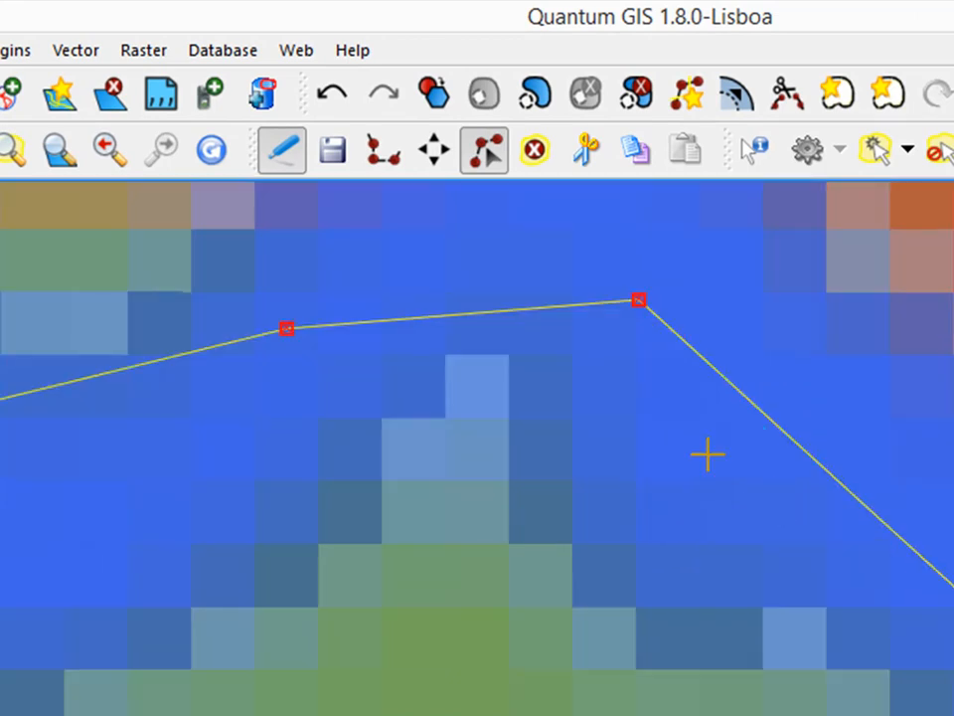
left_click(453, 314)
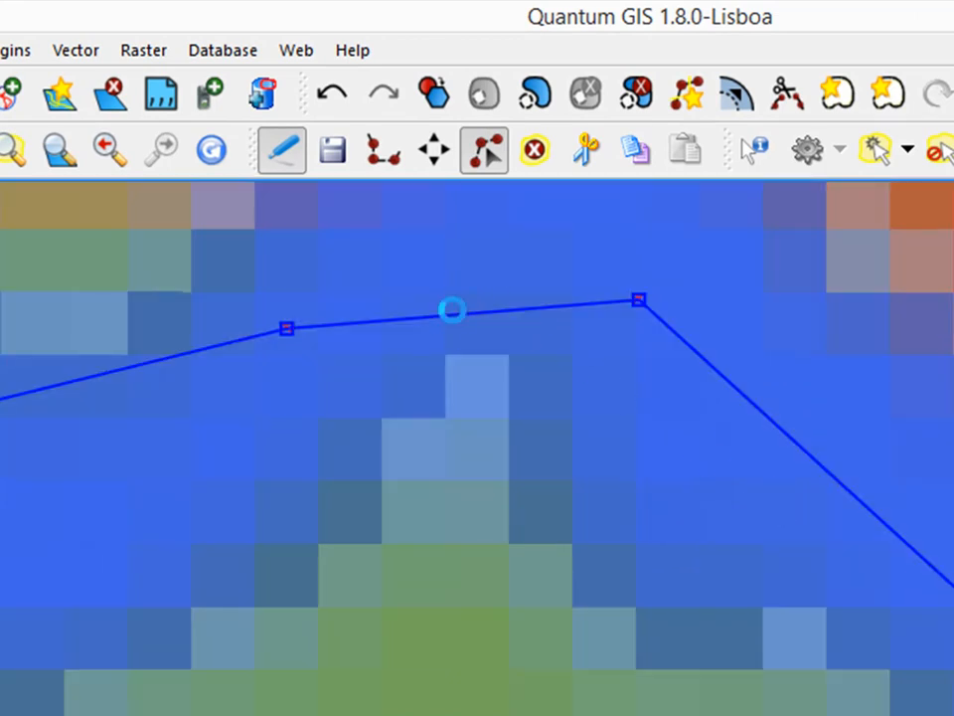
double_click(453, 314)
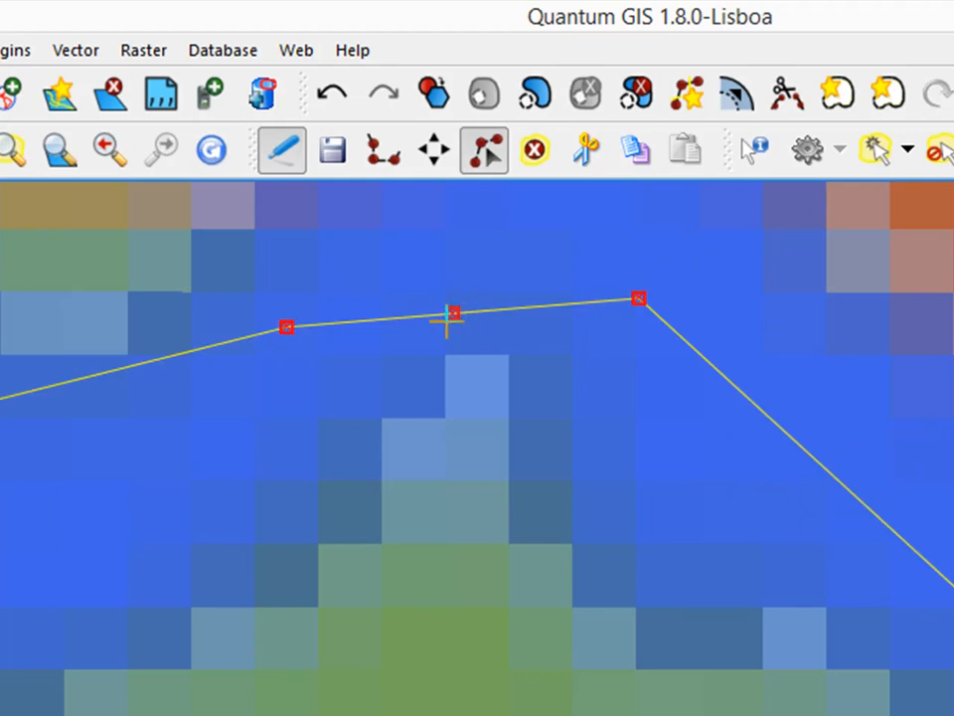
left_click_drag(448, 316, 460, 248)
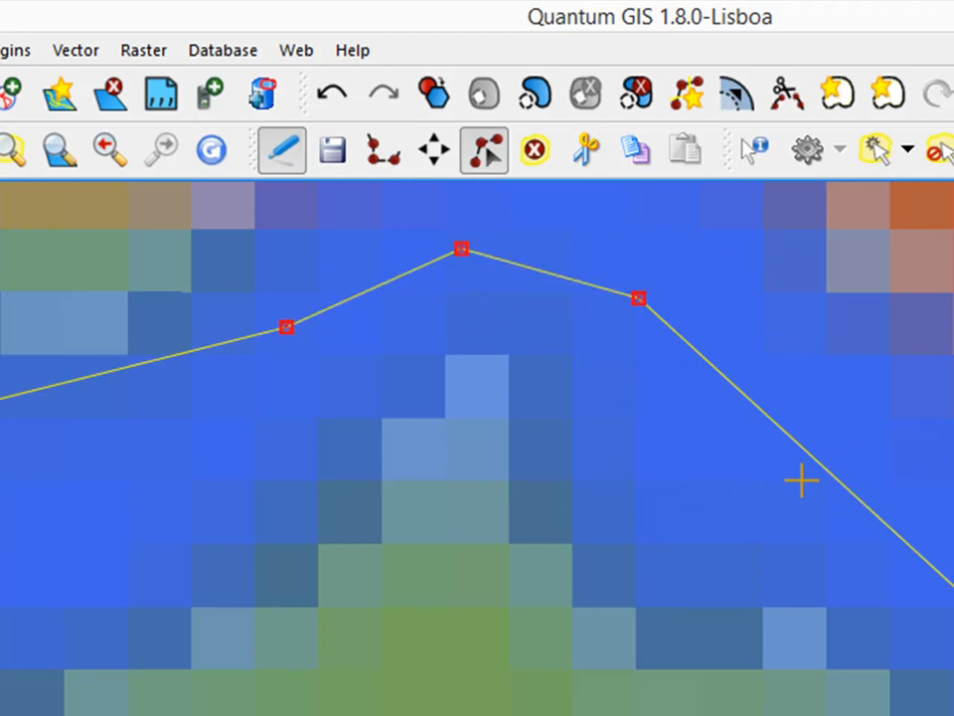
Add a vertex on the segment descending southeast from the notch, and shift it and the following vertex outward along the bend
left_click(816, 457)
left_click(815, 459)
left_click(822, 477)
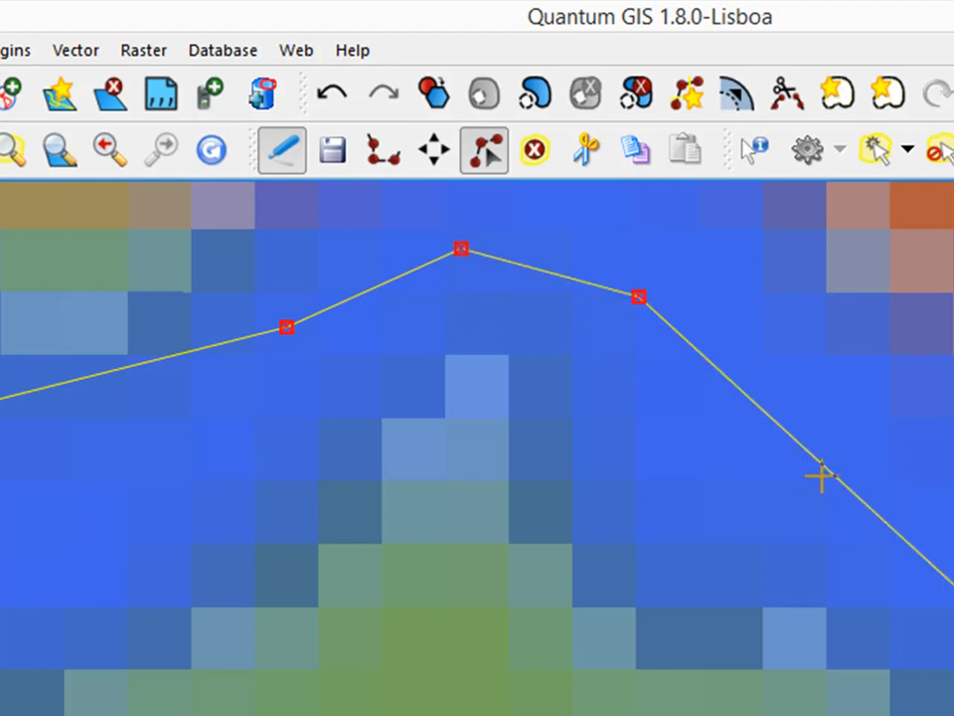
left_click(842, 482)
left_click(843, 482)
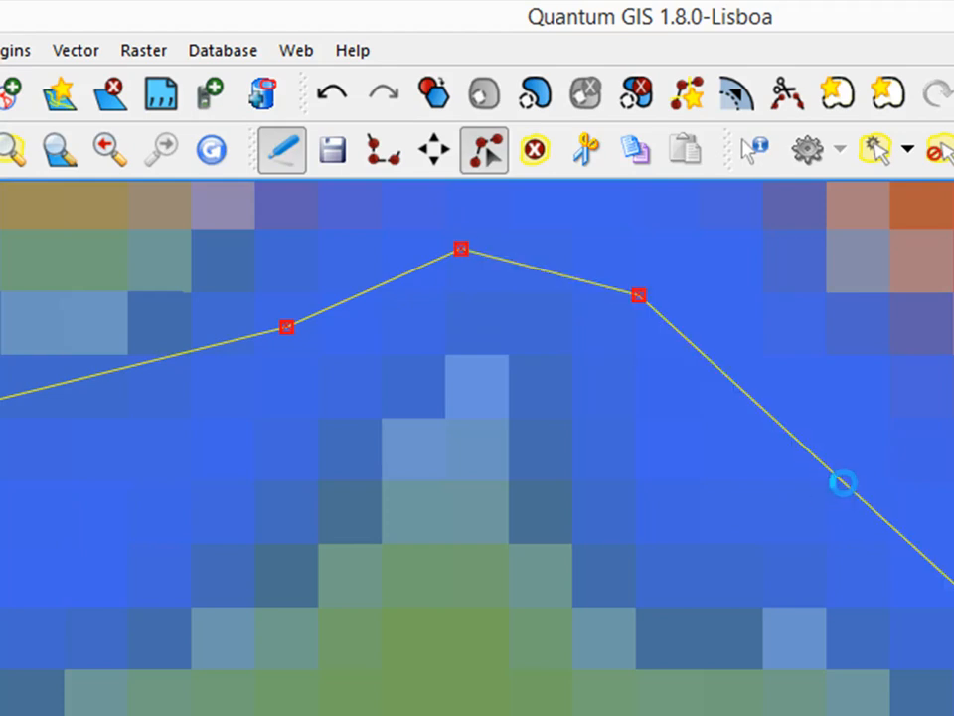
double_click(843, 483)
left_click_drag(517, 308, 562, 290)
key("ctrl+z")
left_click_drag(775, 618, 861, 618)
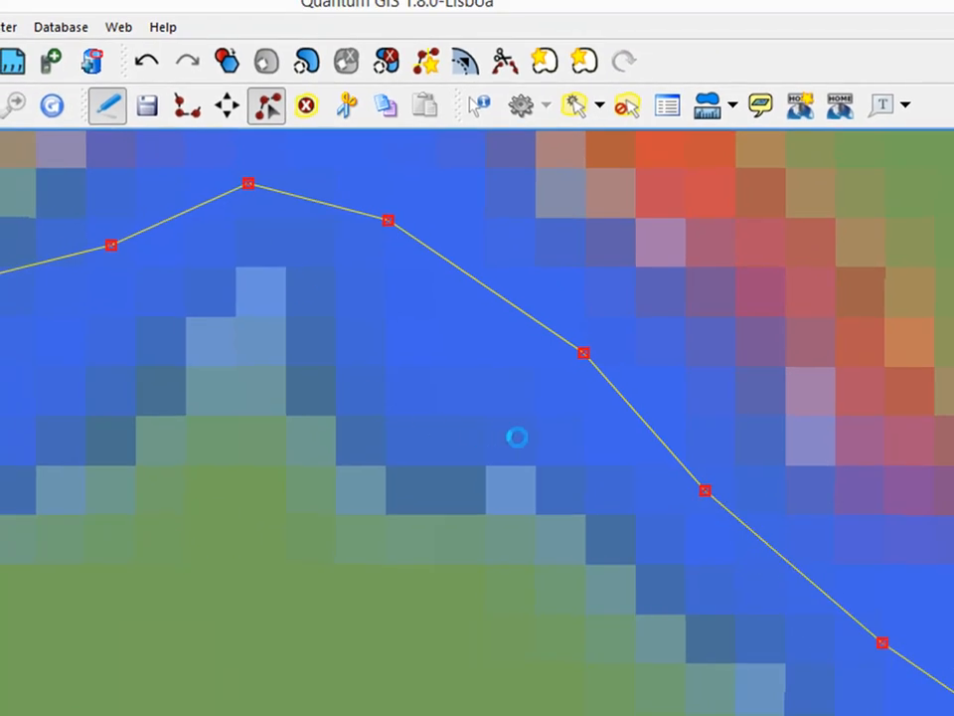
Shift the line segment beneath the southward-pointing green notch down into the channel, and add a vertex on it, moved southeast
scroll(34, 360, "up", 1)
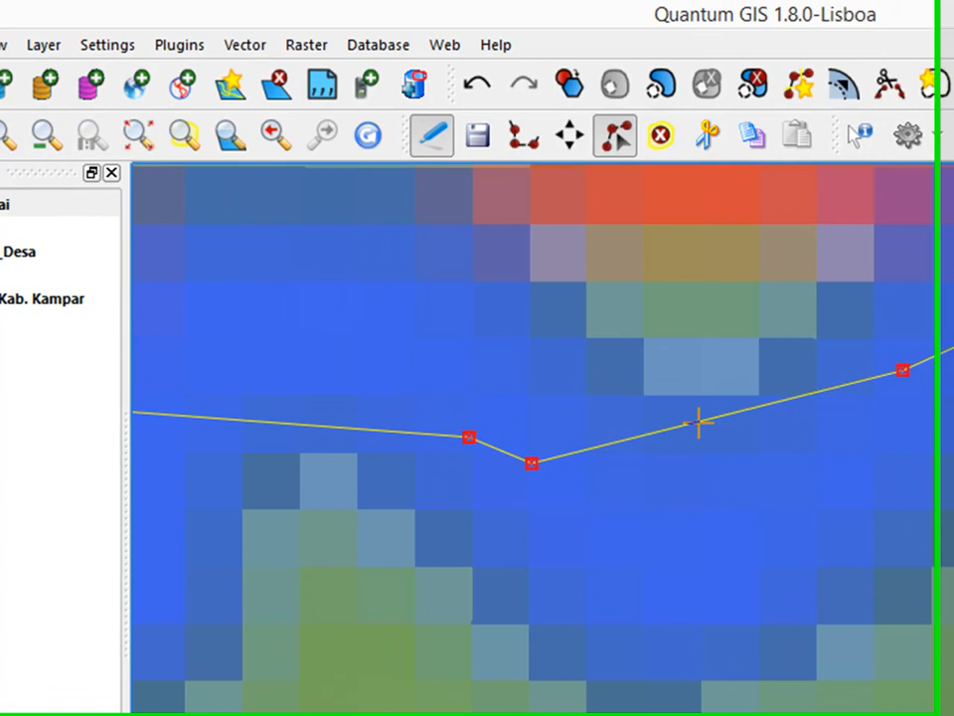
left_click_drag(338, 355, 408, 374)
left_click_drag(801, 450, 733, 449)
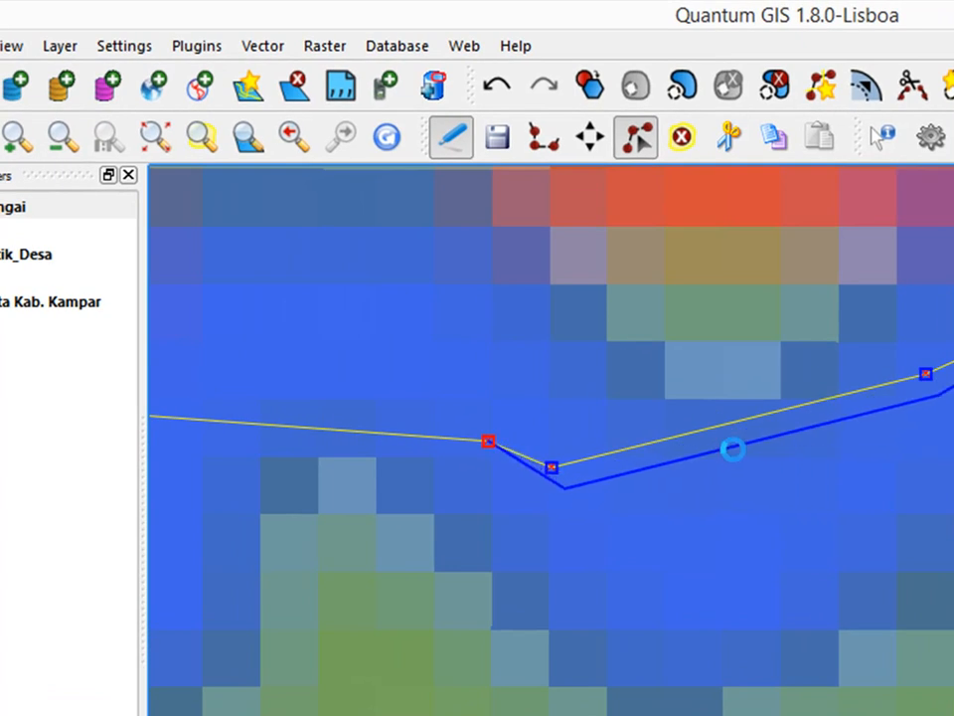
left_click(744, 448)
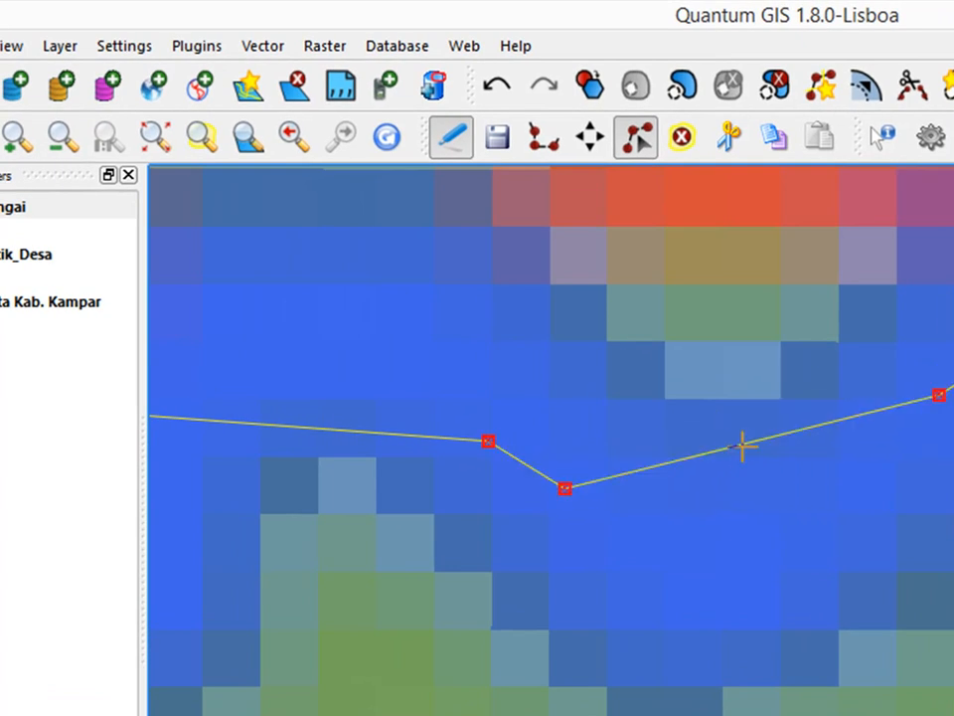
scroll(742, 446, "up", 1)
double_click(731, 444)
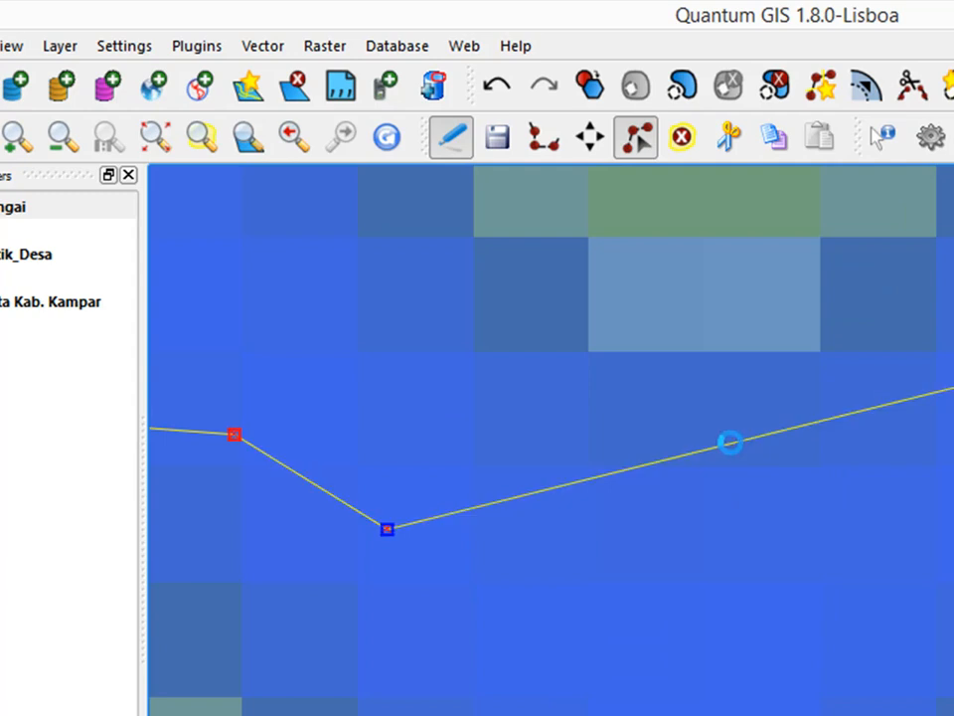
left_click_drag(731, 443, 914, 540)
Add a vertex midway on the flat segment beneath the notch and pull it down to round the dip
left_click(639, 538)
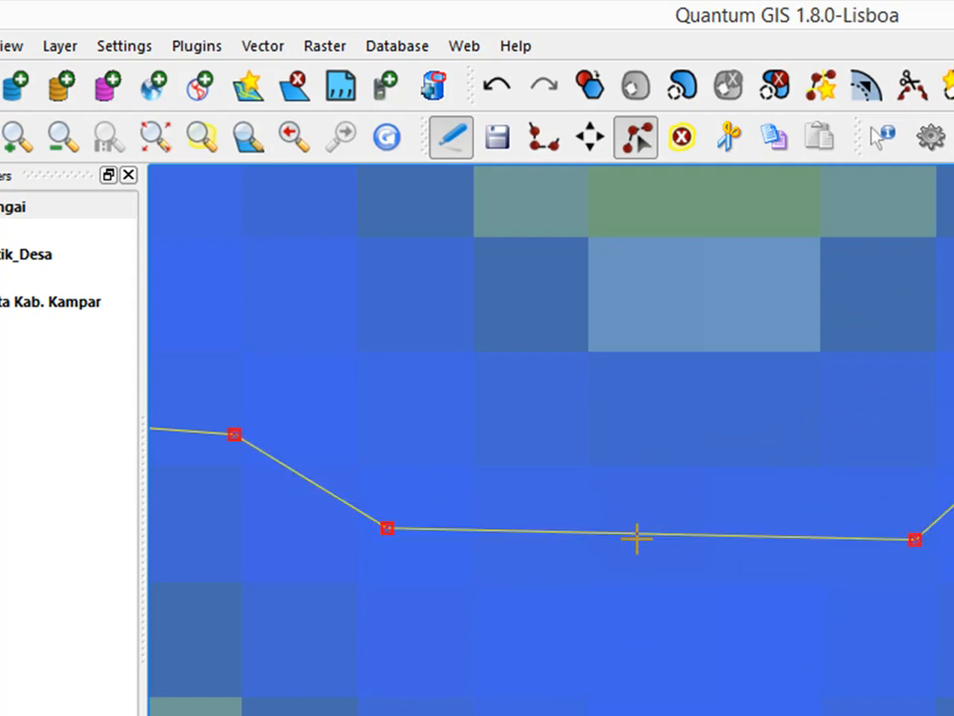
left_click(635, 535)
left_click(633, 534)
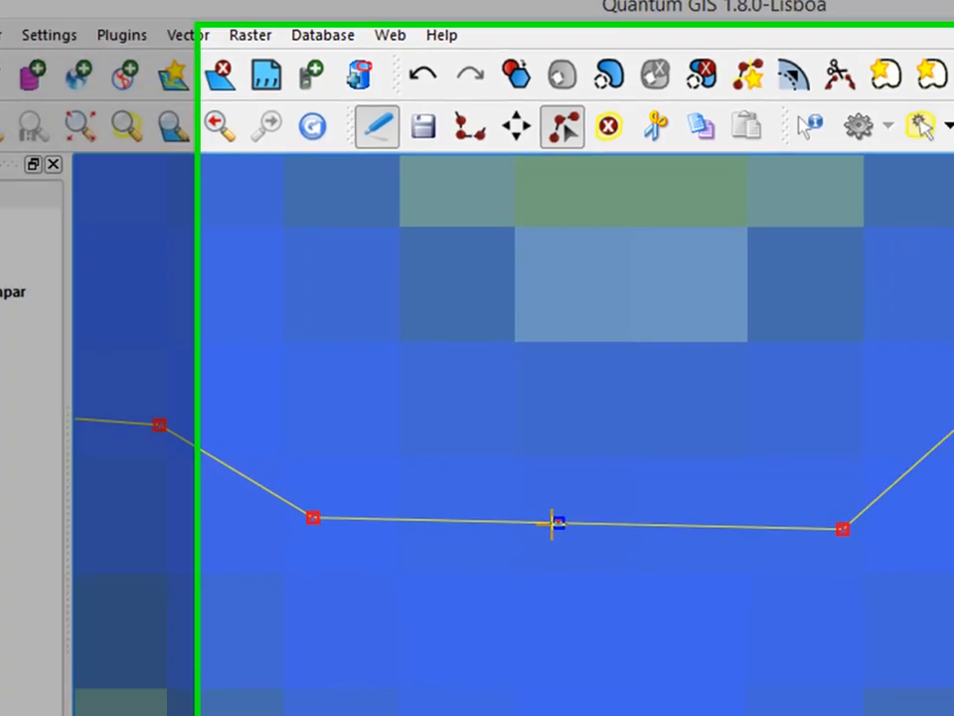
left_click_drag(633, 534, 614, 621)
left_click_drag(340, 589, 345, 586)
Add a vertex east of the vertex under the purple patch and lower it slightly; move the patch's vertex down to mid-channel
scroll(809, 622, "down", 1)
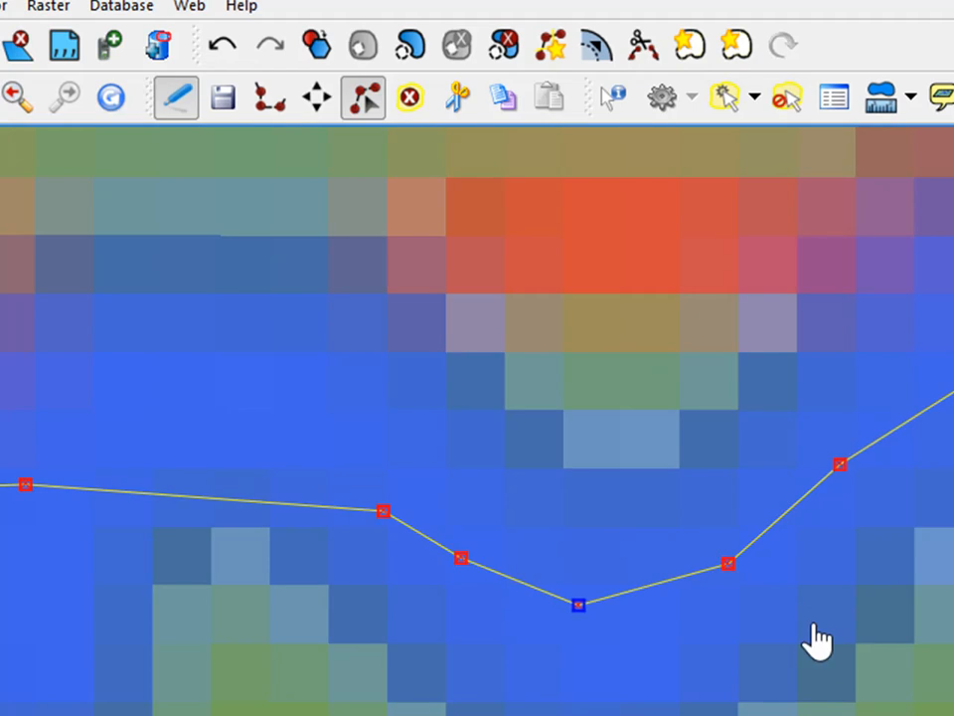
scroll(810, 622, "down", 1)
scroll(894, 648, "up", 1)
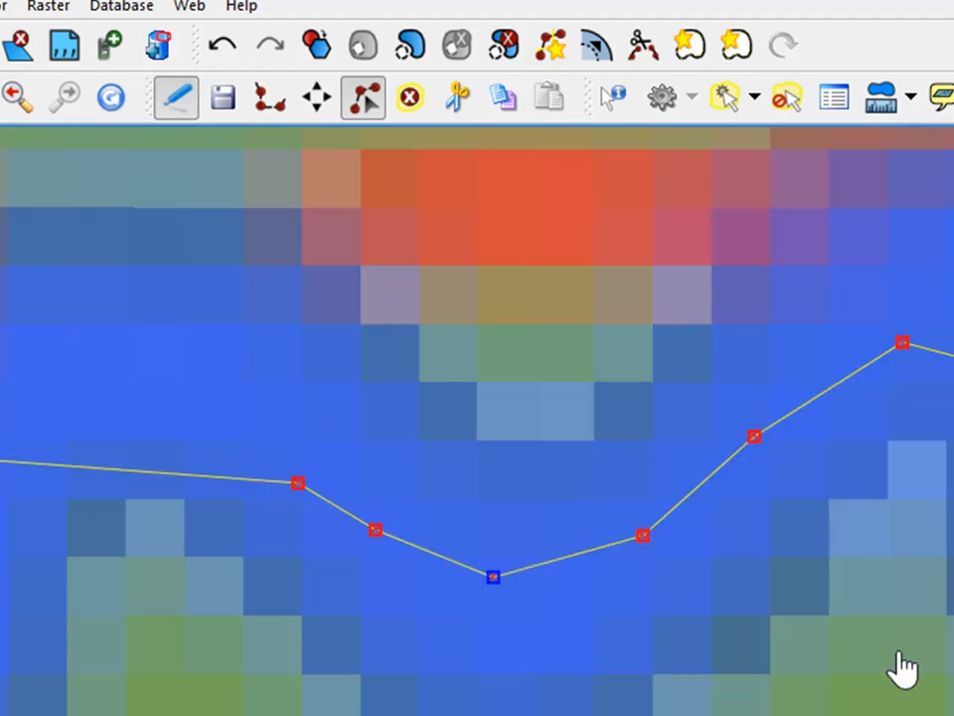
scroll(628, 571, "down", 1)
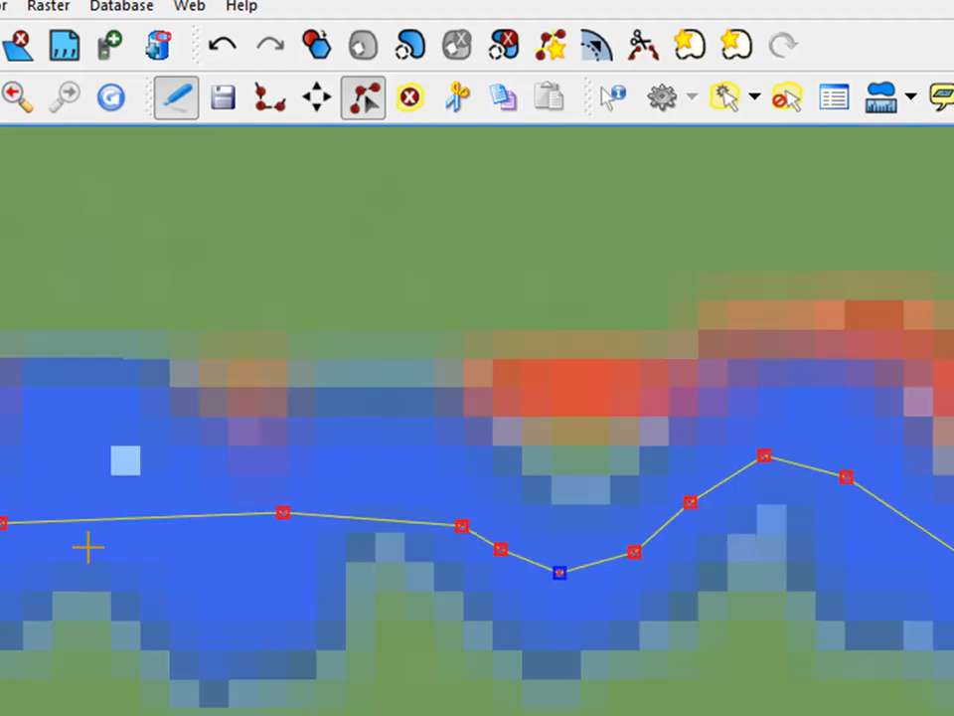
scroll(87, 549, "up", 1)
left_click_drag(835, 597, 733, 504)
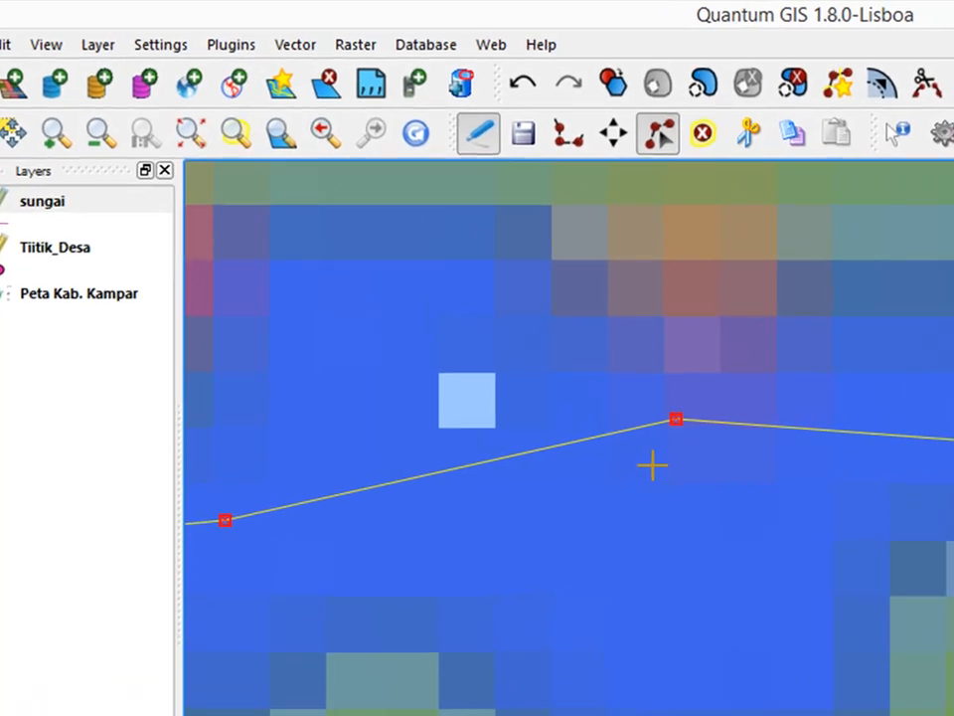
double_click(871, 433)
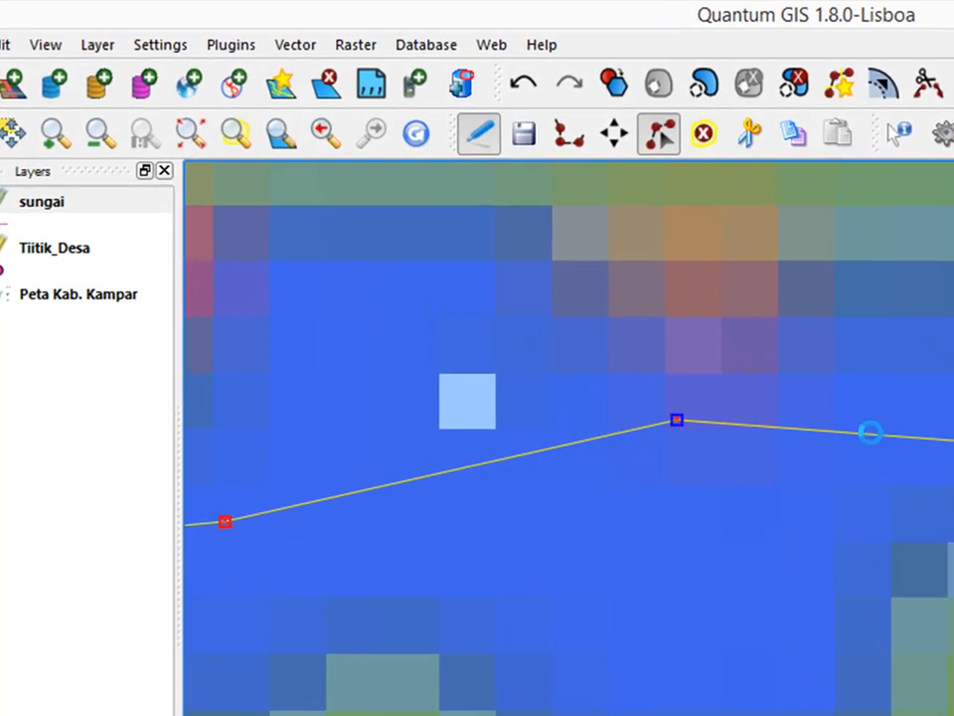
mouse_move(872, 432)
left_mouse_down()
mouse_move(863, 434)
mouse_move(874, 454)
left_mouse_up()
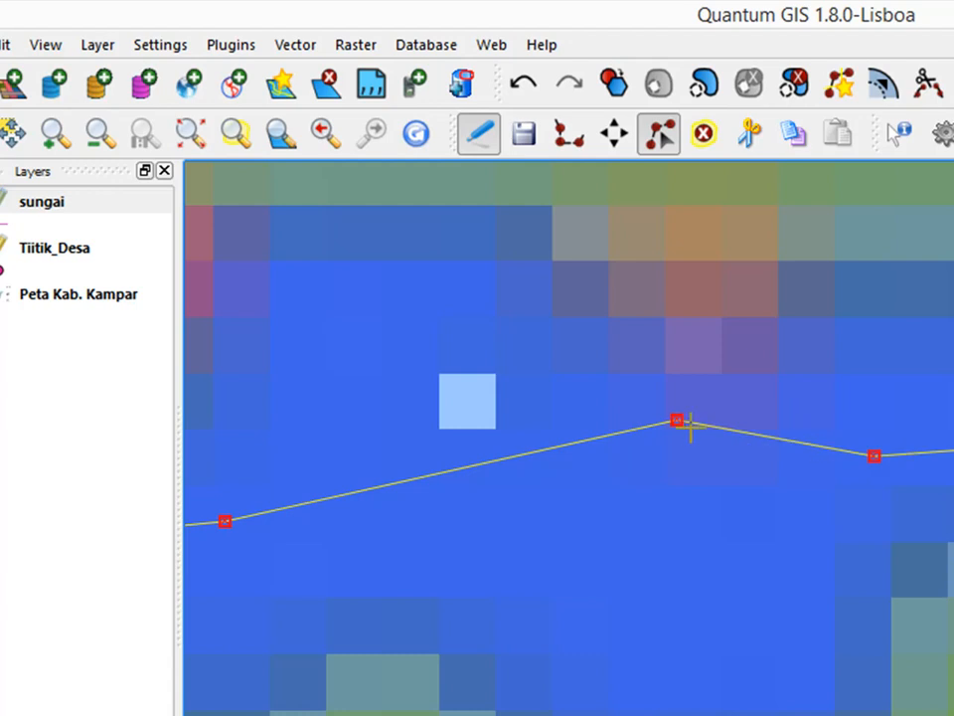
left_click_drag(675, 435, 677, 565)
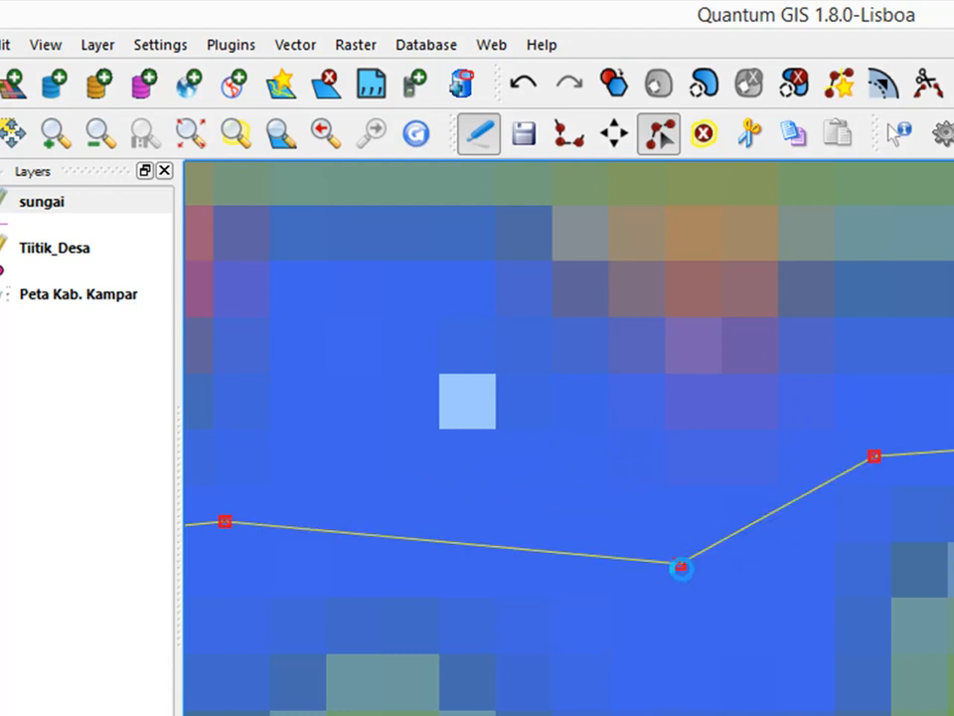
Use Reshape Features to retrace the line from west of the pale blue pixel, over the green peak, to the next dip
scroll(679, 567, "down", 1)
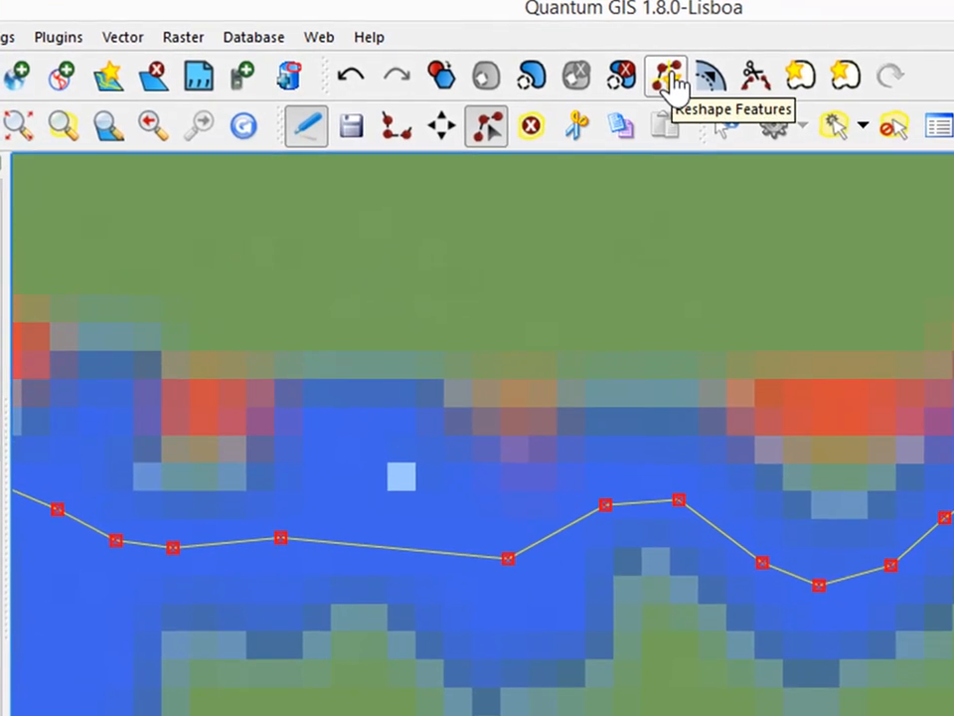
left_click(784, 86)
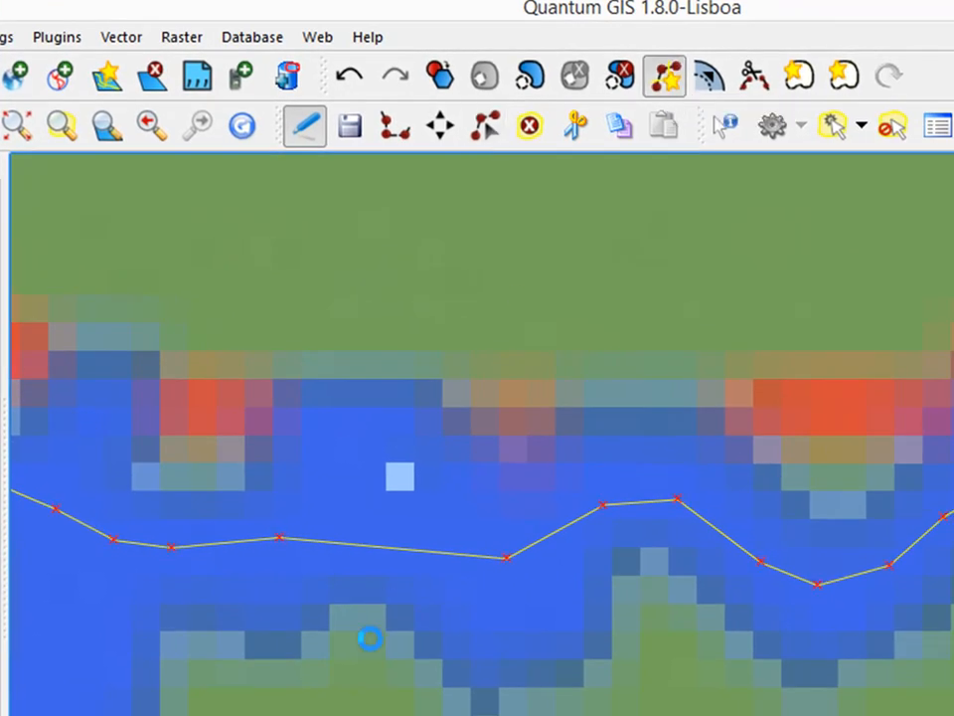
scroll(368, 639, "up", 1)
scroll(267, 501, "down", 1)
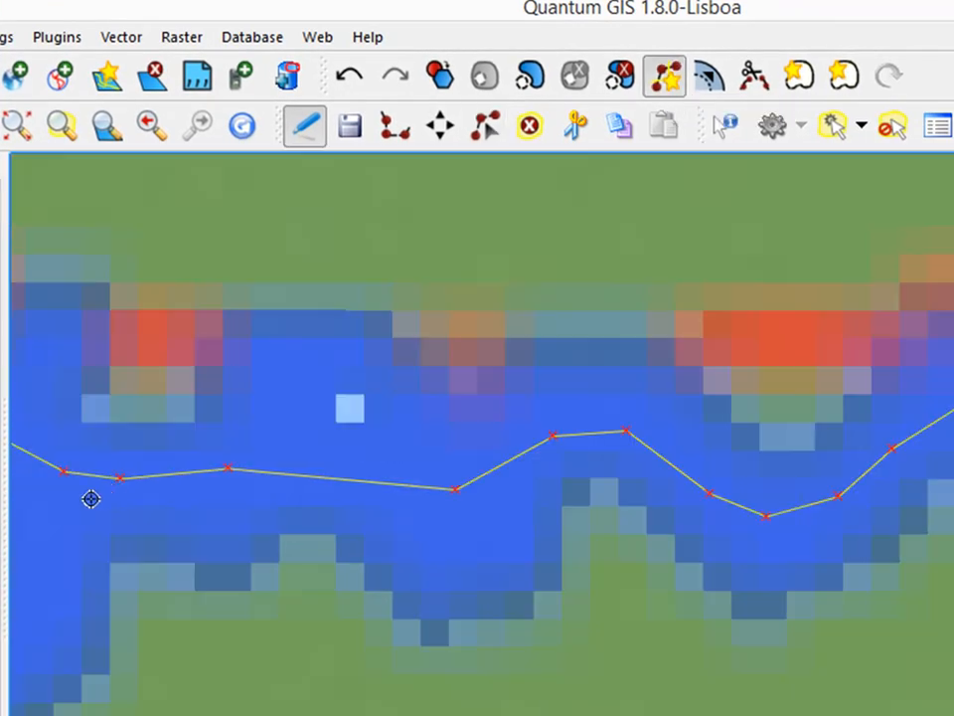
scroll(62, 492, "up", 1)
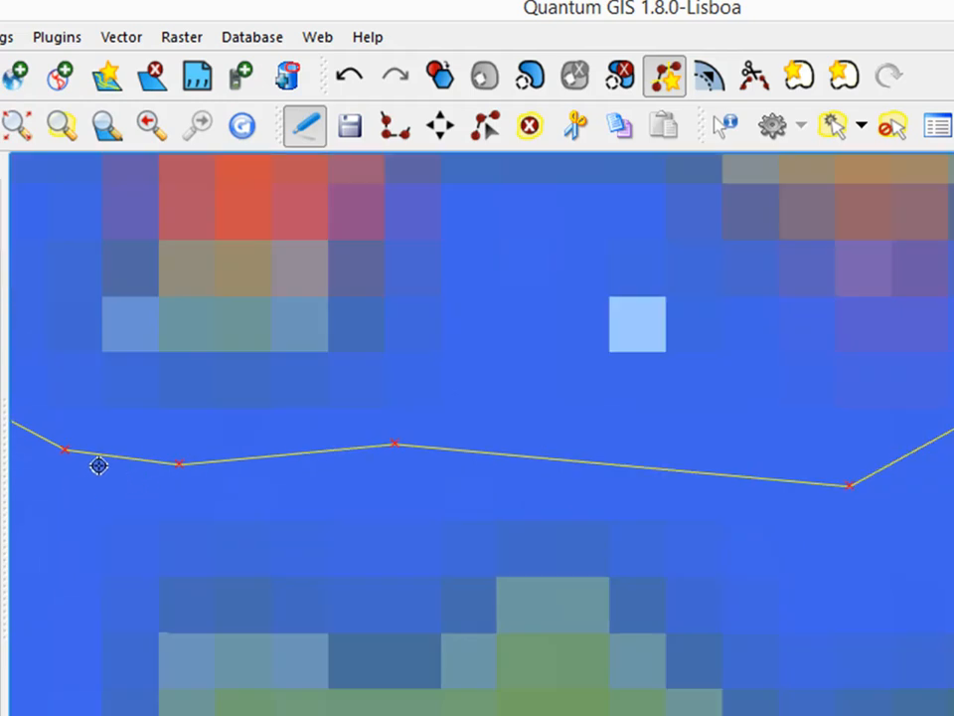
left_click(86, 460)
left_click(469, 420)
left_click(595, 435)
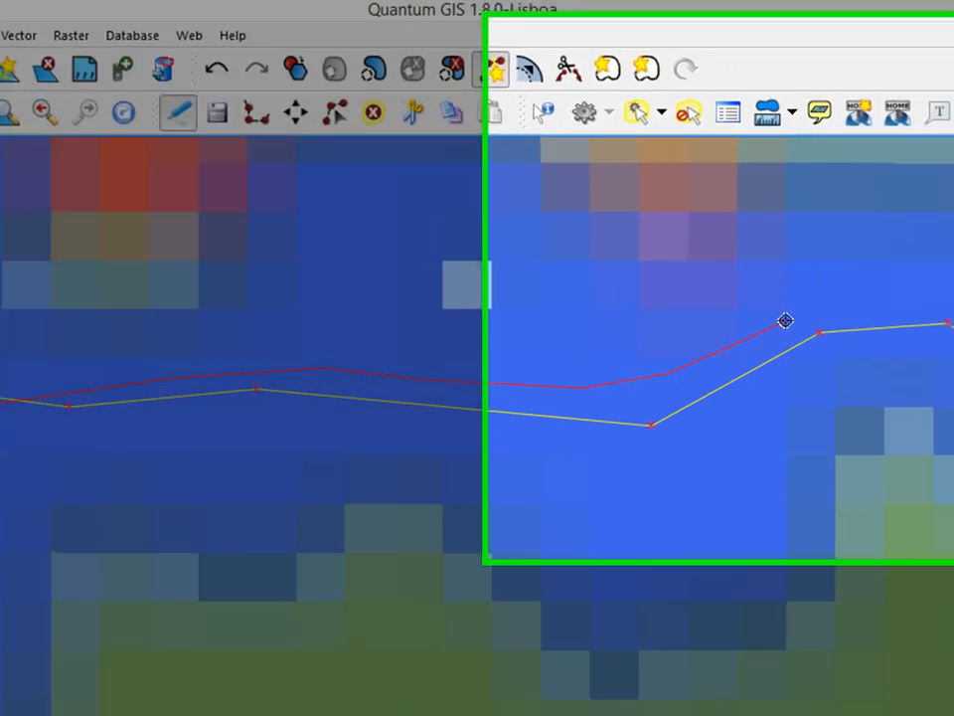
left_click(836, 309)
left_click(897, 290)
left_click(952, 285)
left_click(653, 372)
left_click(731, 422)
left_click(838, 525)
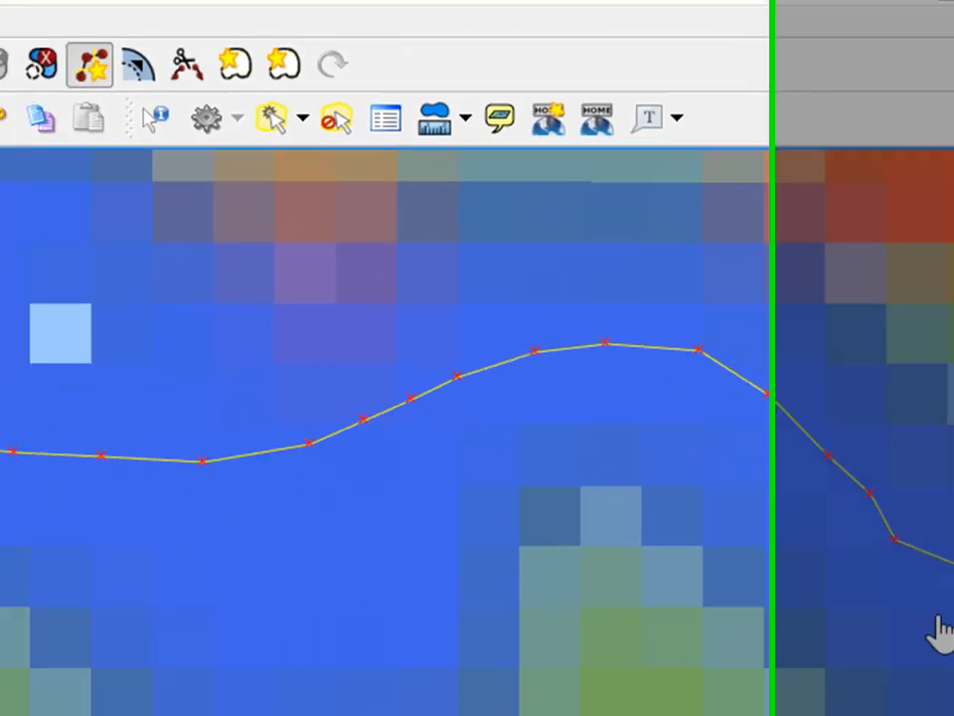
right_click(906, 651)
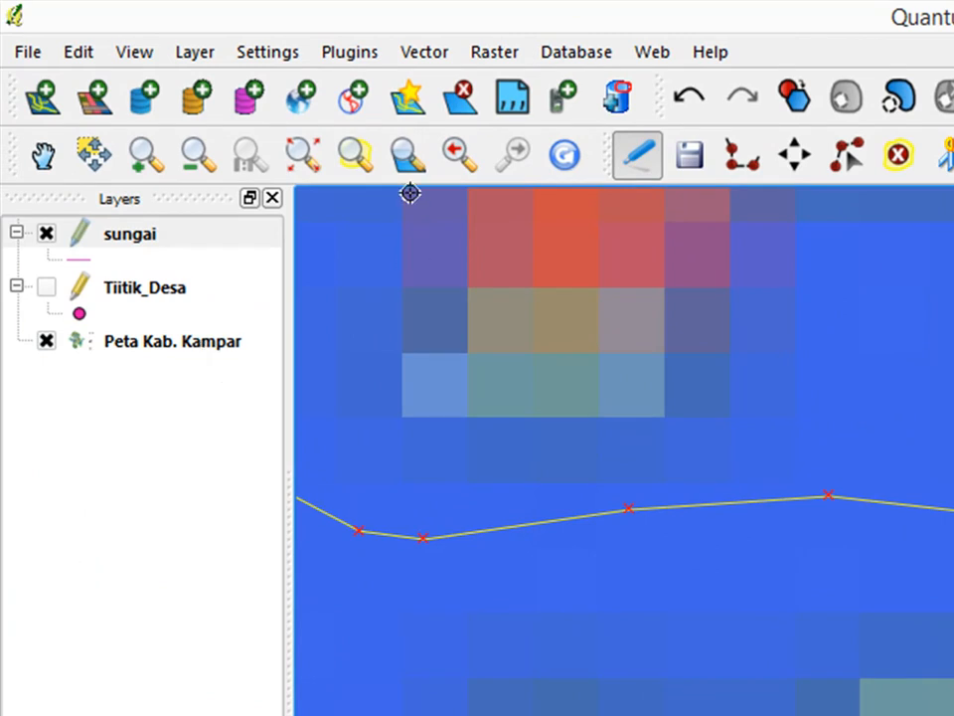
Try to reshape the line over the green hill farther west by tracing a curve slightly above its existing vertices
left_click(43, 154)
left_click_drag(478, 600, 953, 715)
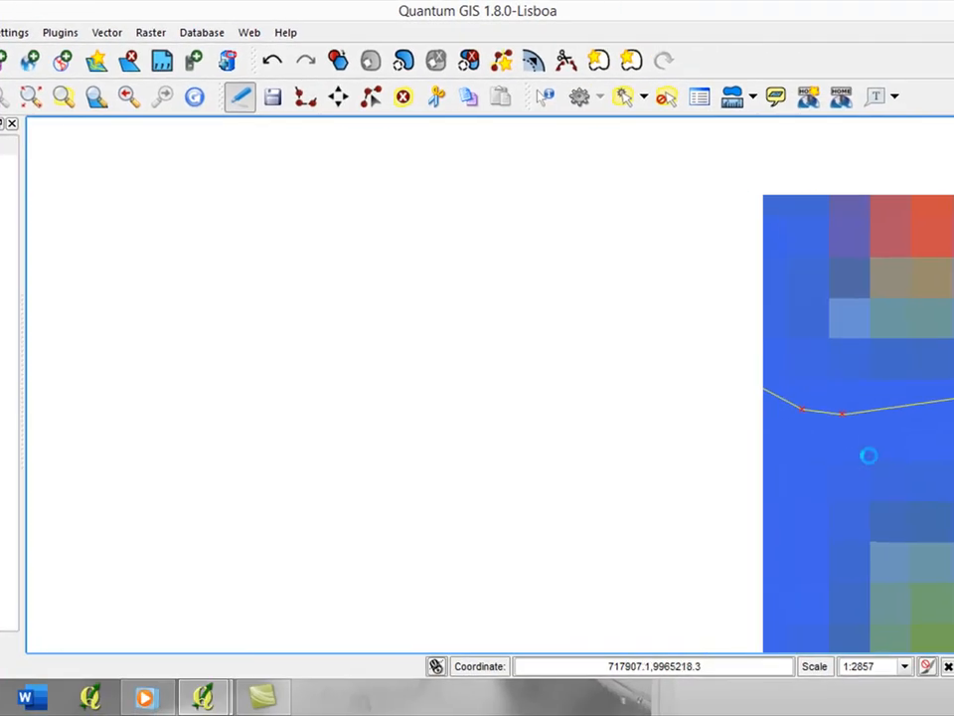
left_click_drag(612, 345, 722, 390)
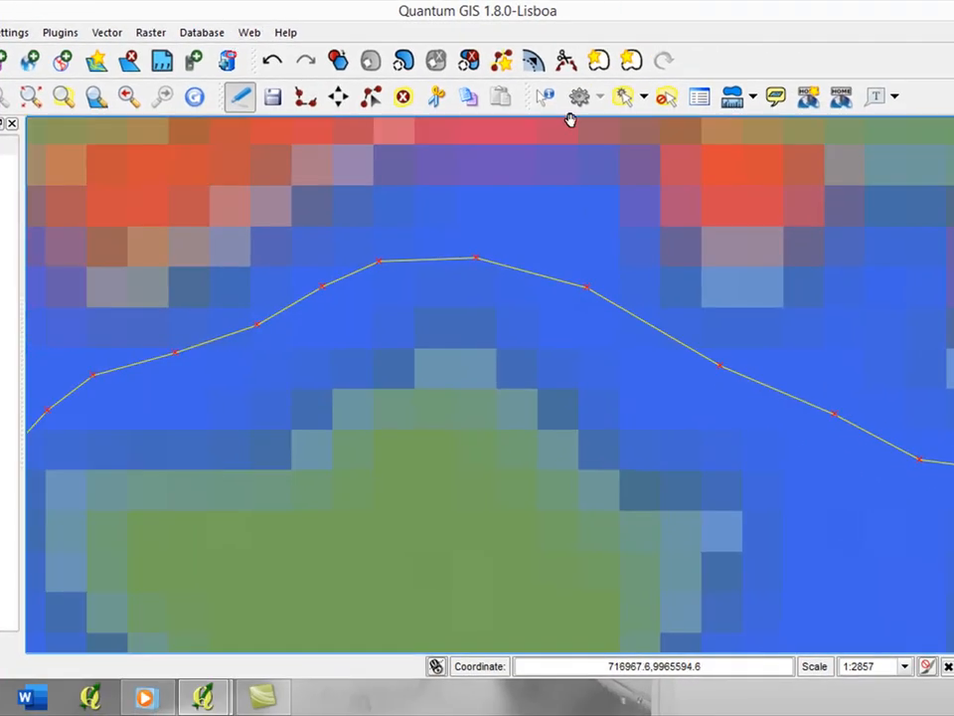
left_click(502, 61)
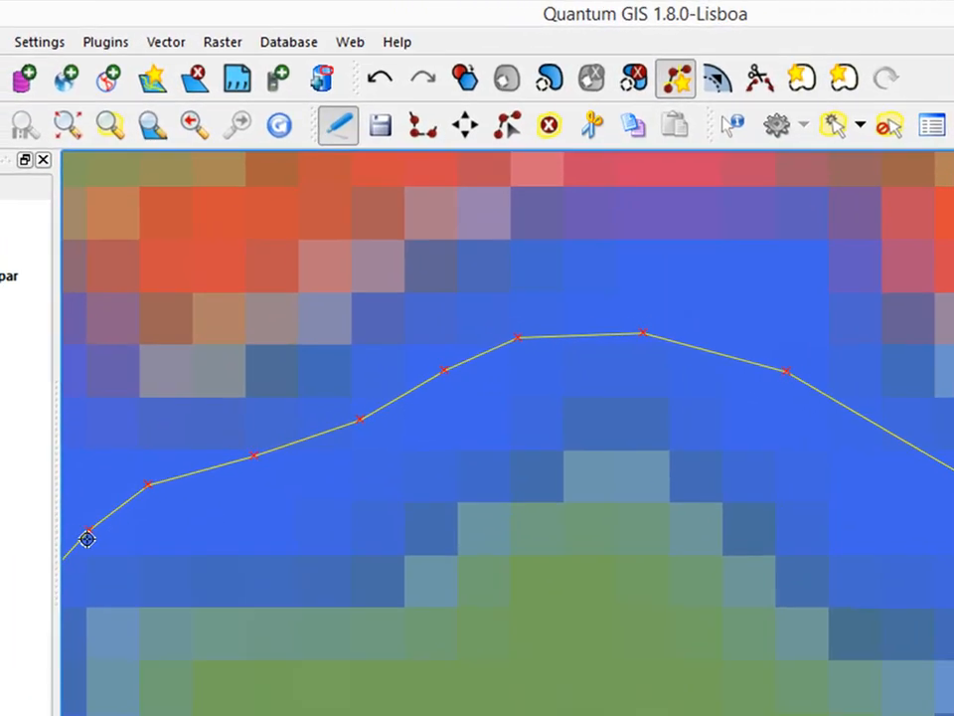
left_click(77, 544)
left_click(122, 478)
left_click(185, 453)
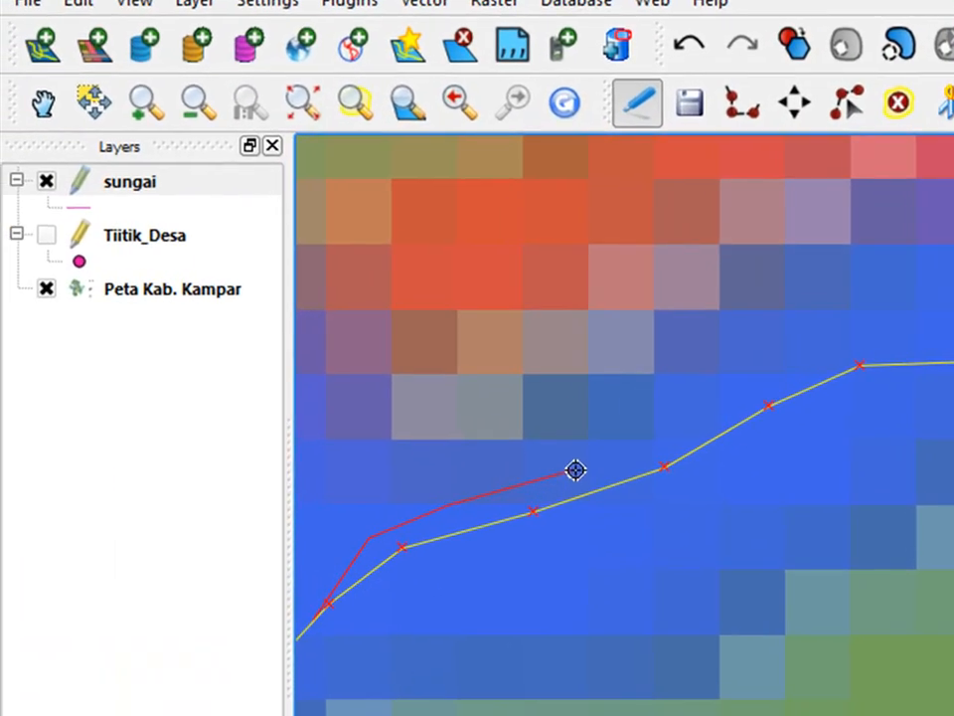
left_click(577, 470)
left_click(666, 428)
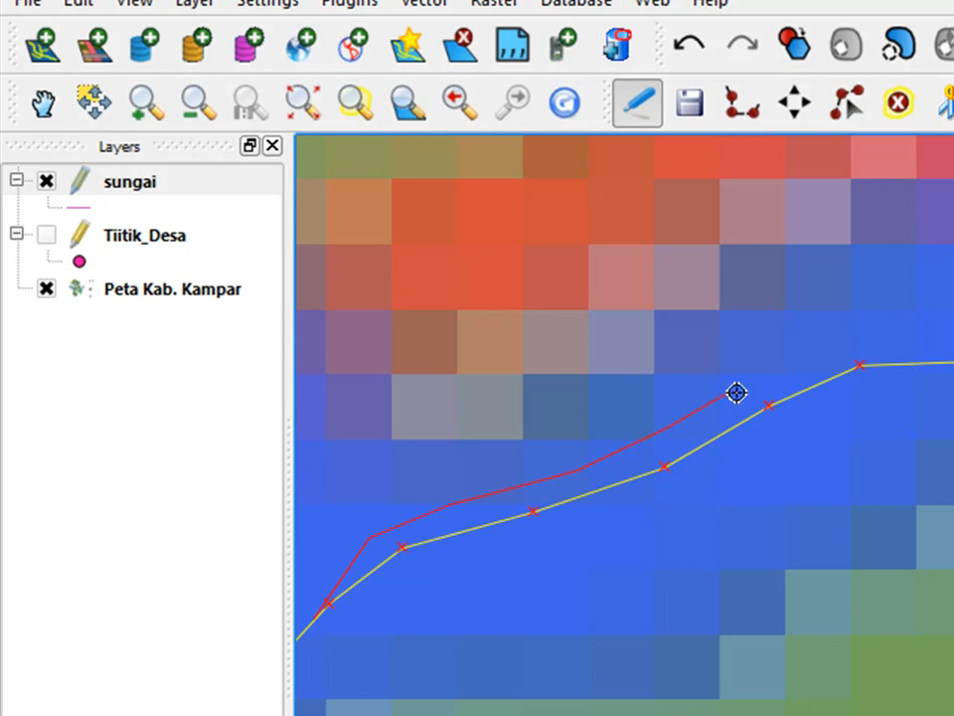
left_click(728, 394)
left_click(787, 370)
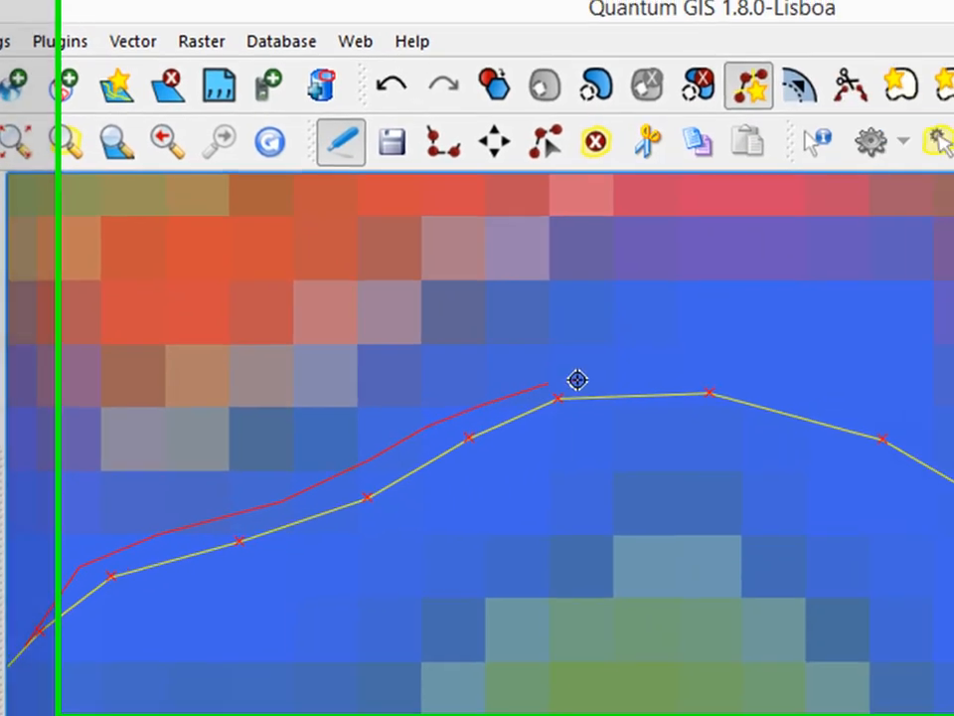
left_click(649, 364)
left_click(724, 372)
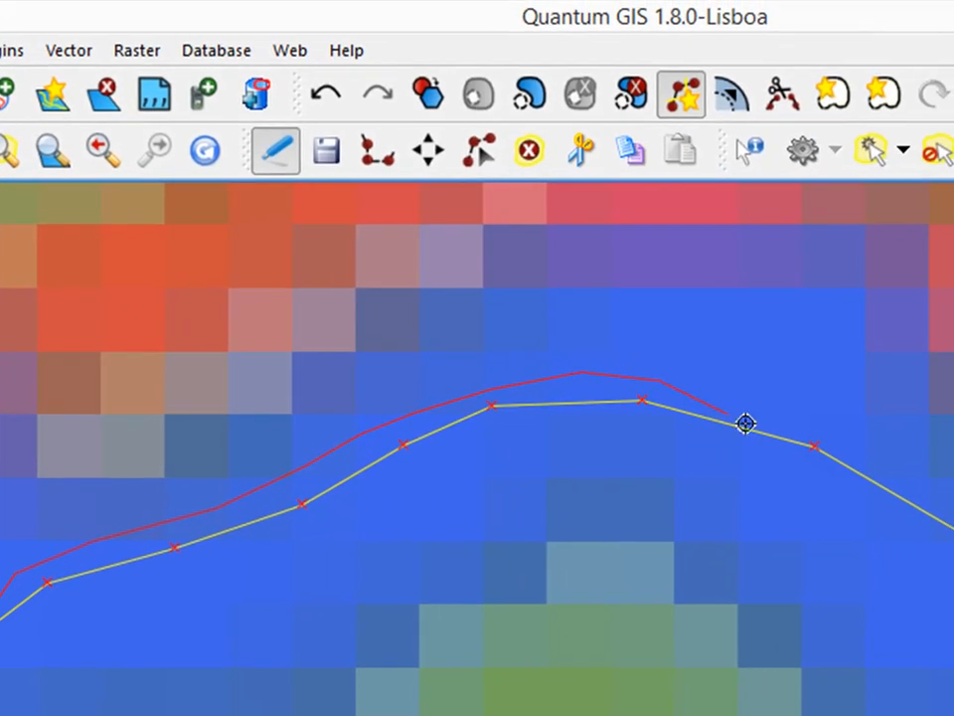
right_click(818, 491)
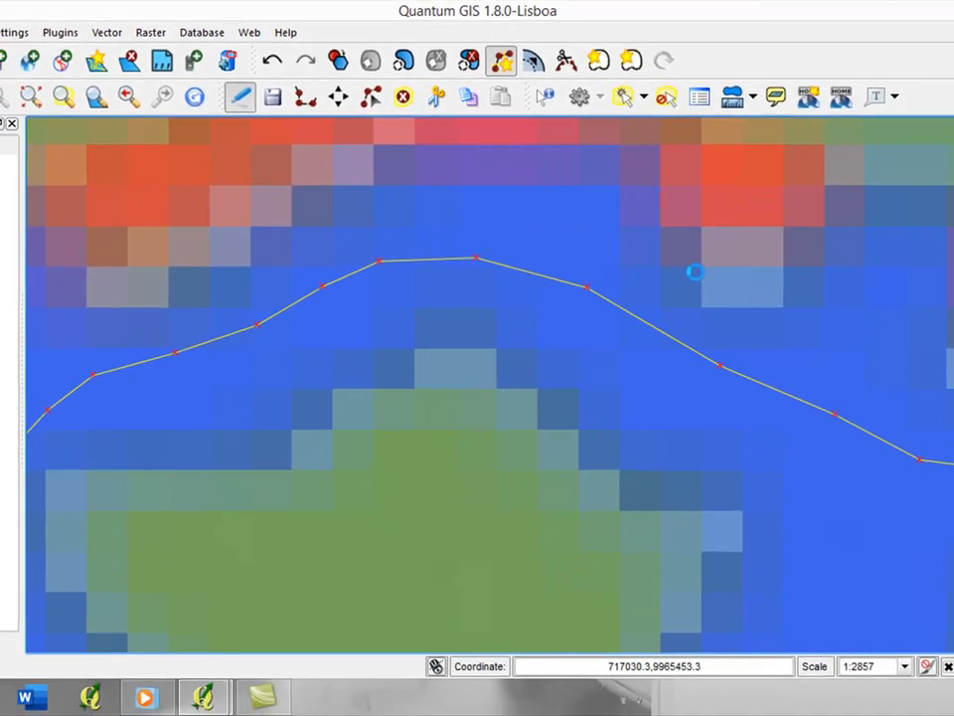
Reshape the line from above the arc of the blue S lettering, over the narrow green peak to the east, into the following dip
scroll(890, 259, "down", 1)
scroll(594, 334, "down", 1)
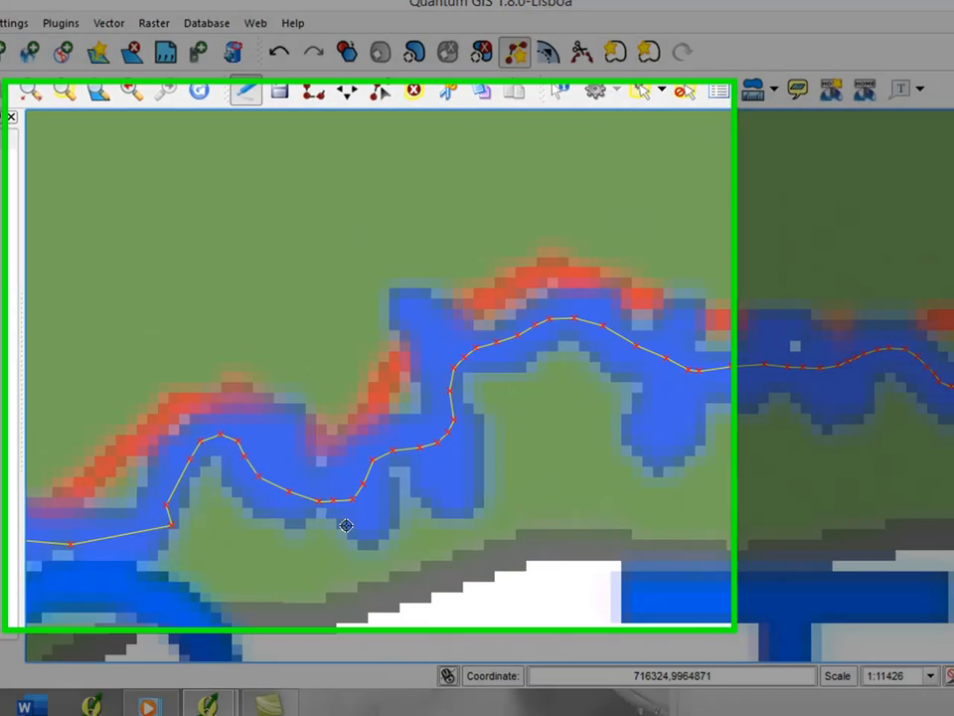
scroll(40, 567, "up", 1)
scroll(682, 390, "down", 1)
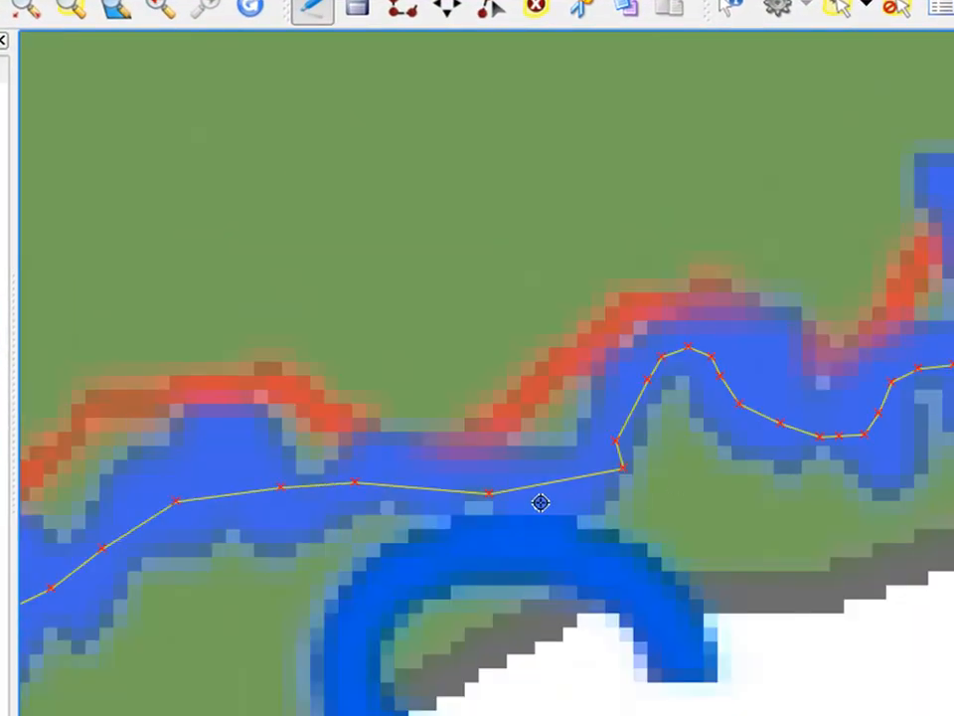
scroll(388, 538, "up", 1)
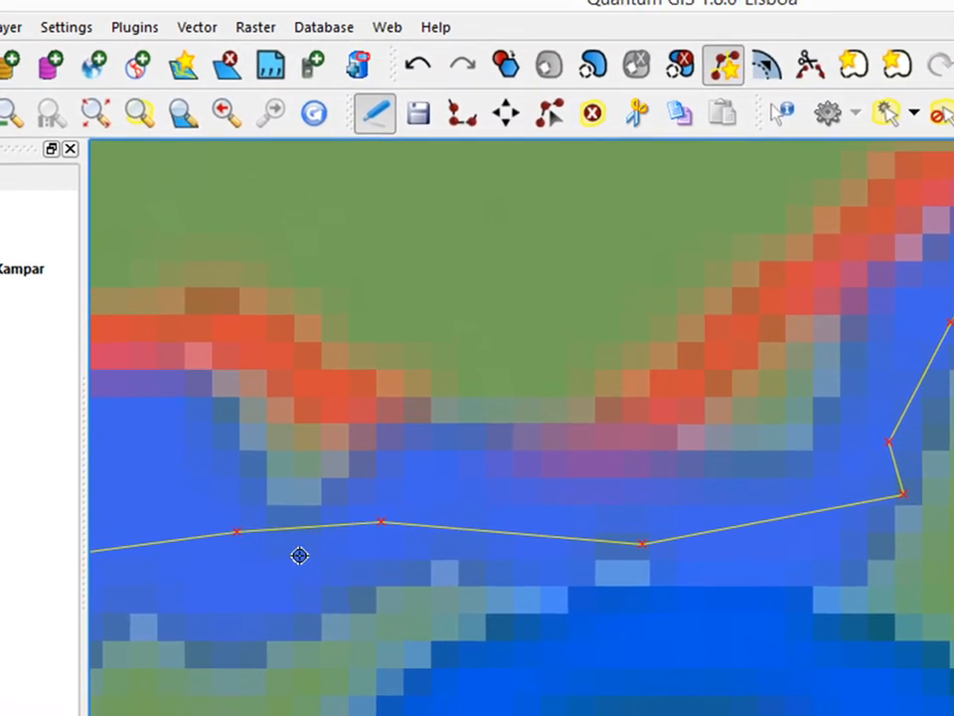
left_click(254, 554)
left_click(658, 520)
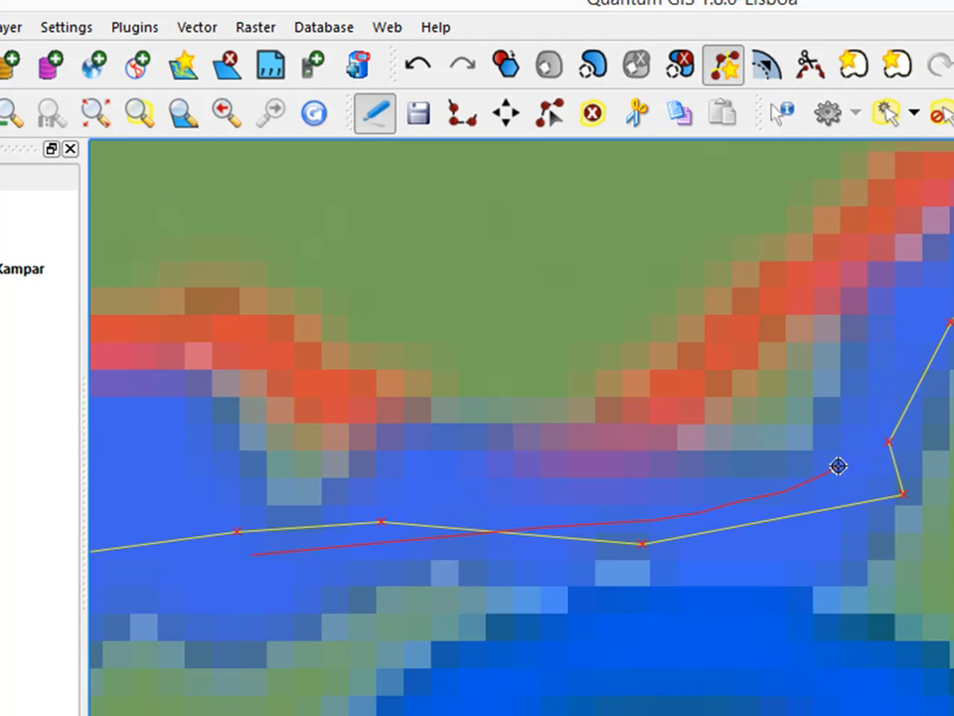
left_click(860, 442)
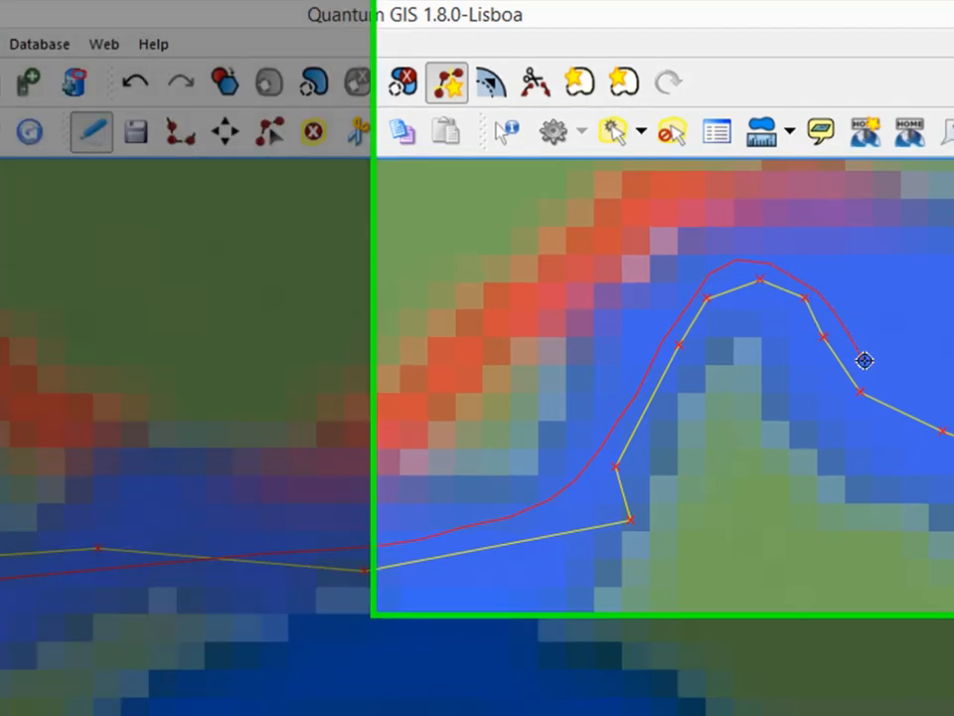
left_click(884, 376)
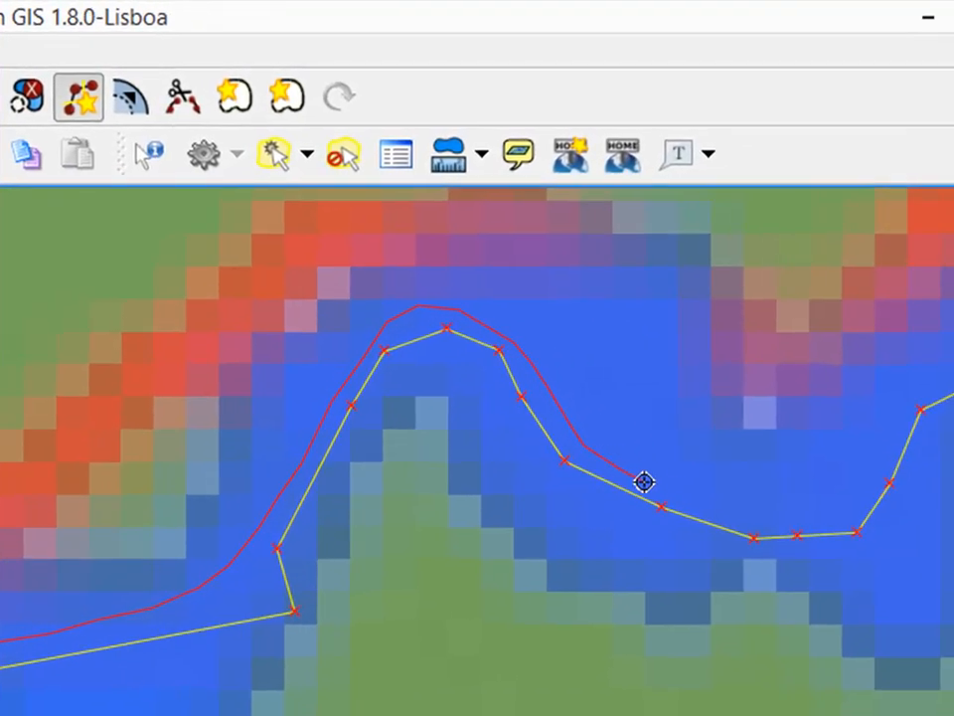
left_click(816, 513)
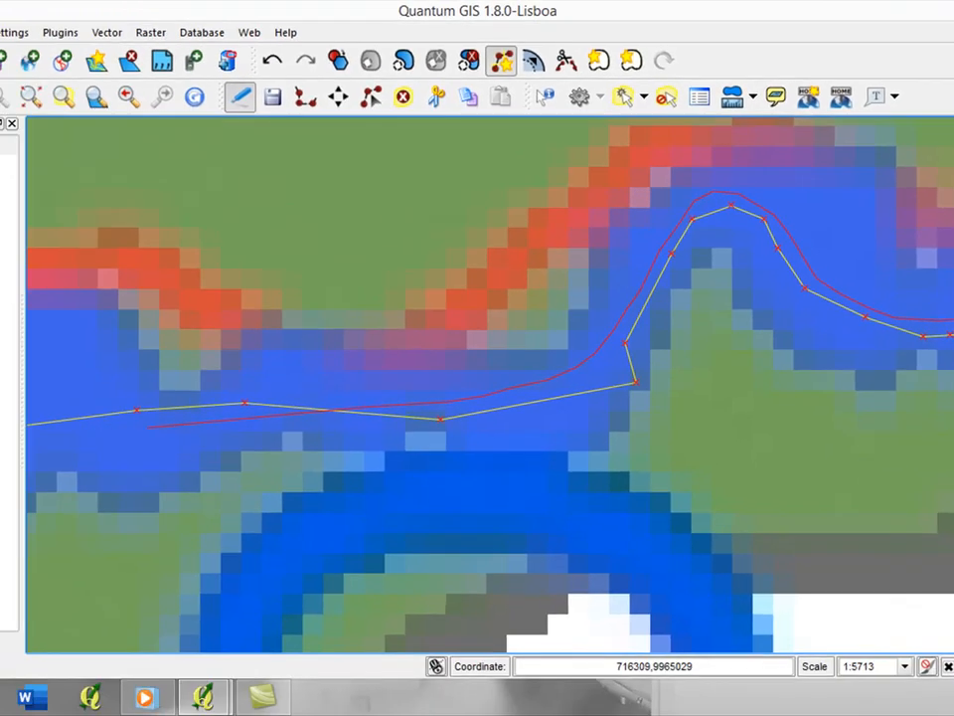
right_click(149, 428)
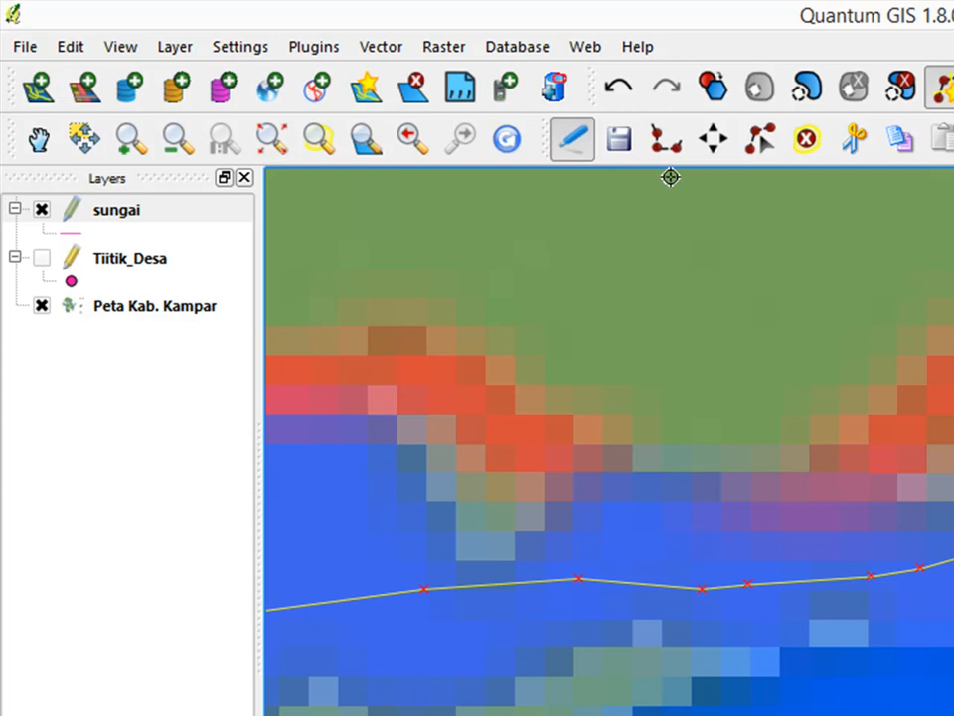
Zoom to the selected river line, save the edits to the sungai layer, and make that layer current
left_click(322, 141)
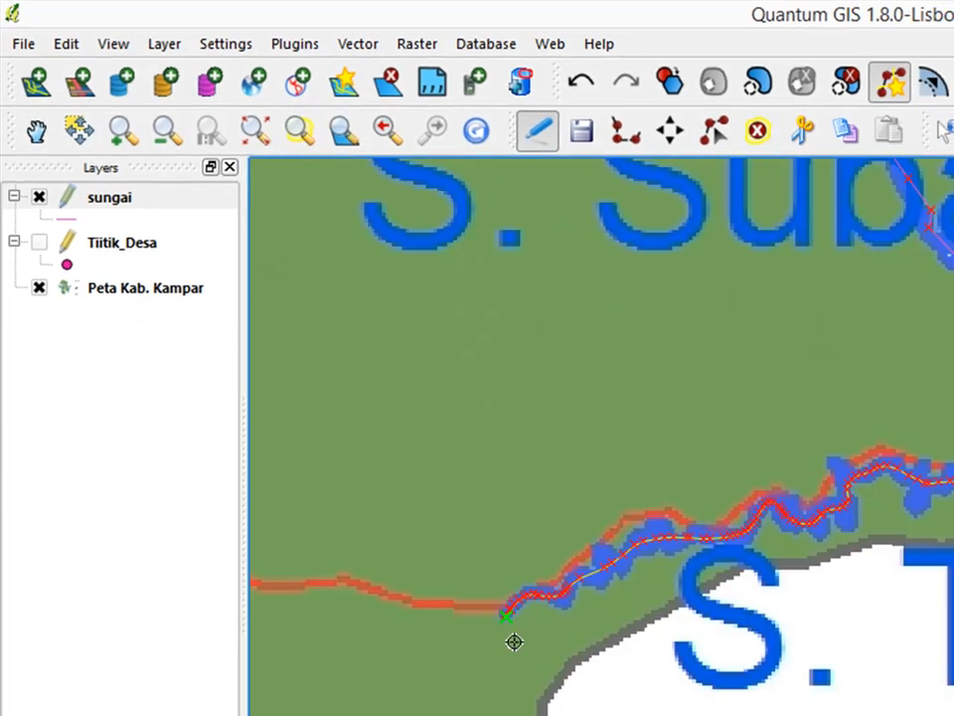
scroll(515, 642, "up", 1)
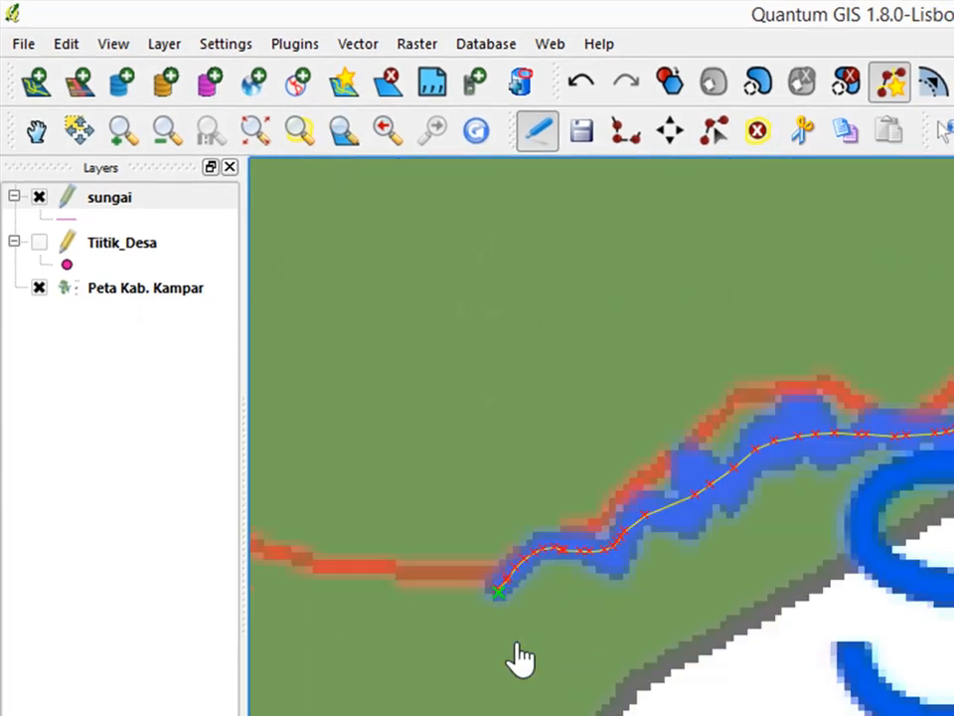
left_click(584, 151)
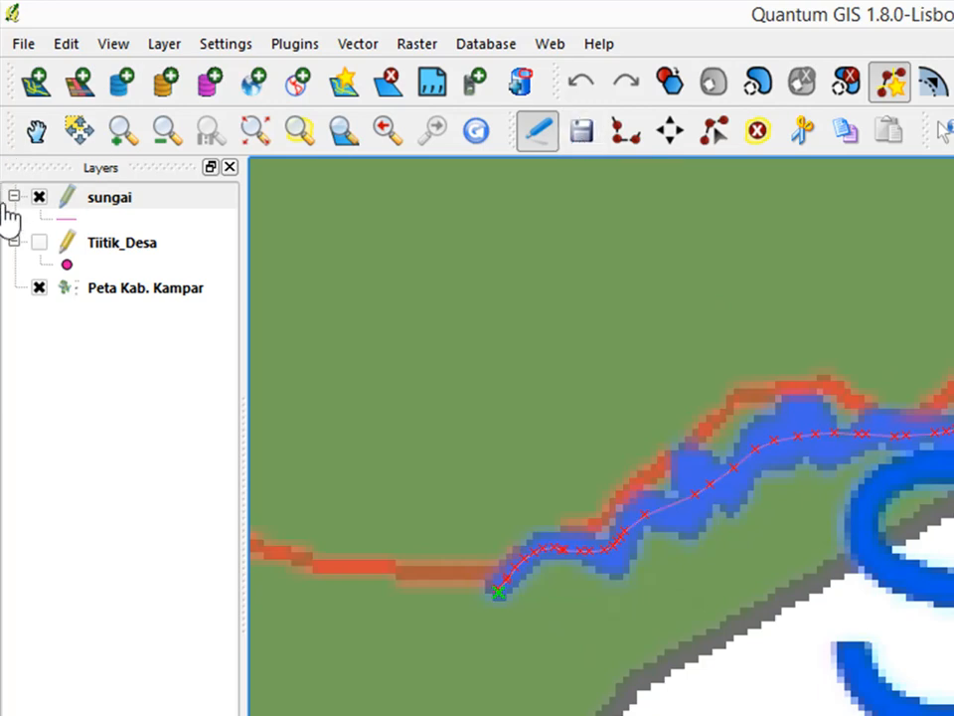
left_click(97, 199)
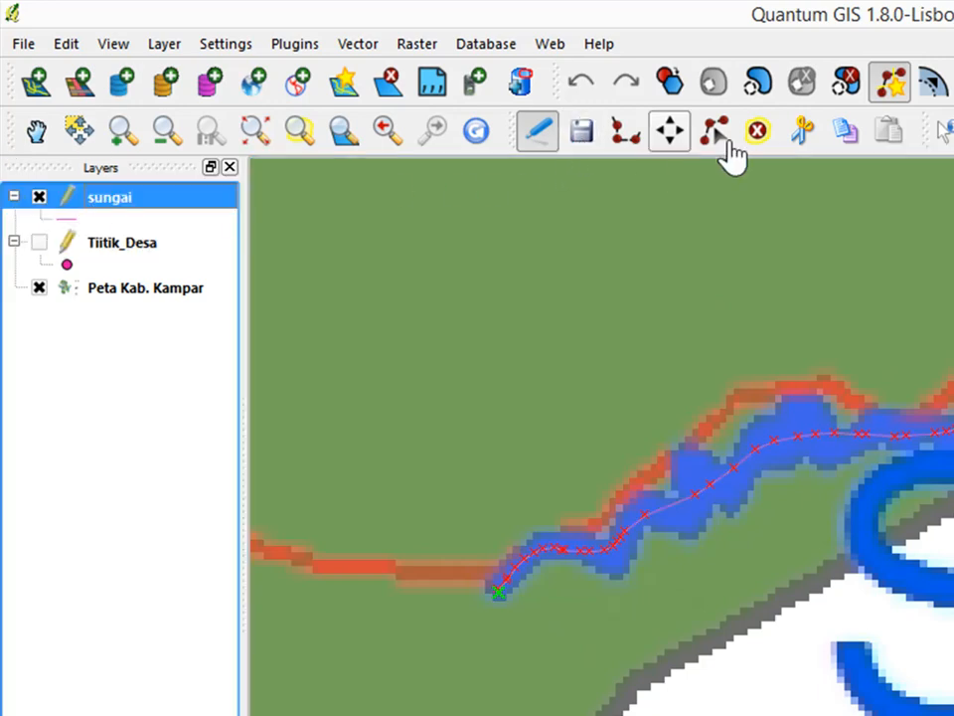